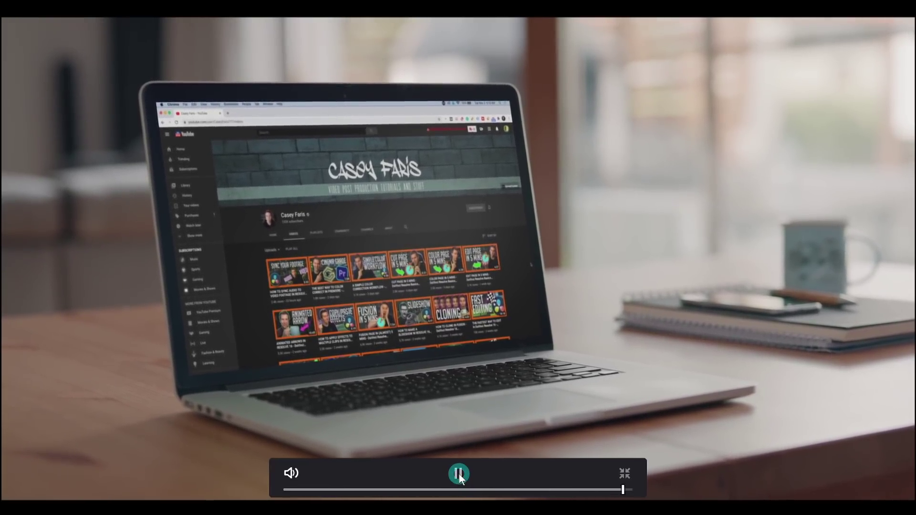
# Review the finished laptop screen replacement by scrubbing back through the full-screen preview, and return to the editing workspace
pyautogui.moveTo(579, 492); pyautogui.dragTo(356, 489)
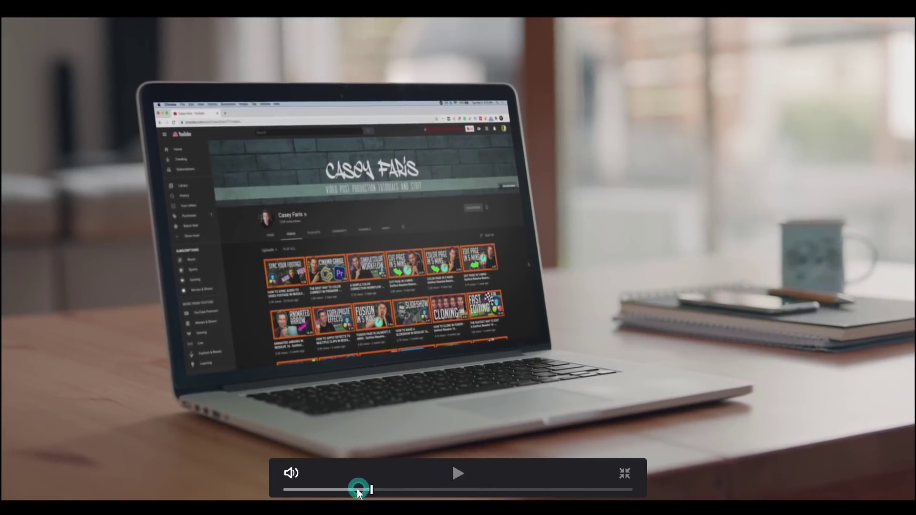
pyautogui.press('Escape')
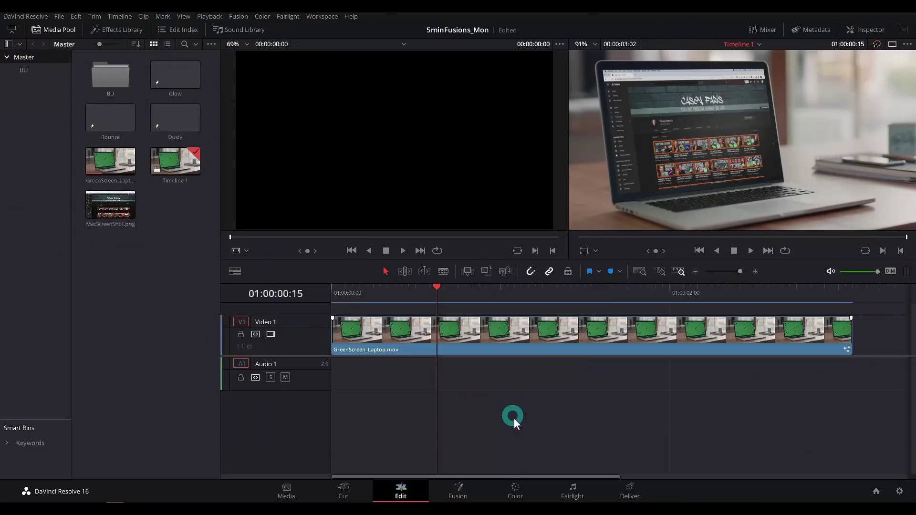
# Place GreenScreen_Laptop.mov from the media pool on track Video 1 and play the clip full screen
pyautogui.moveTo(110, 161); pyautogui.dragTo(504, 315)
pyautogui.hotkey('ctrl', 'f')
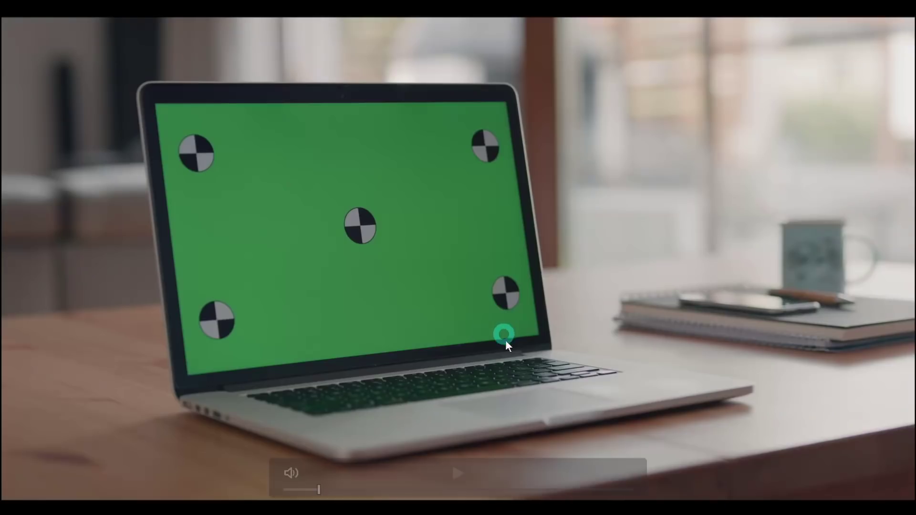
pyautogui.press('space')
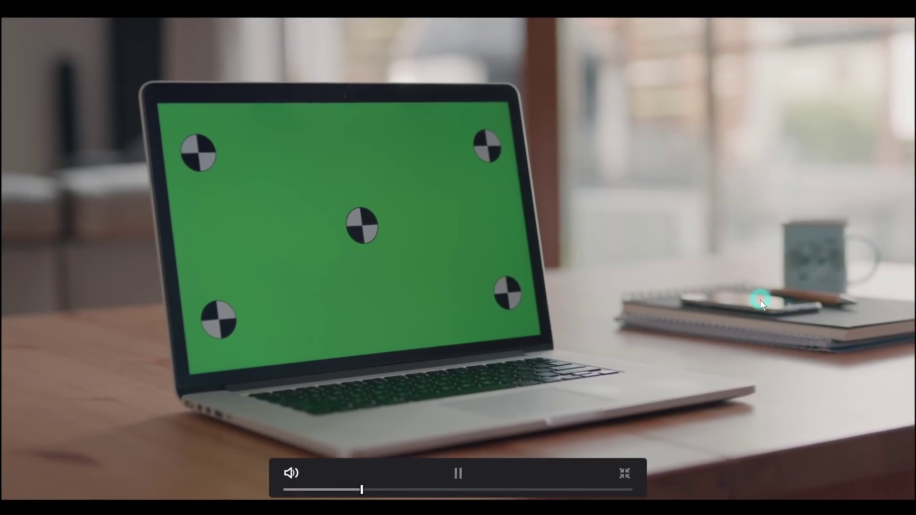
pyautogui.press('space')
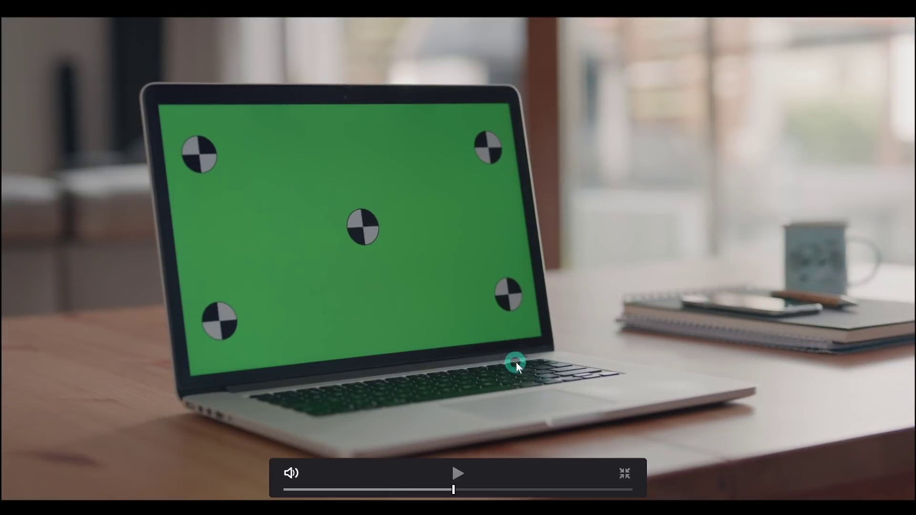
pyautogui.hotkey('ctrl', 'f')
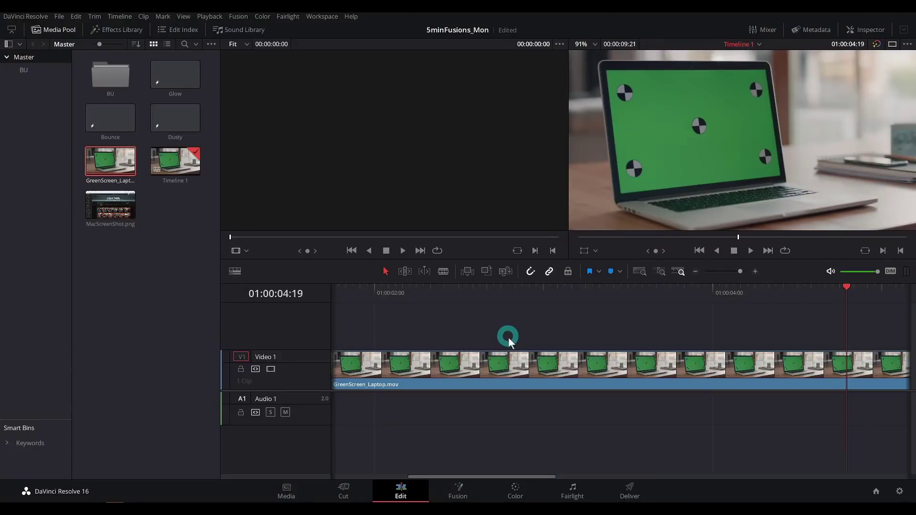
# Trim the end of the laptop clip so it lasts 3 seconds 13 frames, and play it from the start
pyautogui.hotkey('shift', 'z')
pyautogui.moveTo(509, 315); pyautogui.dragTo(518, 311)
pyautogui.hotkey('shift', ']')
pyautogui.press('Home')
pyautogui.press('space')
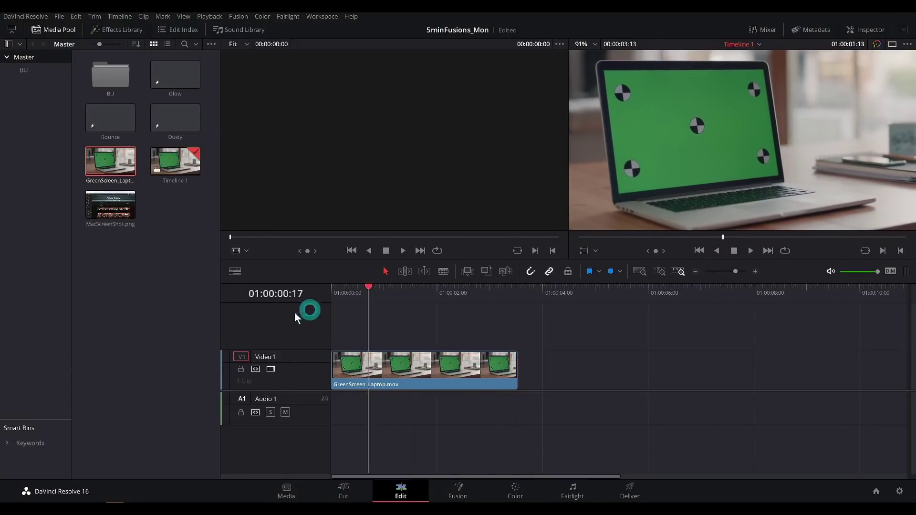
# Open the GreenScreen_Laptop clip for compositing in Fusion and go to frame 10, with the laptop enlarged in the viewer
pyautogui.click(432, 358)
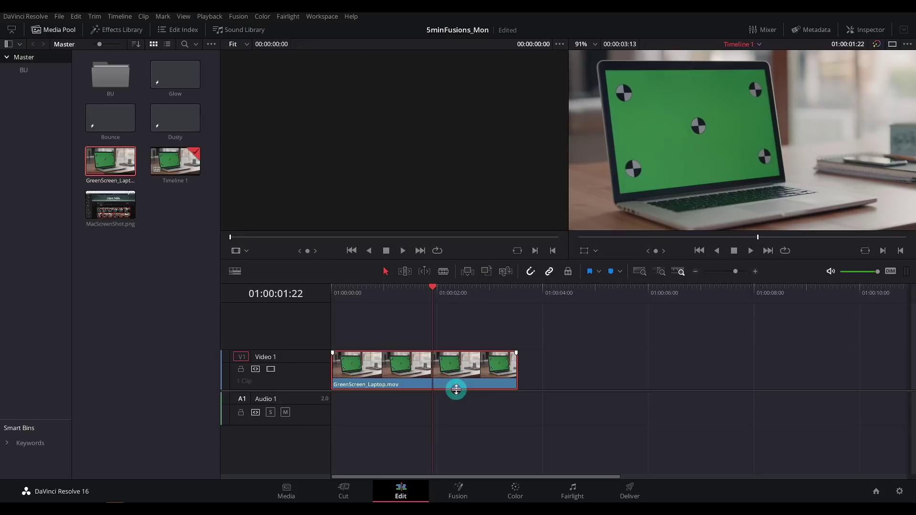
pyautogui.click(462, 493)
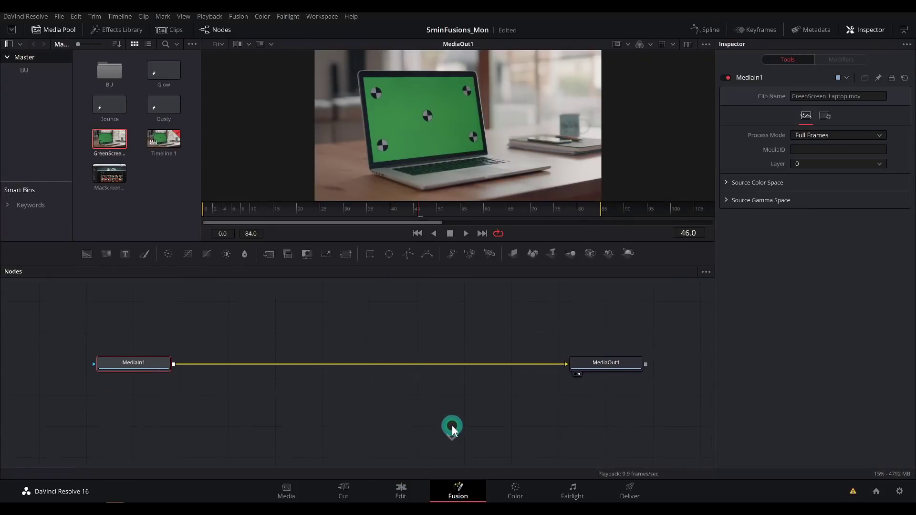
pyautogui.click(277, 211)
pyautogui.moveTo(287, 217); pyautogui.dragTo(491, 188)
pyautogui.scroll(2, 487, 189)
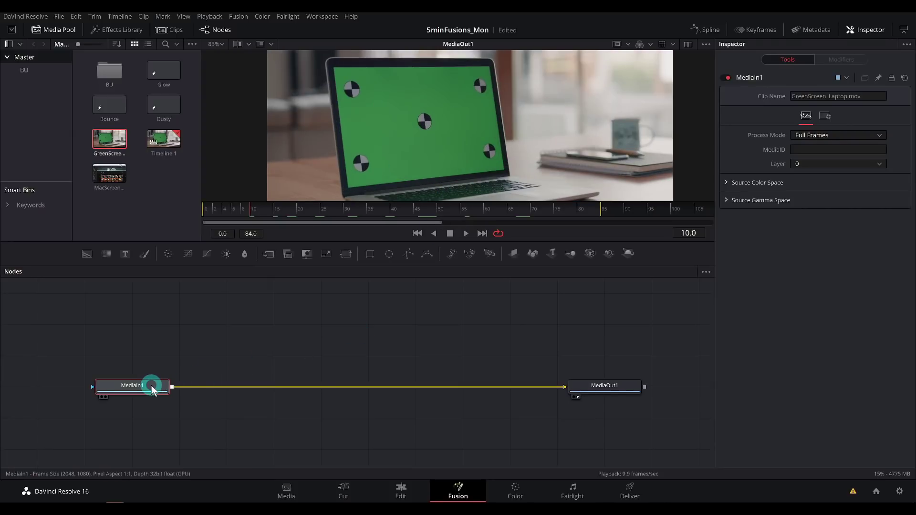
# Insert a Planar Tracker node directly after MediaIn1 and give the viewer more height
pyautogui.hotkey('shift', 'space')
pyautogui.write('crop')
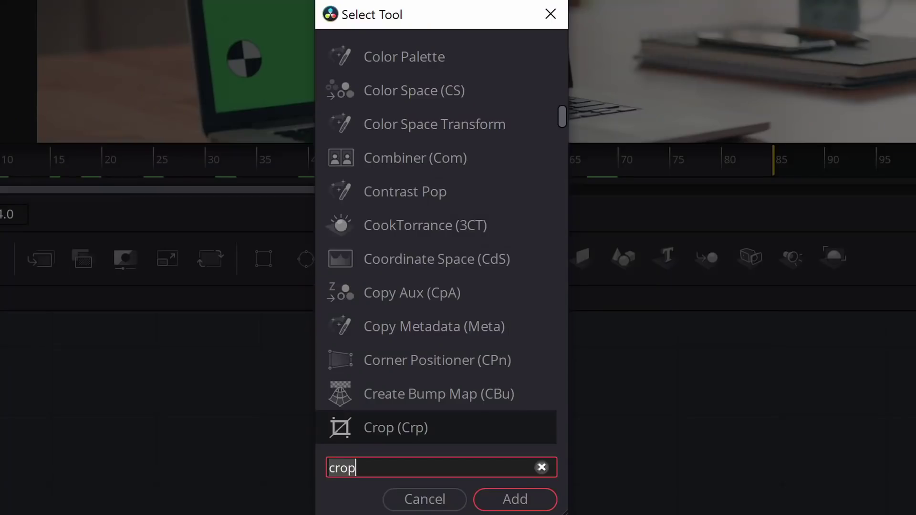
pyautogui.write('plan')
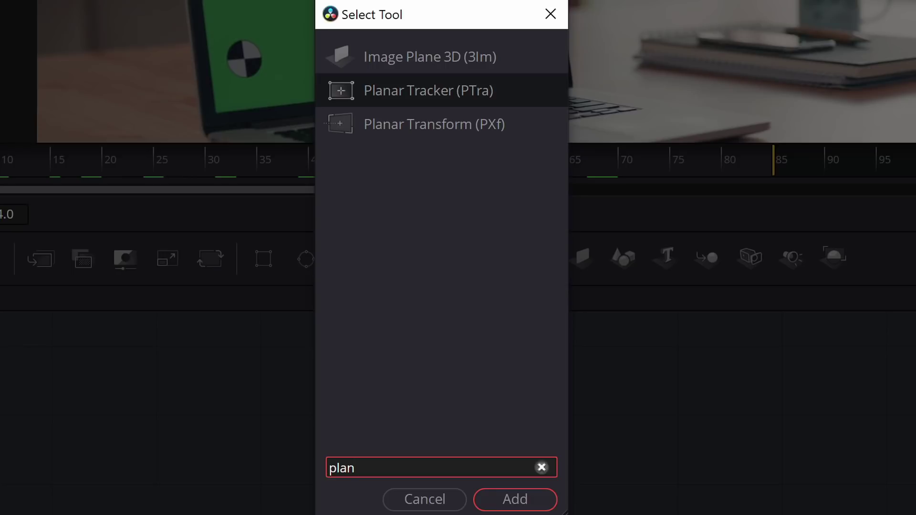
pyautogui.press('Return')
pyautogui.moveTo(219, 347); pyautogui.dragTo(238, 393)
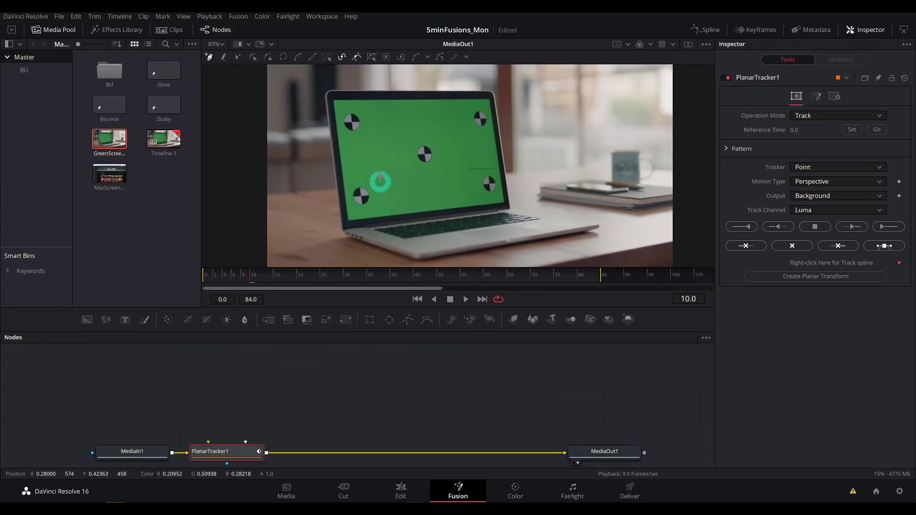
# Start the tracking outline with points just outside the upper-left and lower-left corners of the laptop's green screen
pyautogui.scroll(4, 377, 215)
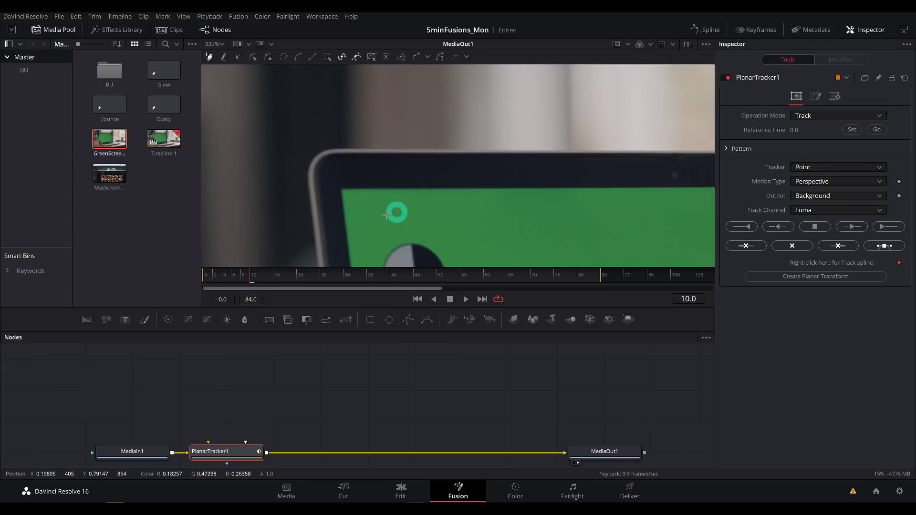
pyautogui.moveTo(388, 174); pyautogui.dragTo(375, 136)
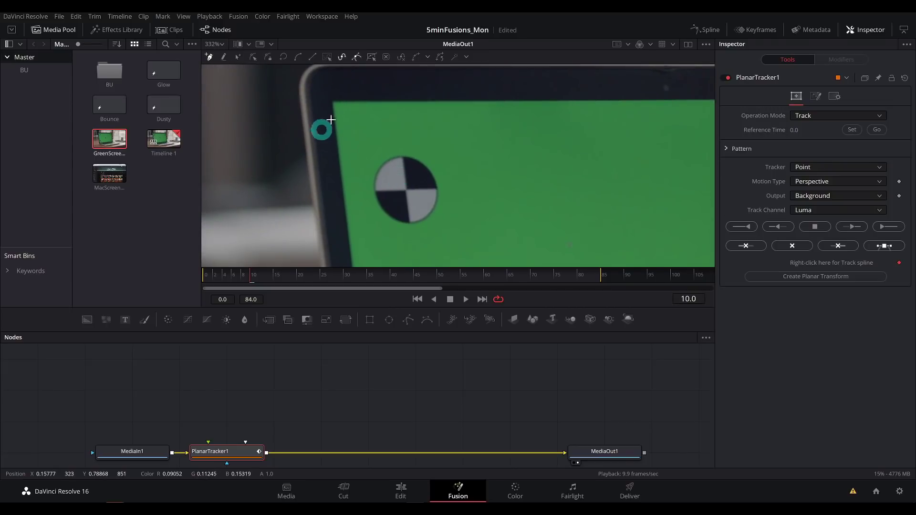
pyautogui.scroll(5, 327, 127)
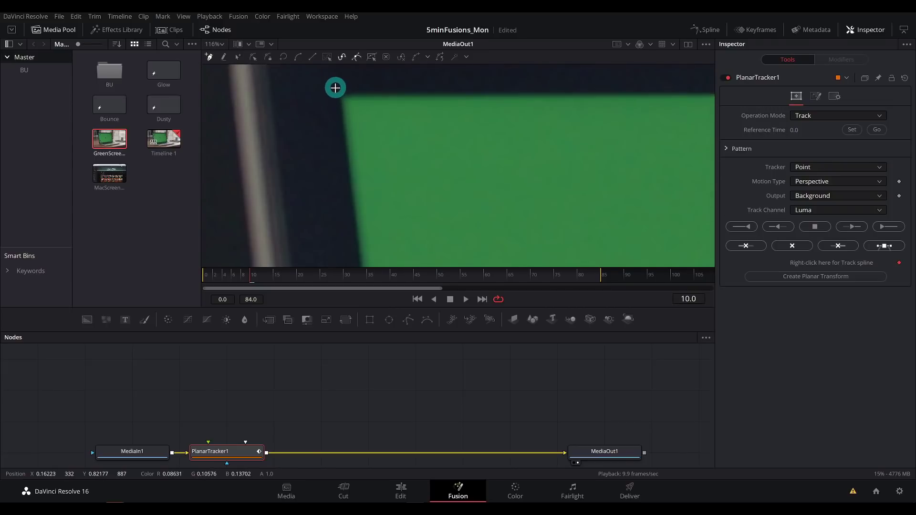
pyautogui.scroll(-7, 392, 174)
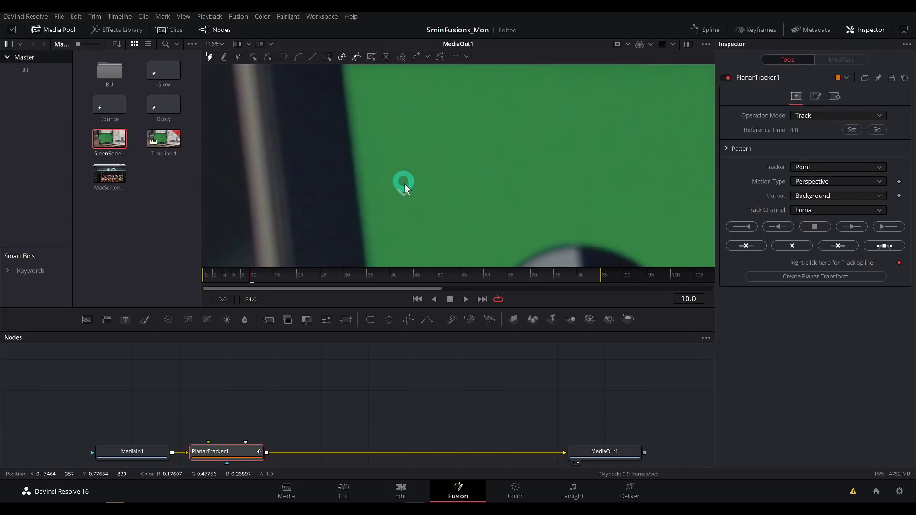
pyautogui.scroll(7, 428, 211)
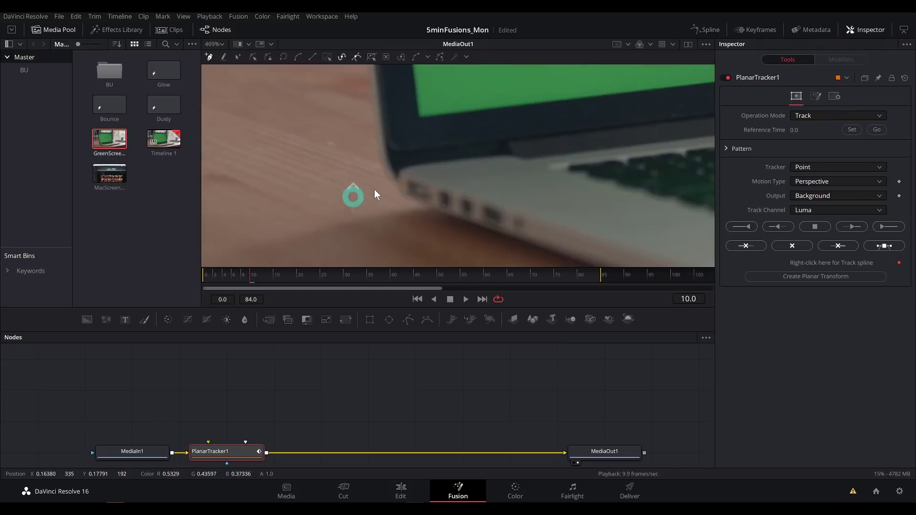
pyautogui.scroll(-5, 446, 94)
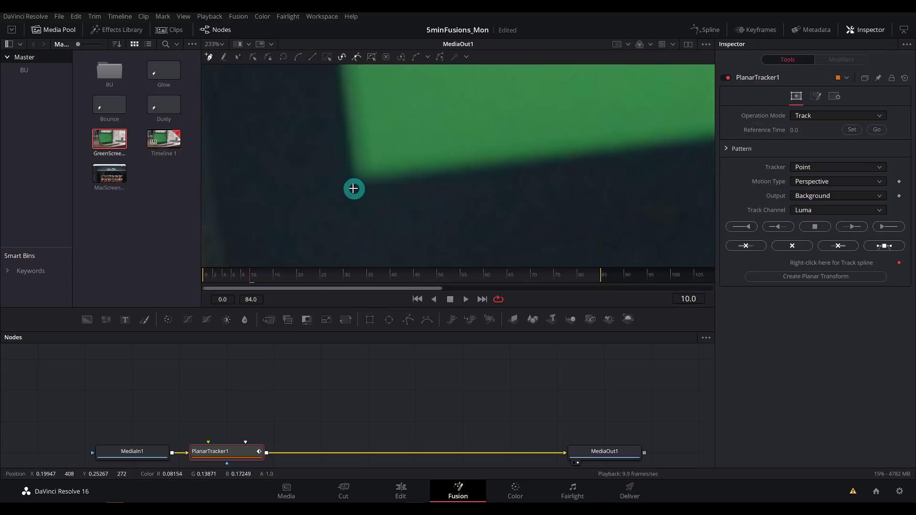
pyautogui.scroll(-6, 459, 199)
# Continue the tracking outline with points just outside the green screen's lower-right and upper-right corners
pyautogui.moveTo(576, 170); pyautogui.dragTo(240, 185)
pyautogui.scroll(-3, 252, 227)
pyautogui.scroll(6, 362, 210)
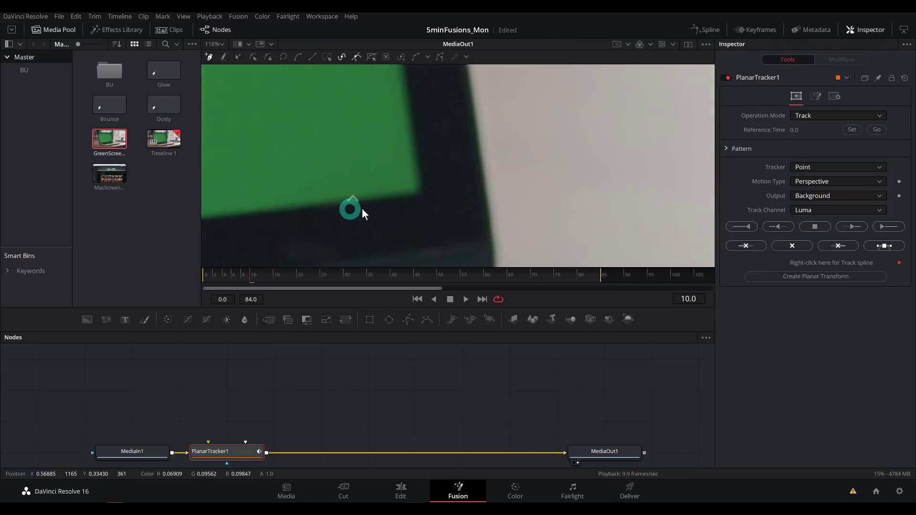
pyautogui.scroll(-5, 472, 193)
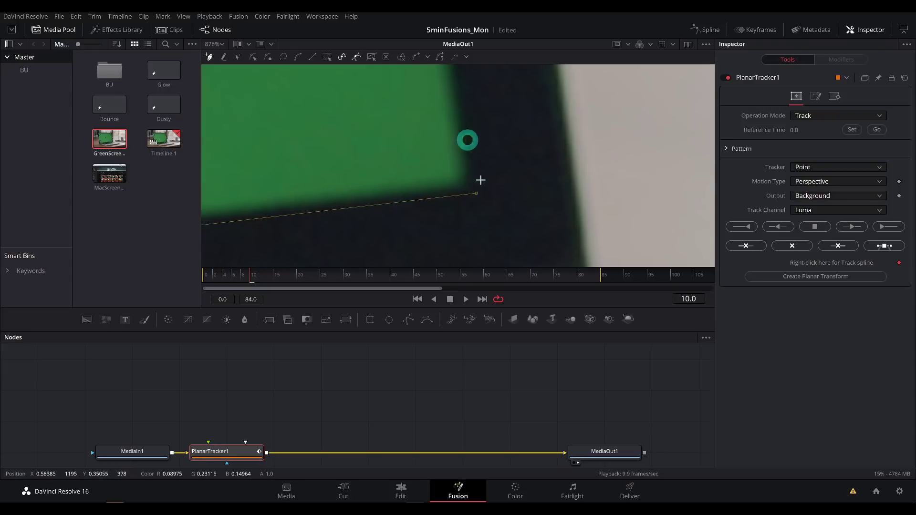
pyautogui.moveTo(453, 102); pyautogui.dragTo(474, 270)
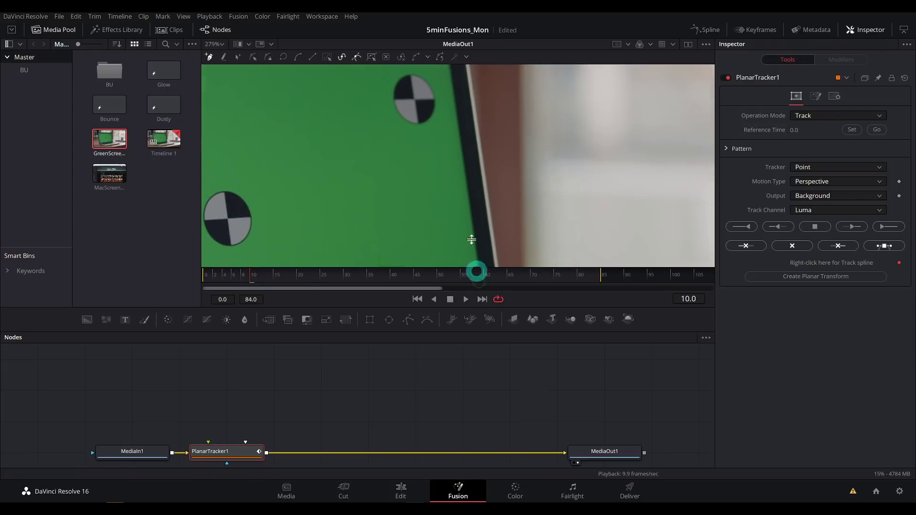
pyautogui.moveTo(448, 139); pyautogui.dragTo(453, 266)
pyautogui.scroll(2, 447, 152)
pyautogui.scroll(4, 447, 156)
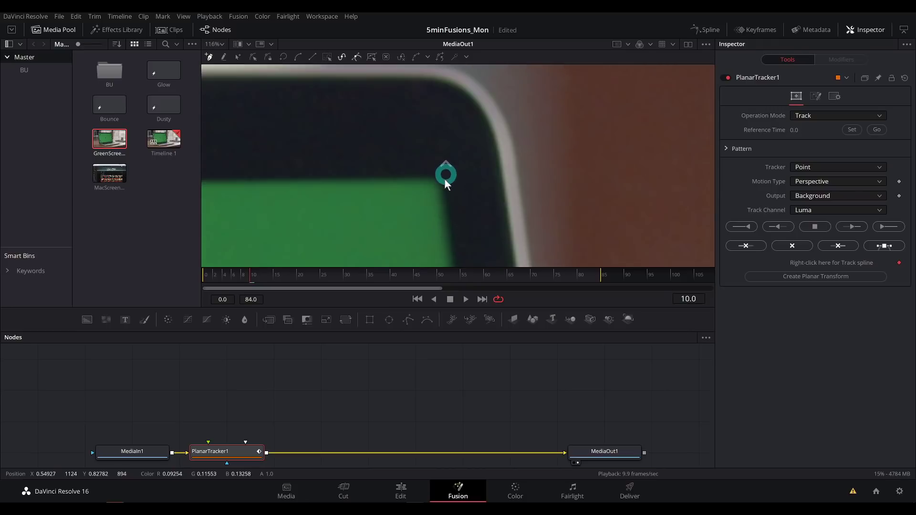
# Close the tracking outline at its first point on the green screen's upper-left corner
pyautogui.scroll(-9, 442, 173)
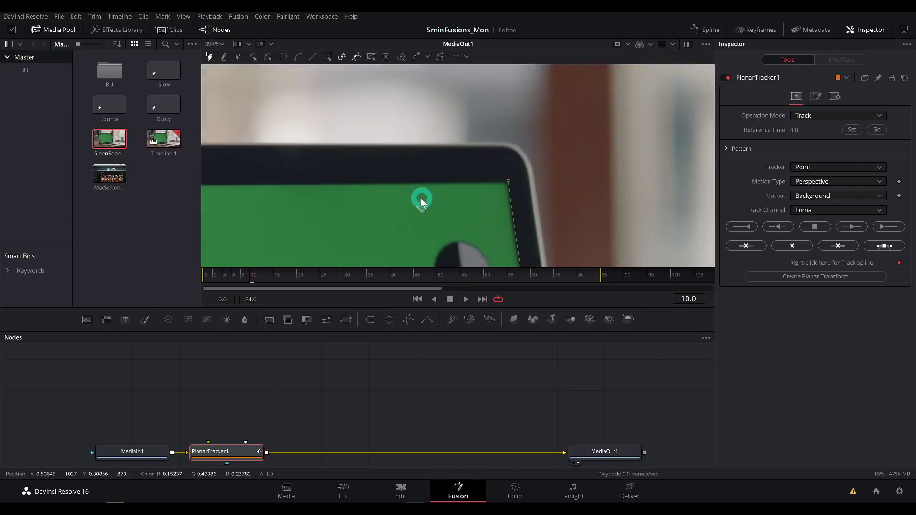
pyautogui.moveTo(498, 149); pyautogui.dragTo(604, 136)
pyautogui.scroll(8, 287, 119)
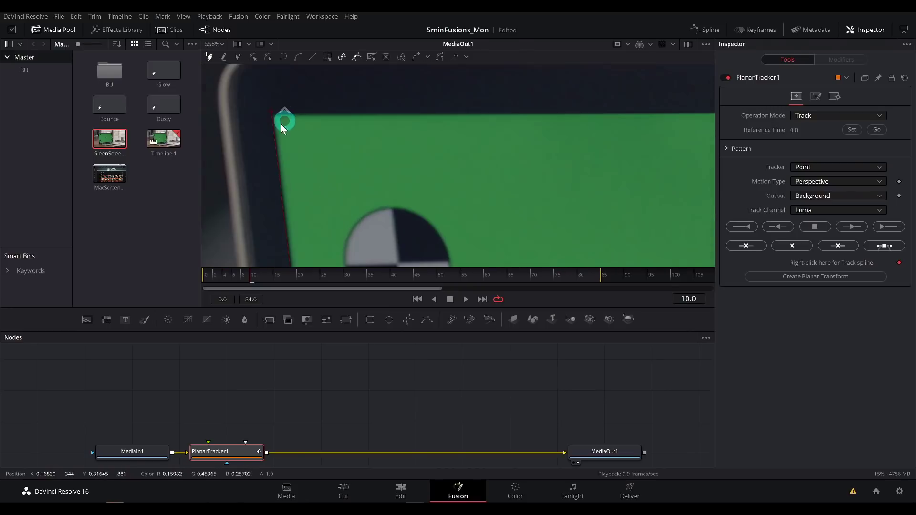
pyautogui.click(265, 102)
pyautogui.scroll(-10, 429, 158)
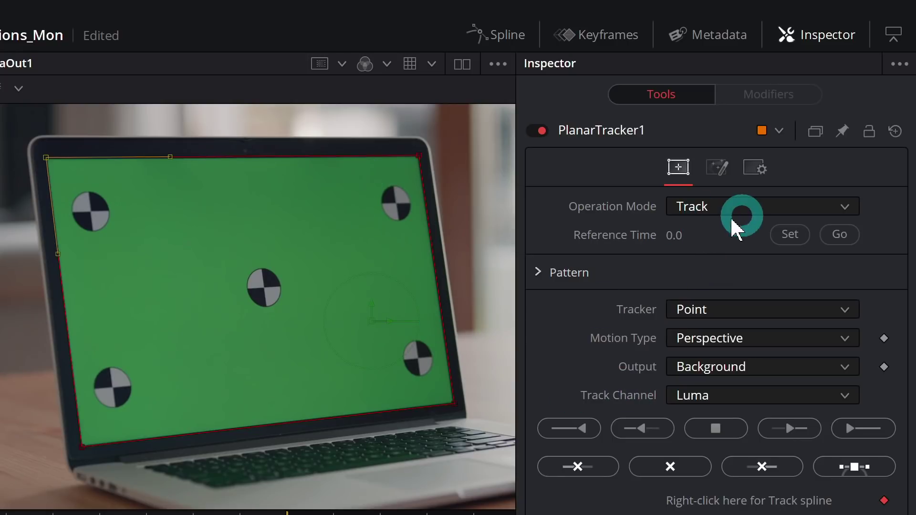
# Set the planar tracker's reference time to frame 10 and track the outline forward to the end of the clip
pyautogui.click(789, 239)
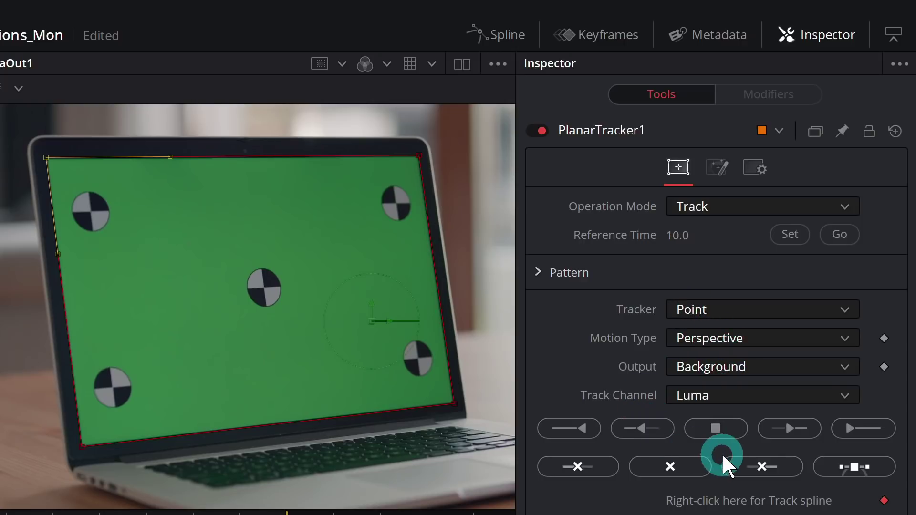
pyautogui.click(864, 428)
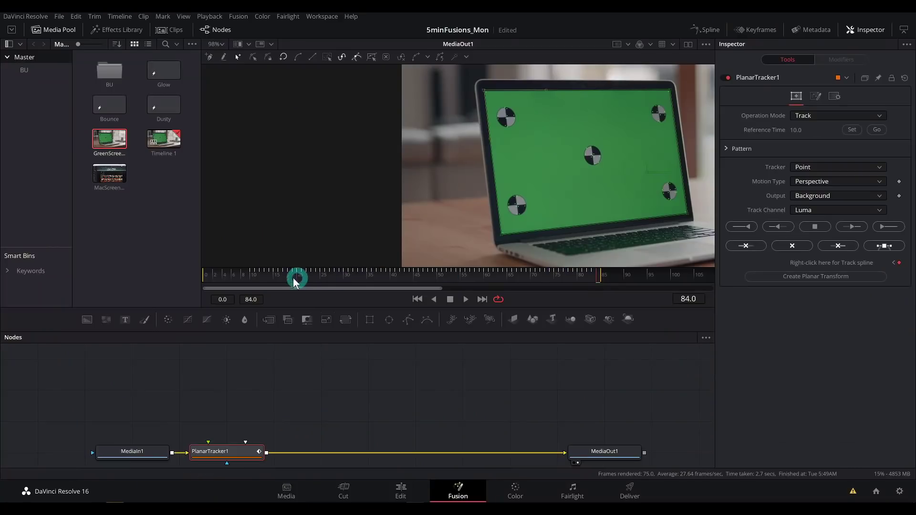
pyautogui.moveTo(252, 278); pyautogui.dragTo(326, 277)
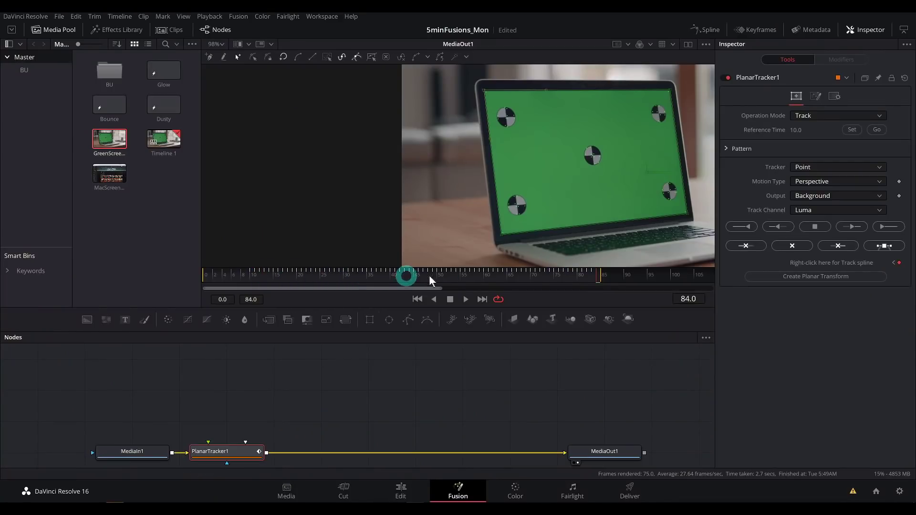
pyautogui.moveTo(438, 274); pyautogui.dragTo(468, 275)
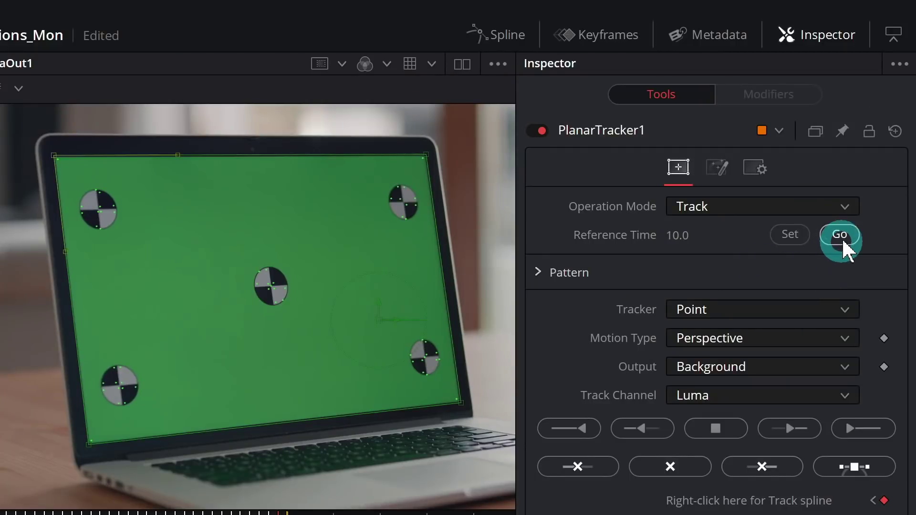
# Return to the reference frame, track the outline backward to the start of the clip, and scrub the first frames to check it
pyautogui.click(878, 132)
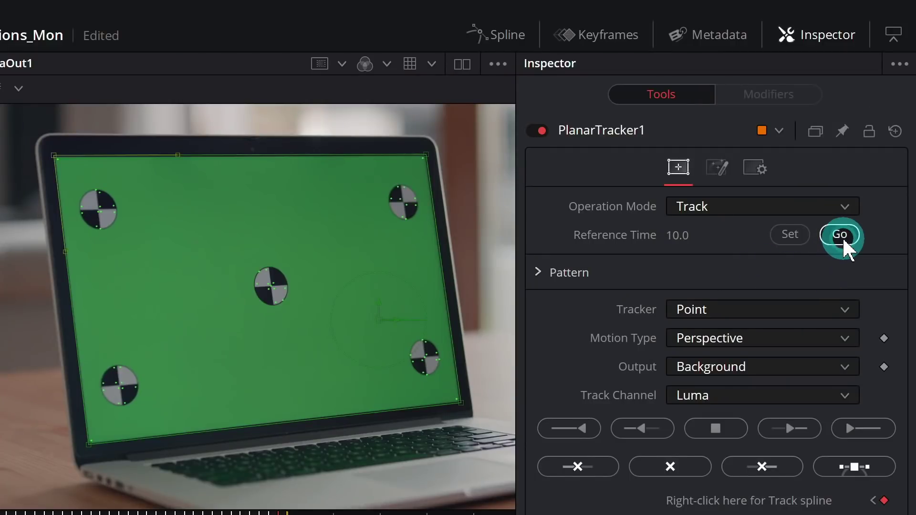
pyautogui.click(839, 235)
pyautogui.click(491, 352)
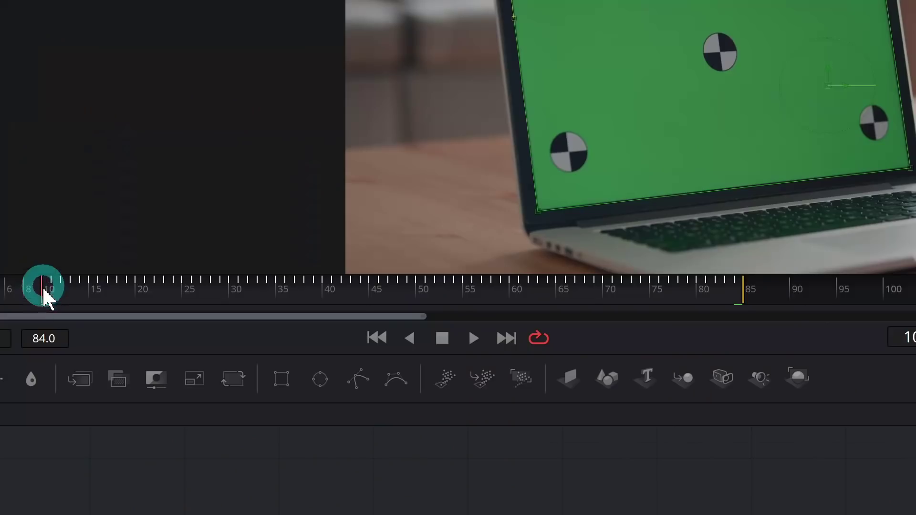
pyautogui.click(577, 427)
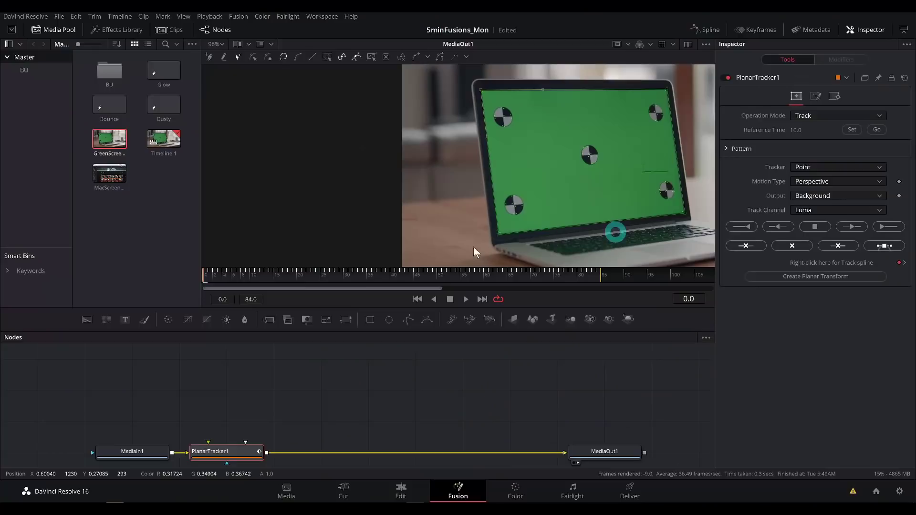
pyautogui.moveTo(231, 282)
pyautogui.mouseDown()
pyautogui.moveTo(582, 278)
pyautogui.moveTo(246, 280)
pyautogui.mouseUp()
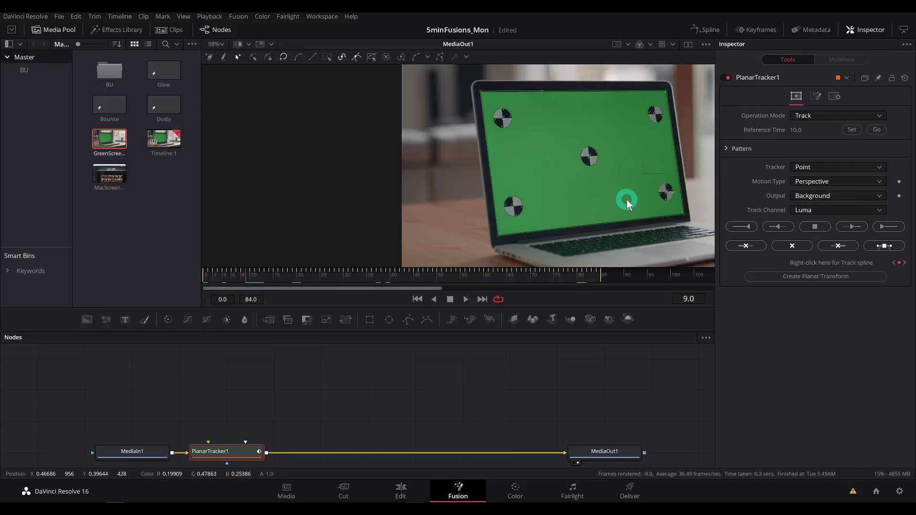
pyautogui.moveTo(626, 199); pyautogui.dragTo(542, 207)
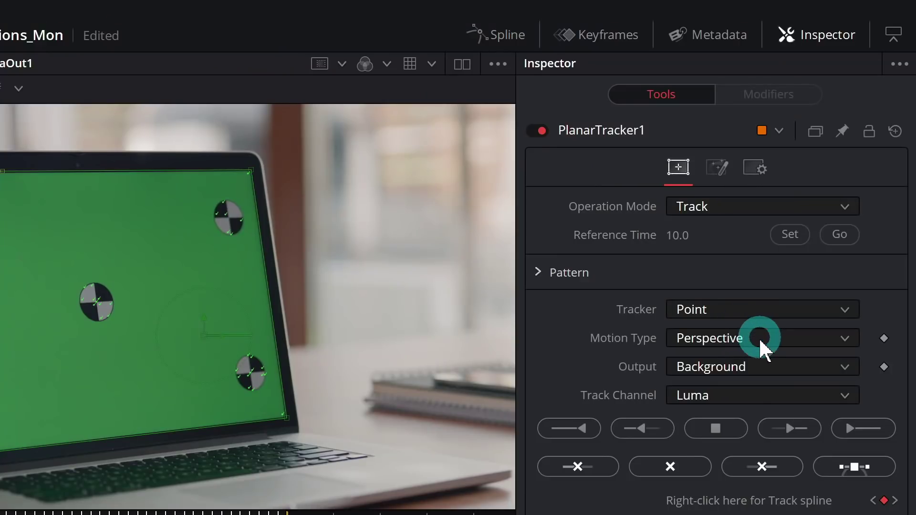
# Set the planar tracker's operation mode to Corner Pin and fit the pin's lower-left corner to the green screen's lower-left corner
pyautogui.click(720, 206)
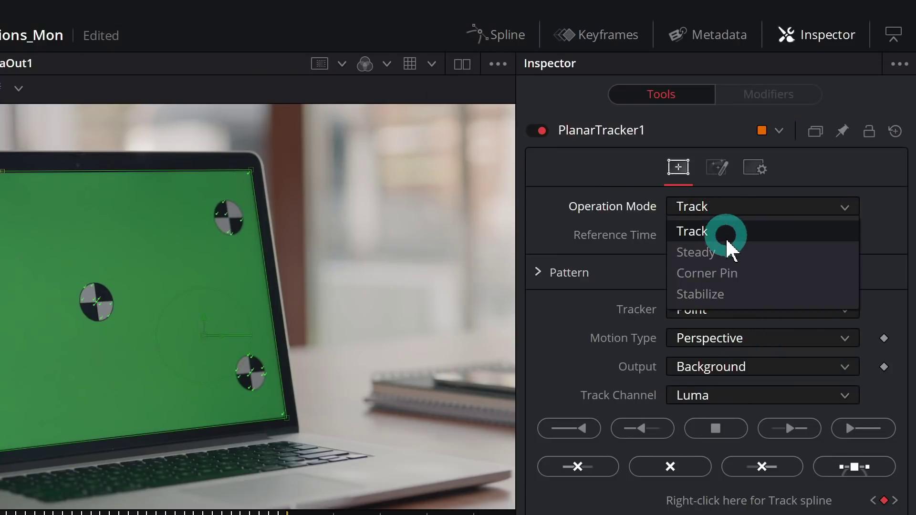
pyautogui.click(737, 274)
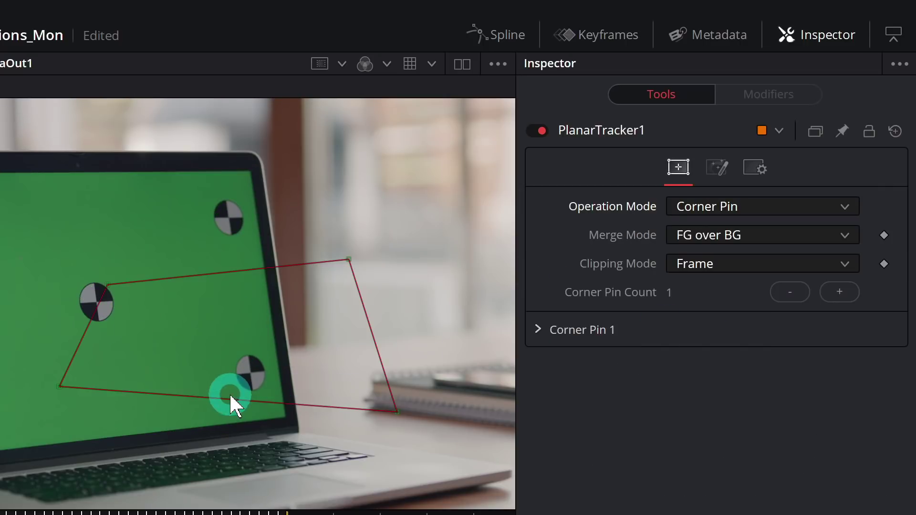
pyautogui.moveTo(66, 421); pyautogui.dragTo(99, 393)
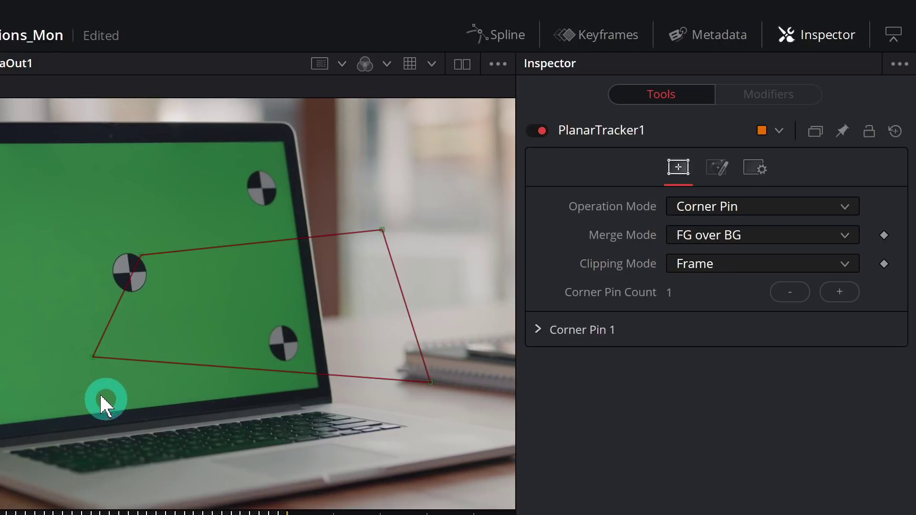
pyautogui.scroll(4, 100, 393)
pyautogui.moveTo(113, 318); pyautogui.dragTo(0, 383)
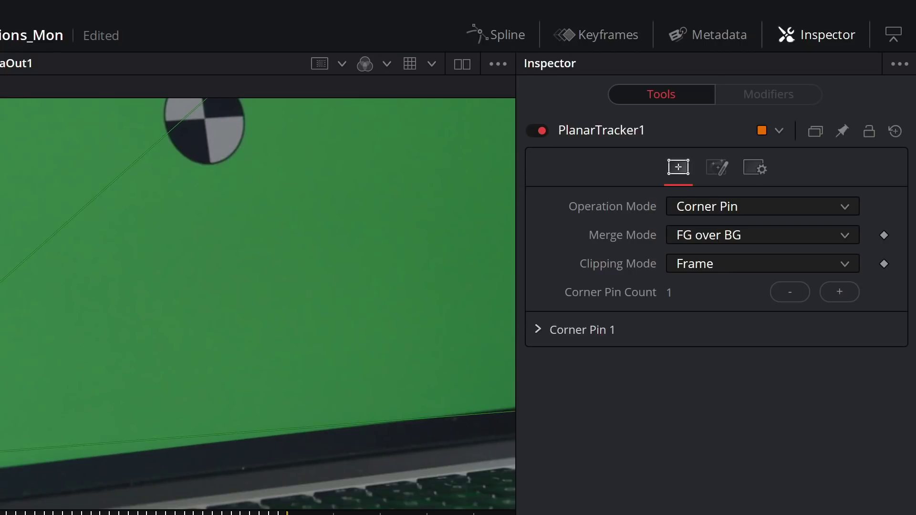
pyautogui.moveTo(0, 441); pyautogui.dragTo(28, 325)
pyautogui.scroll(5, 1, 385)
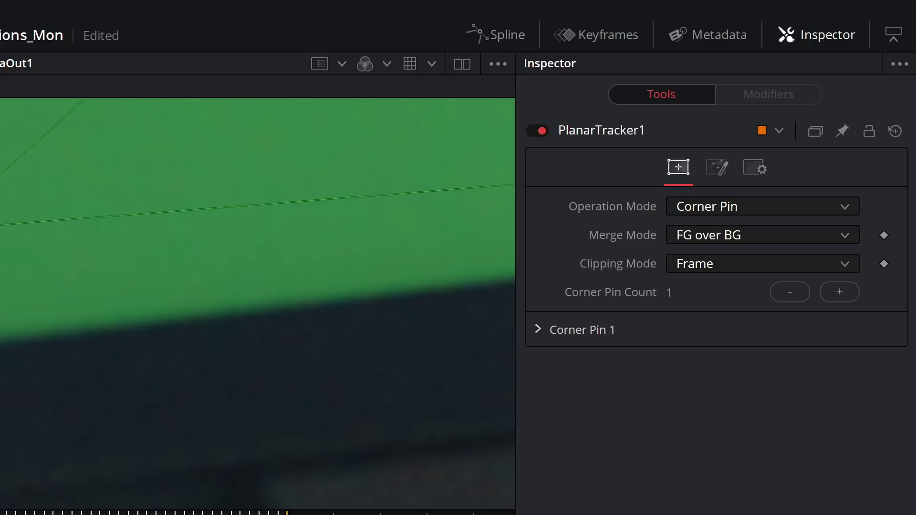
pyautogui.moveTo(0, 229); pyautogui.dragTo(0, 365)
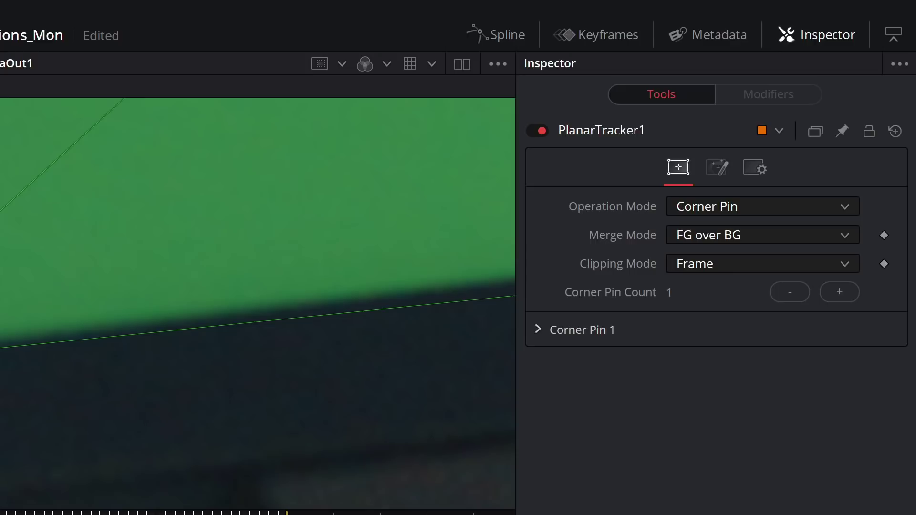
# Fit the remaining corner-pin points to the green screen's other corners, placing them just over the dark bezel
pyautogui.scroll(-5, 10, 344)
pyautogui.moveTo(301, 195); pyautogui.dragTo(72, 476)
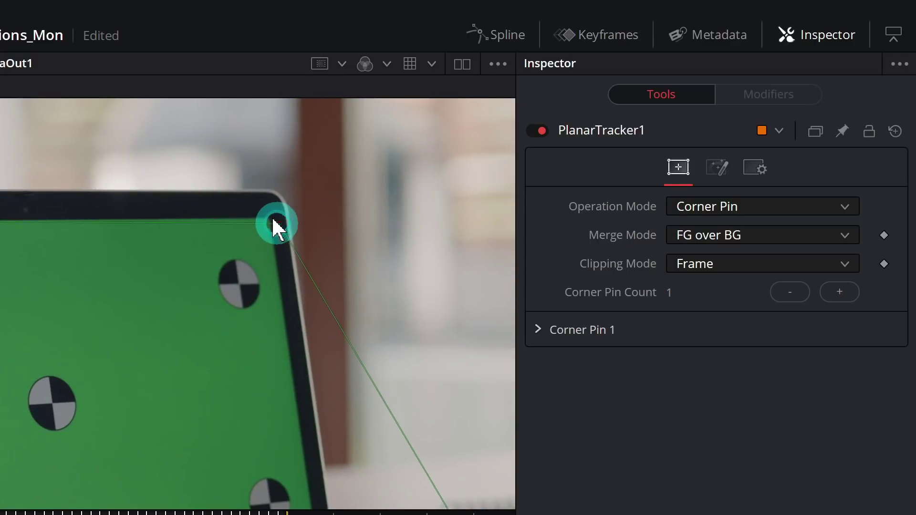
pyautogui.moveTo(271, 216); pyautogui.dragTo(271, 214)
pyautogui.moveTo(381, 328); pyautogui.dragTo(247, 130)
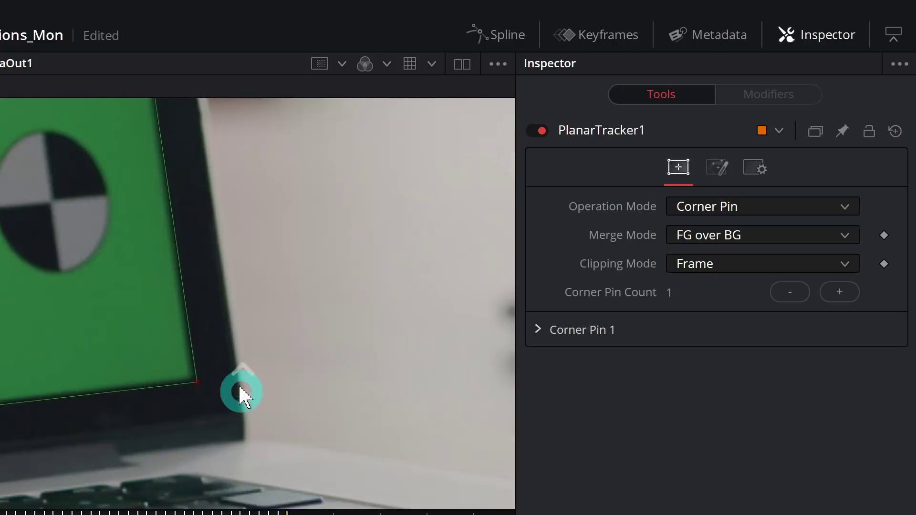
pyautogui.scroll(4, 239, 386)
pyautogui.moveTo(97, 371); pyautogui.dragTo(92, 372)
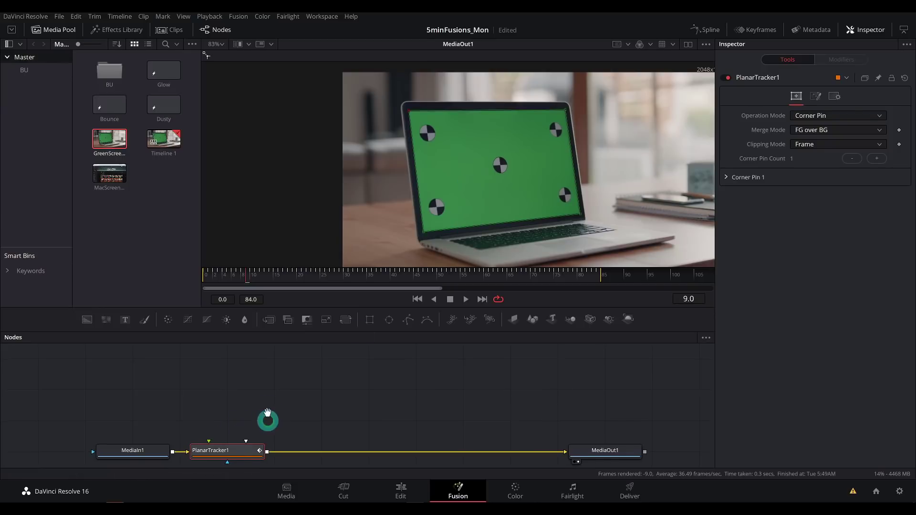
# Add MacScreenShot.png from the media pool to the node graph and connect it to the planar tracker's Corner Pin 1 input
pyautogui.moveTo(265, 419); pyautogui.dragTo(266, 388)
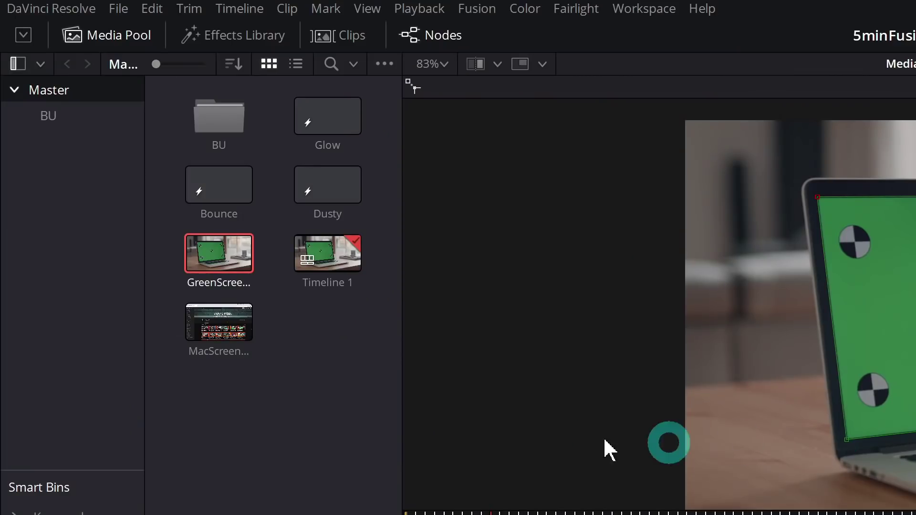
pyautogui.click(116, 182)
pyautogui.moveTo(221, 326); pyautogui.dragTo(439, 514)
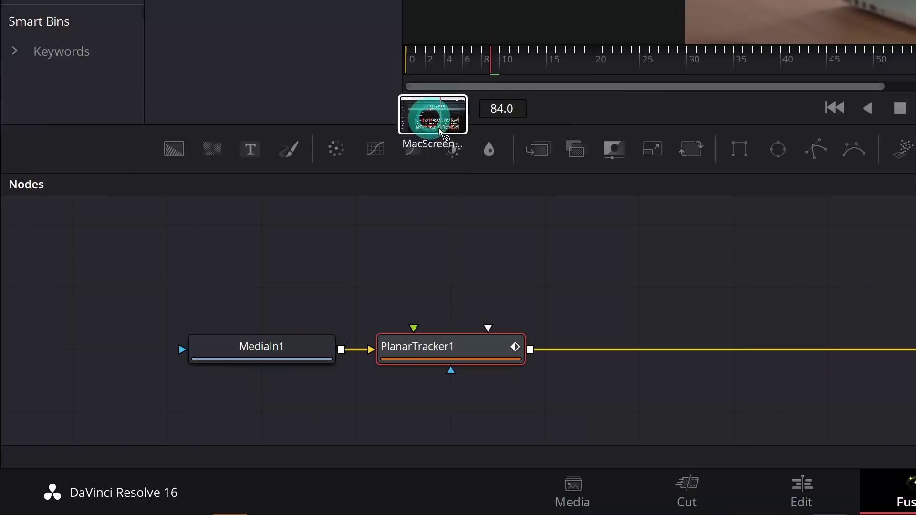
pyautogui.moveTo(439, 131); pyautogui.dragTo(451, 251)
pyautogui.moveTo(531, 250); pyautogui.dragTo(413, 358)
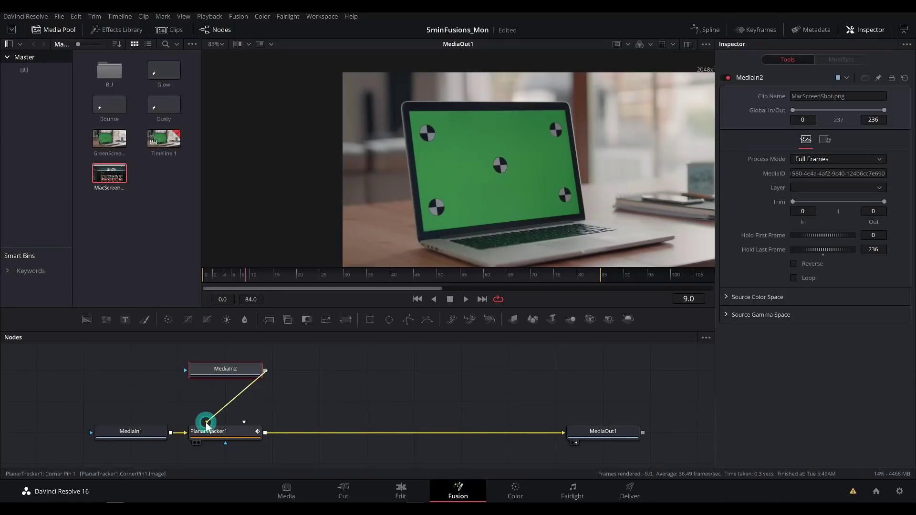
pyautogui.moveTo(207, 424); pyautogui.dragTo(206, 424)
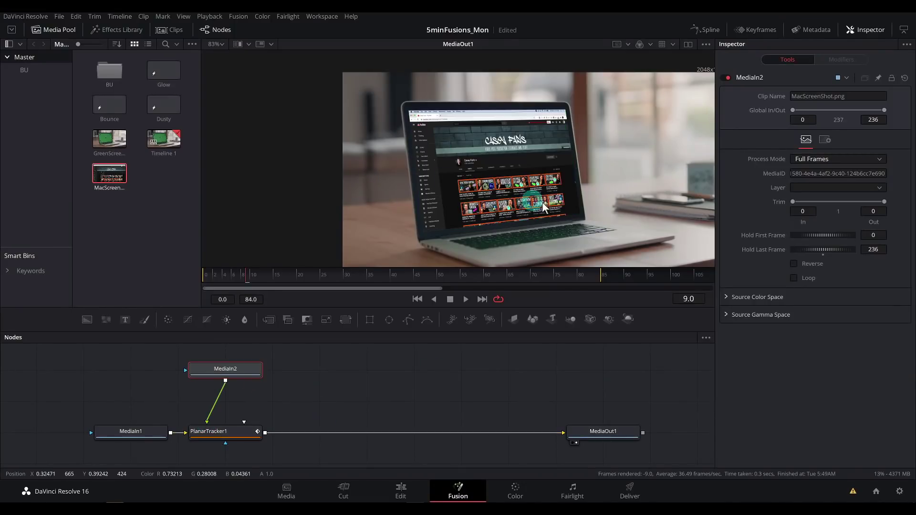
pyautogui.click(431, 384)
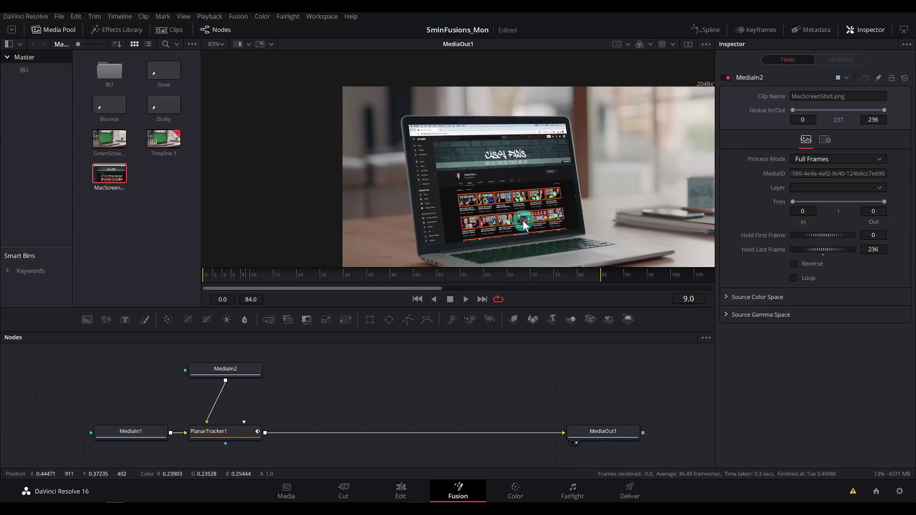
# Play back the composite at overall and close-up zoom levels to check that the screenshot follows the laptop screen
pyautogui.scroll(3, 553, 219)
pyautogui.scroll(-3, 568, 191)
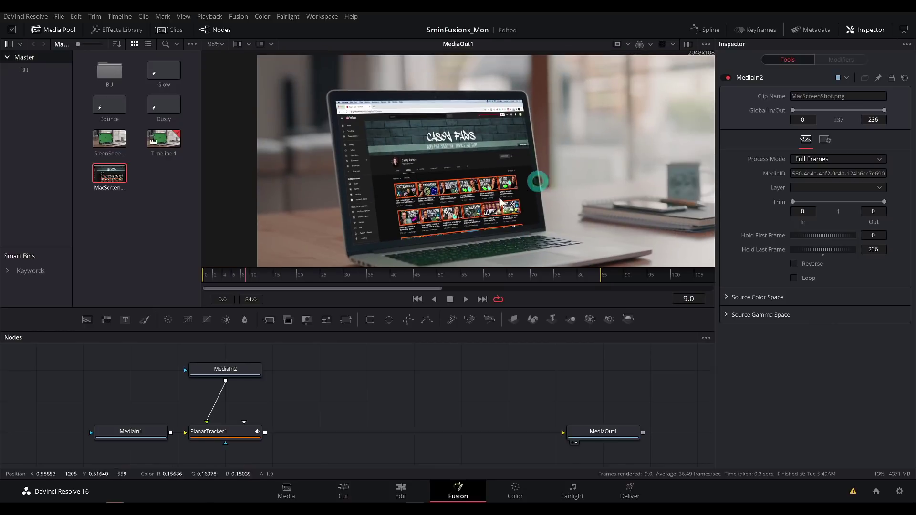
pyautogui.press('space')
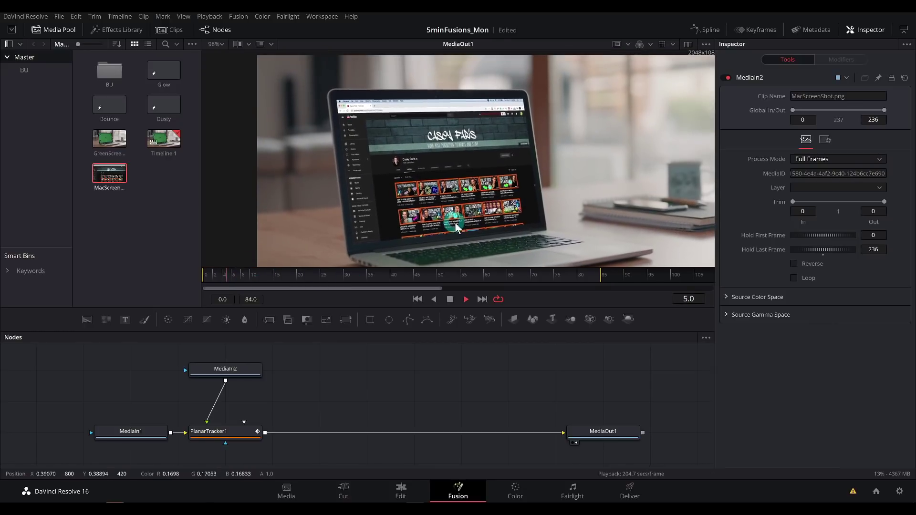
pyautogui.press('space')
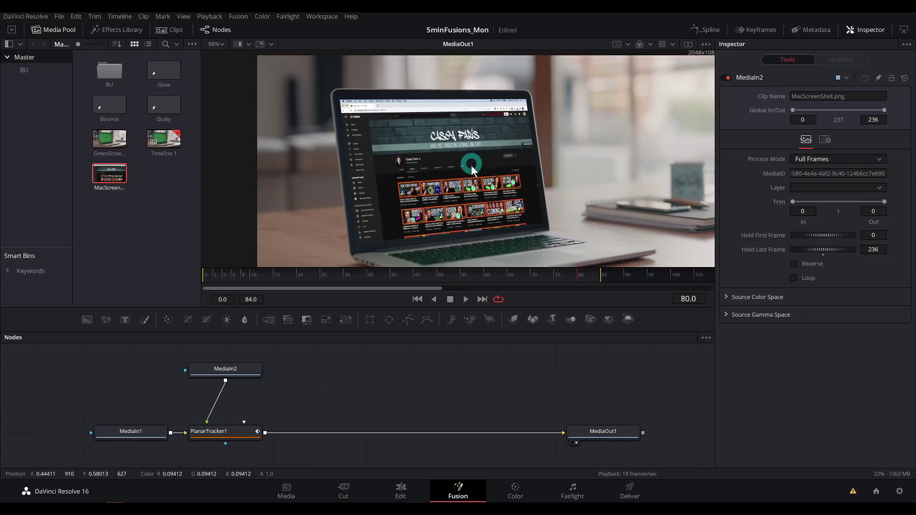
pyautogui.moveTo(471, 171)
pyautogui.mouseDown()
pyautogui.moveTo(480, 145)
pyautogui.moveTo(473, 185)
pyautogui.mouseUp()
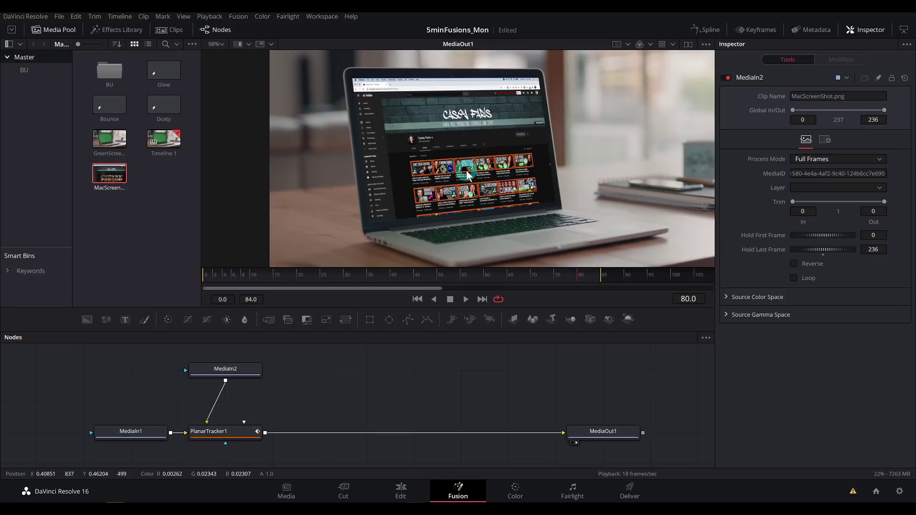
pyautogui.moveTo(323, 274); pyautogui.dragTo(361, 273)
pyautogui.hotkey('ctrl', 'f')
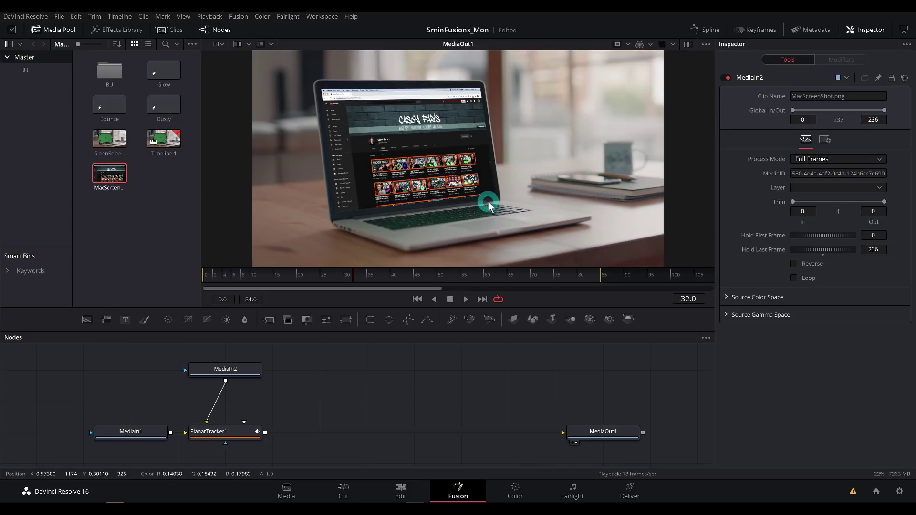
pyautogui.scroll(2, 515, 180)
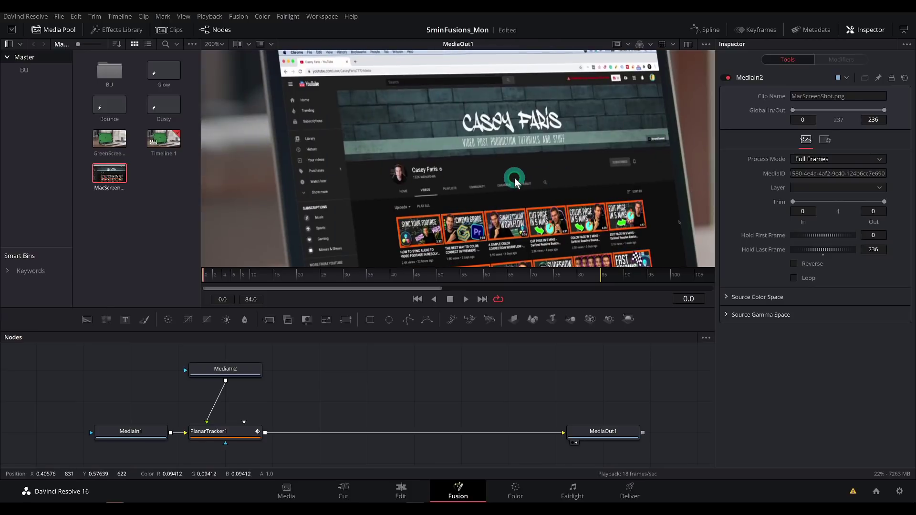
pyautogui.press('space')
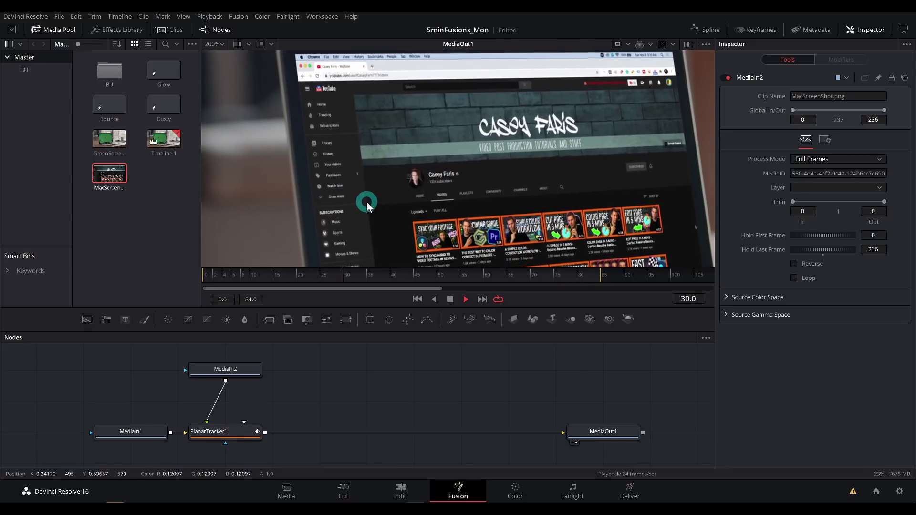
pyautogui.press('space')
pyautogui.click(216, 44)
pyautogui.click(218, 55)
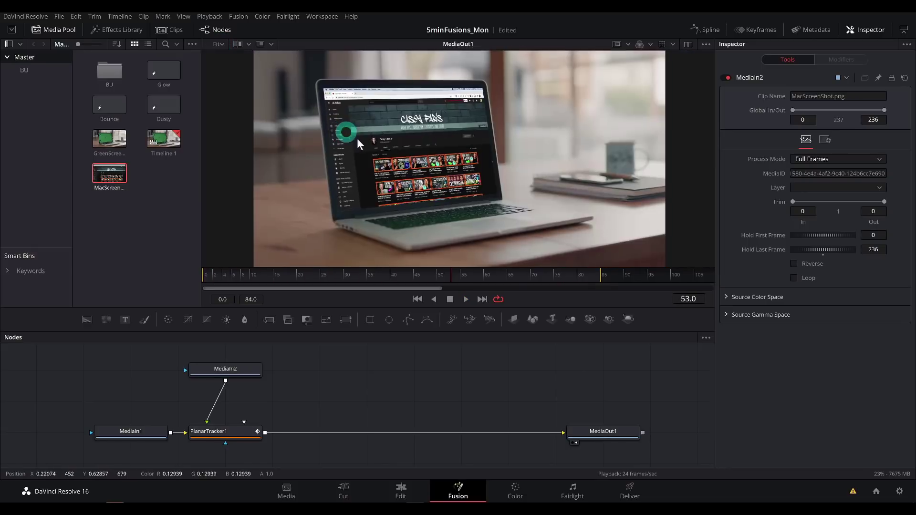
# Insert a Blur node between the screenshot and the planar tracker, with a blur size of 1.5
pyautogui.moveTo(346, 133); pyautogui.dragTo(375, 149)
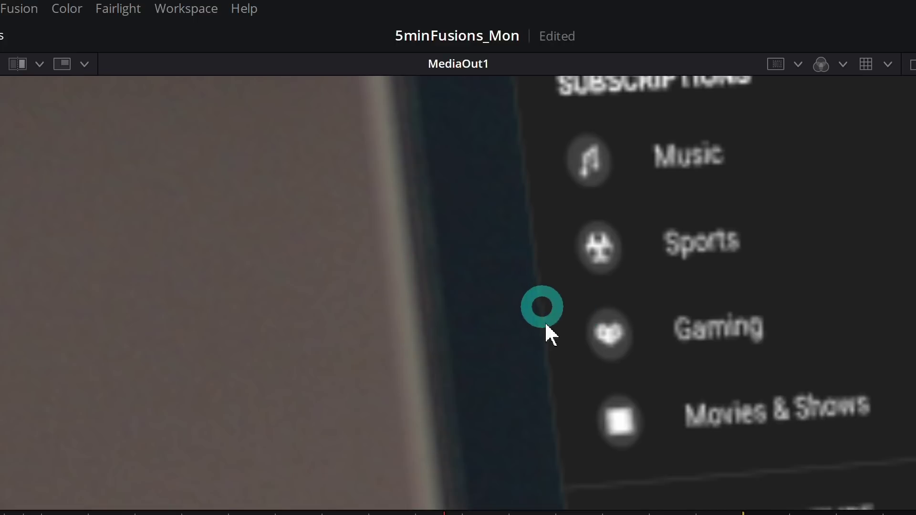
pyautogui.moveTo(562, 401); pyautogui.dragTo(418, 230)
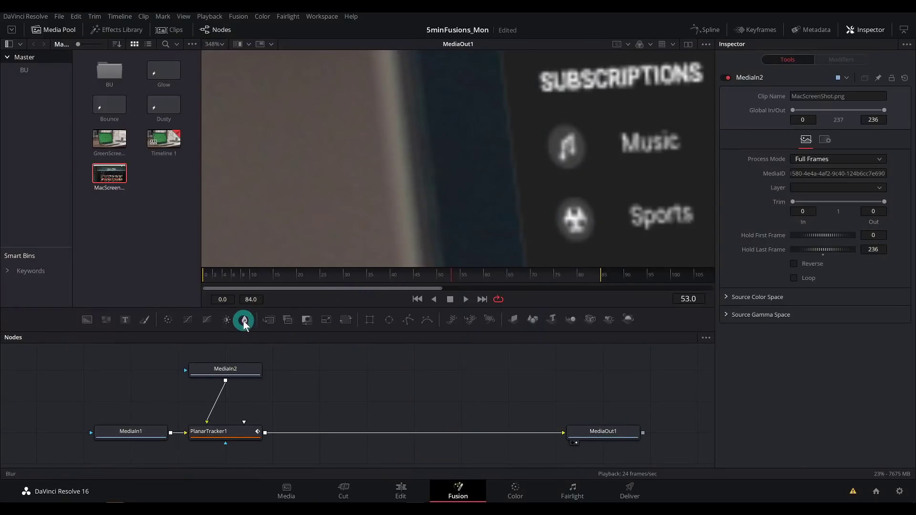
pyautogui.moveTo(243, 321); pyautogui.dragTo(211, 412)
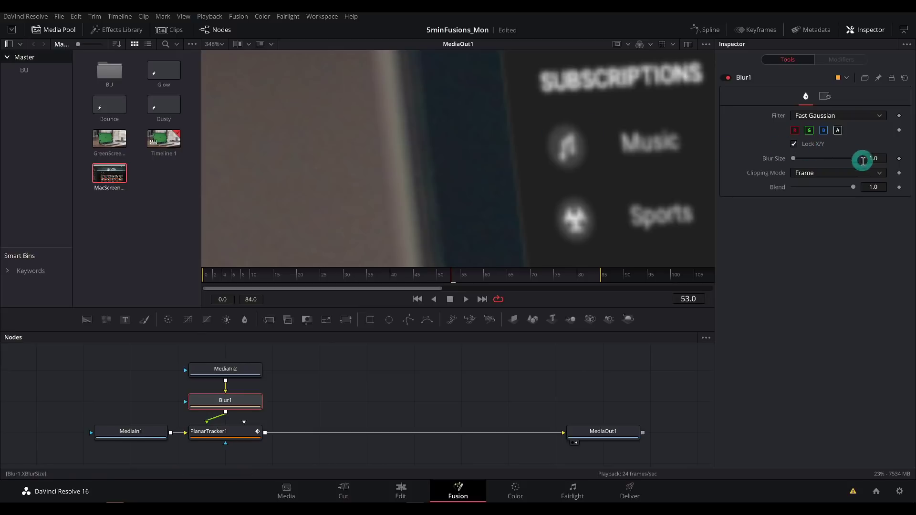
pyautogui.scroll(5, 506, 135)
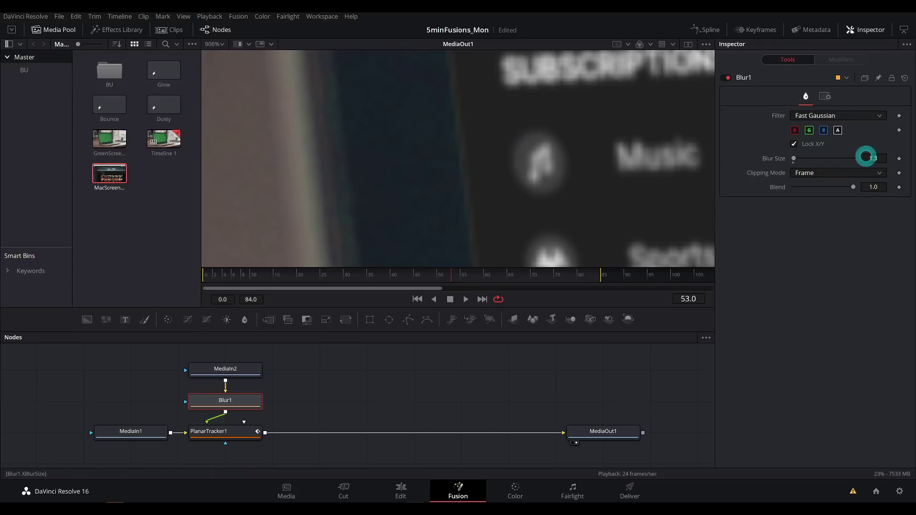
pyautogui.scroll(-5, 496, 118)
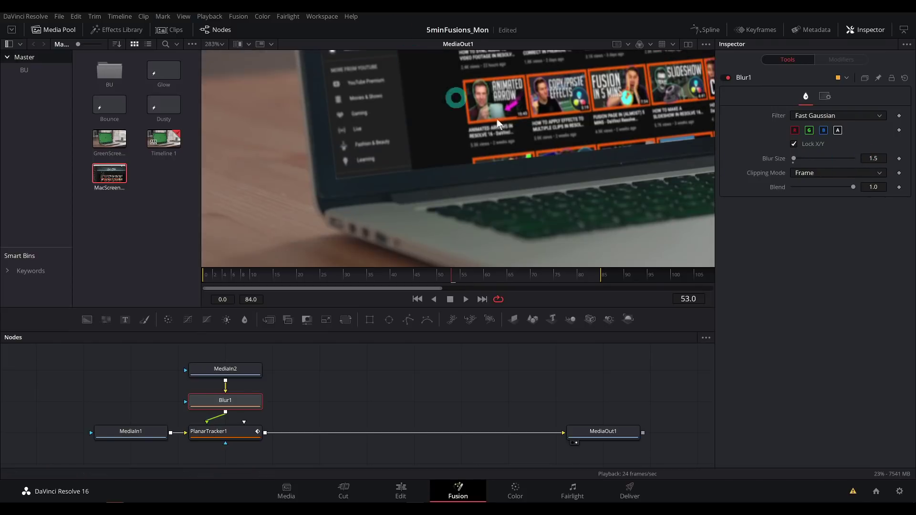
# Inspect the screenshot's edges against the laptop bezel up close, comparing the picture with the Blur node disabled and enabled
pyautogui.moveTo(528, 134); pyautogui.dragTo(346, 153)
pyautogui.scroll(6, 584, 120)
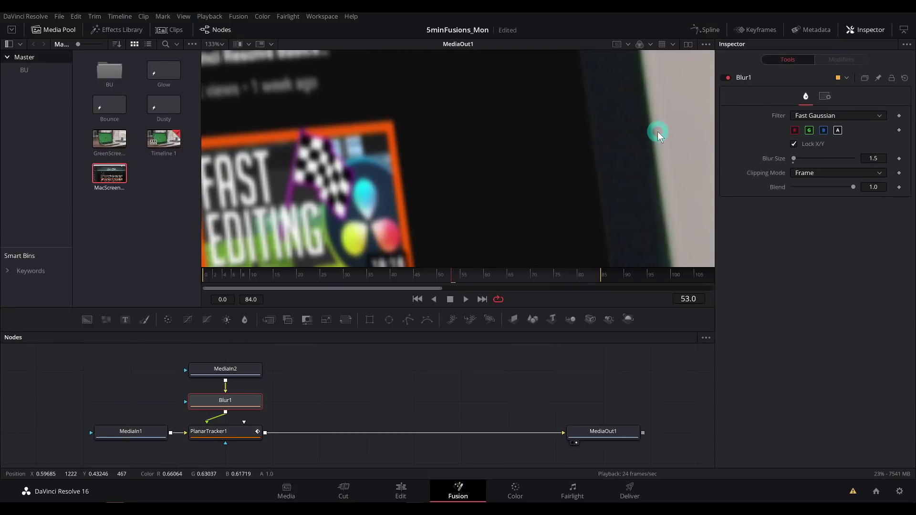
pyautogui.moveTo(486, 64); pyautogui.dragTo(510, 219)
pyautogui.moveTo(504, 150); pyautogui.dragTo(514, 261)
pyautogui.moveTo(467, 60); pyautogui.dragTo(478, 137)
pyautogui.click(728, 78)
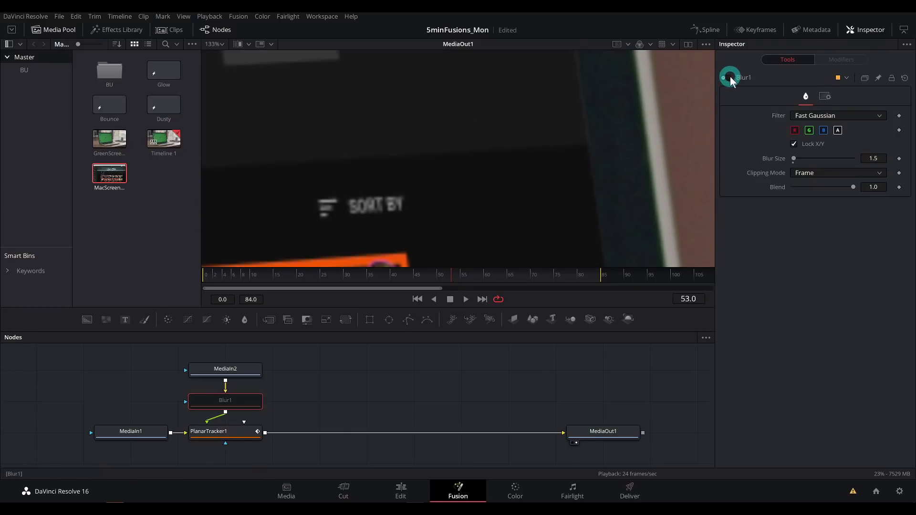
pyautogui.click(730, 77)
pyautogui.click(730, 78)
pyautogui.click(729, 77)
pyautogui.scroll(-5, 504, 172)
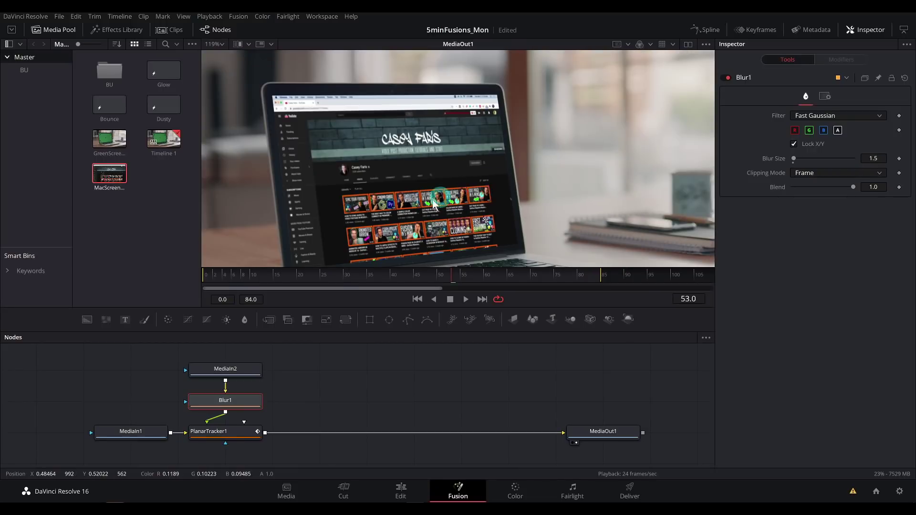
pyautogui.moveTo(433, 204); pyautogui.dragTo(552, 159)
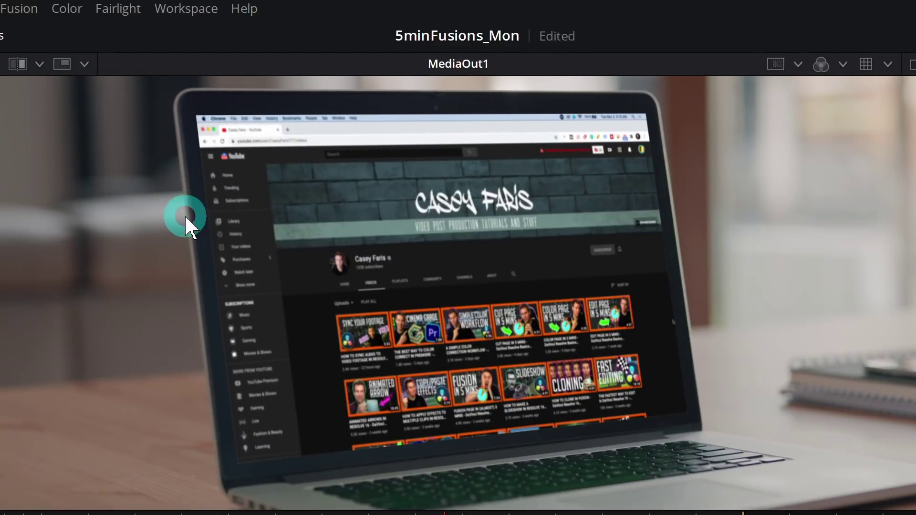
pyautogui.scroll(10, 172, 206)
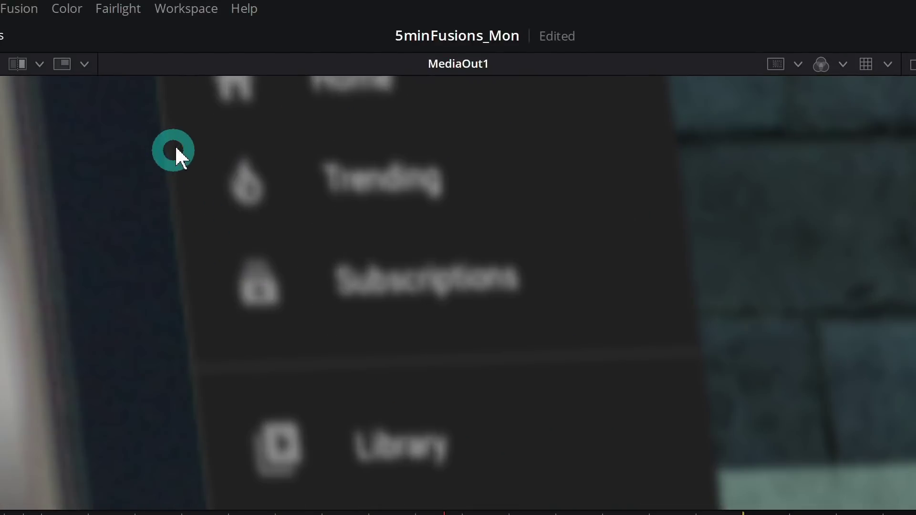
pyautogui.scroll(-10, 177, 148)
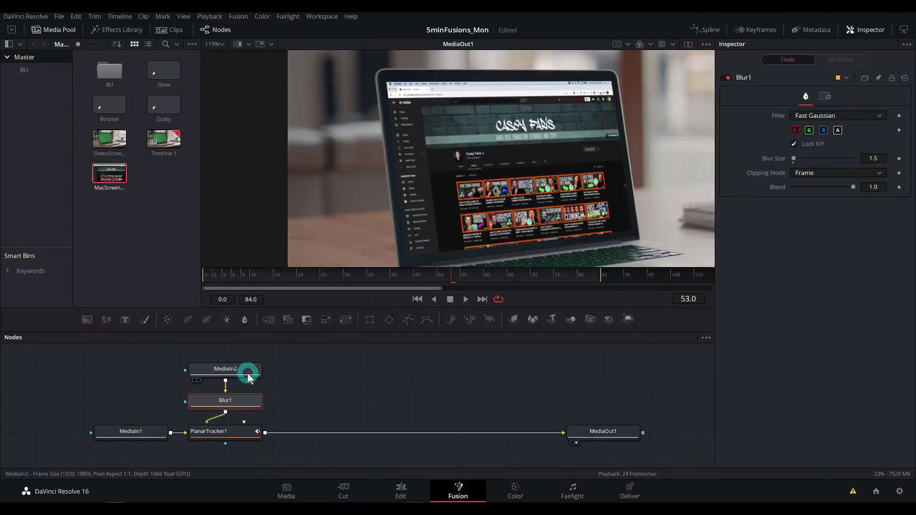
# Insert a Crop node between the MediaIn2 screenshot and the Blur node
pyautogui.click(248, 374)
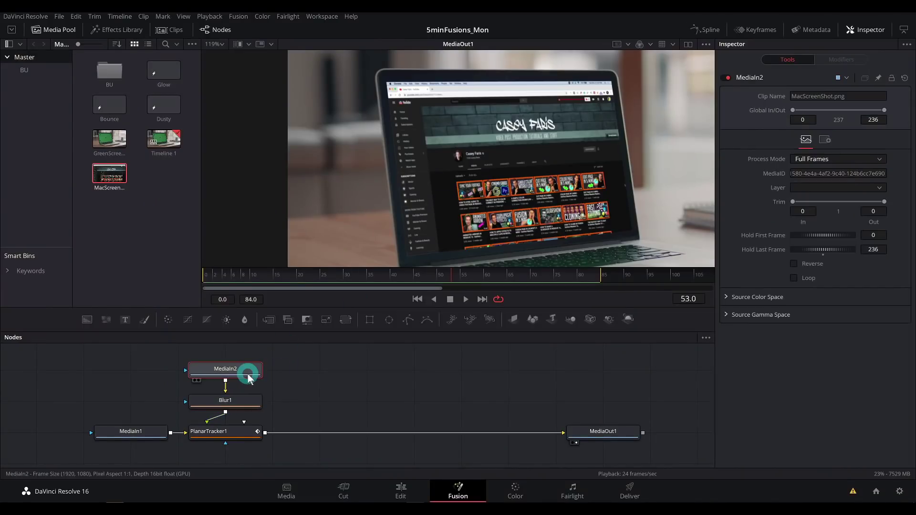
pyautogui.hotkey('shift', 'space')
pyautogui.write('plan')
pyautogui.press('BackSpace')
pyautogui.press('BackSpace')
pyautogui.press('BackSpace')
pyautogui.press('BackSpace')
pyautogui.write('crop')
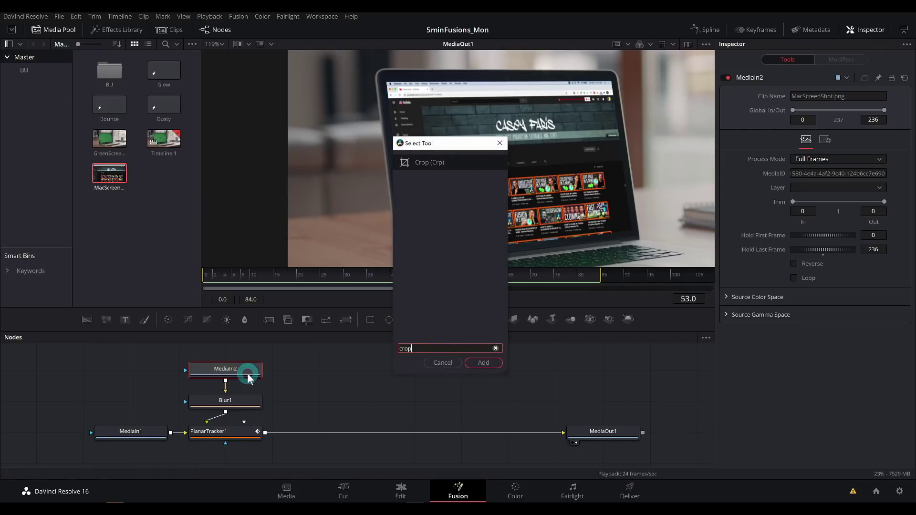
pyautogui.press('Return')
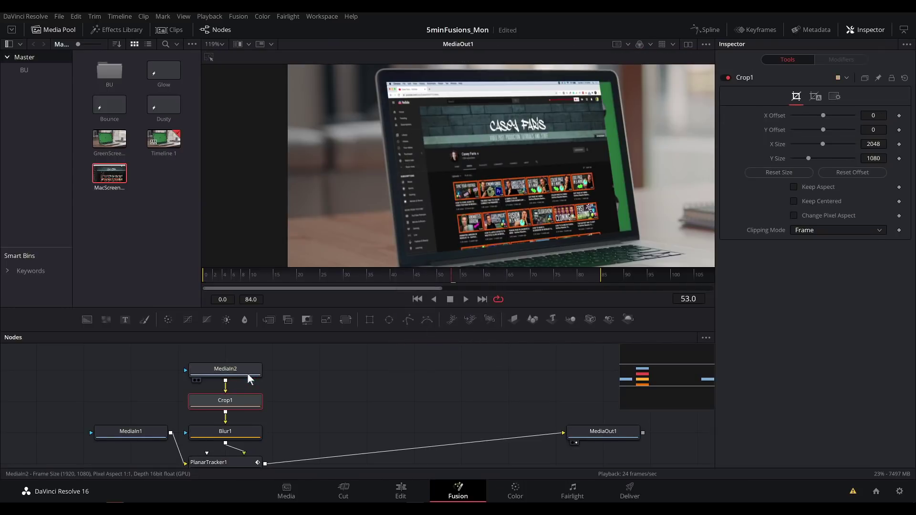
# Show the Crop node's result in the viewer and set its X Size to 1920
pyautogui.click(247, 406)
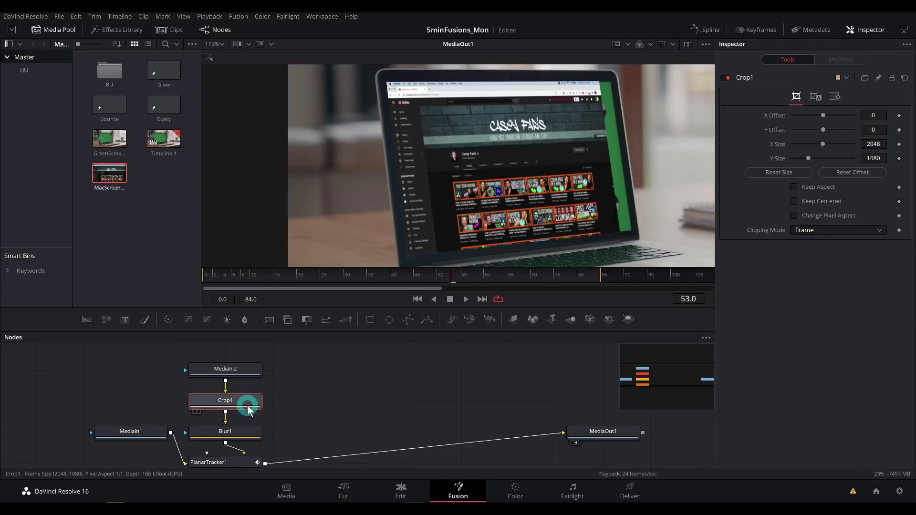
pyautogui.press('1')
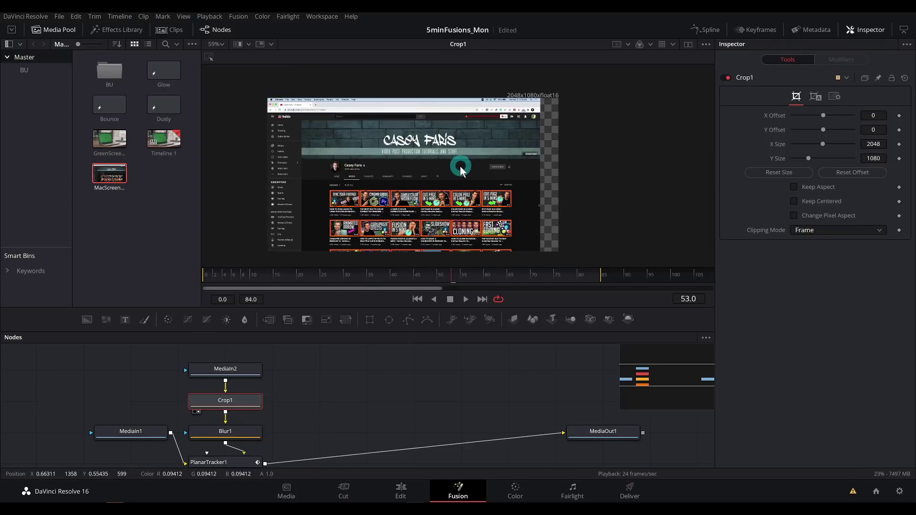
pyautogui.scroll(-5, 460, 168)
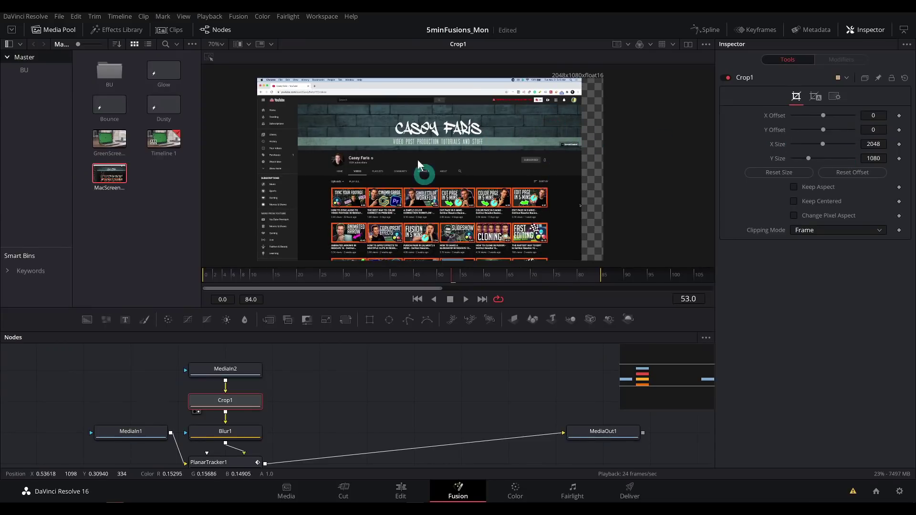
pyautogui.scroll(1, 548, 130)
pyautogui.scroll(1, 505, 124)
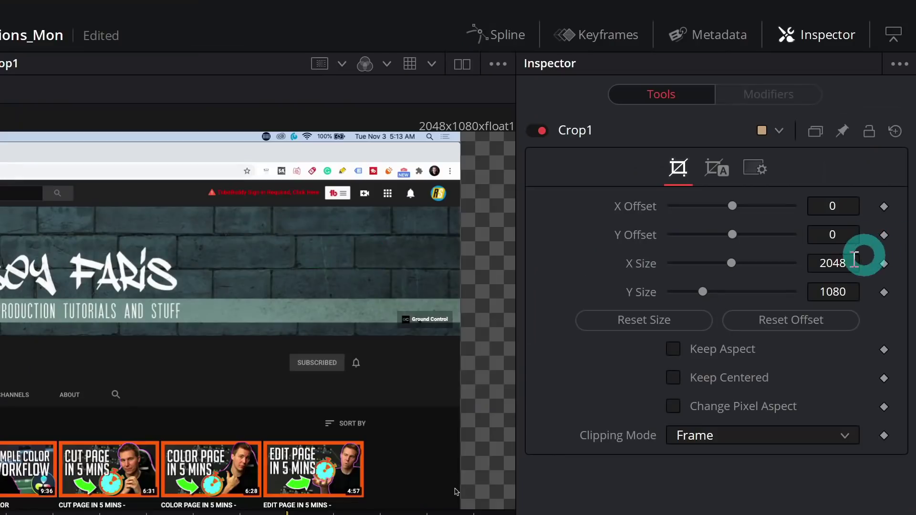
pyautogui.click(873, 143)
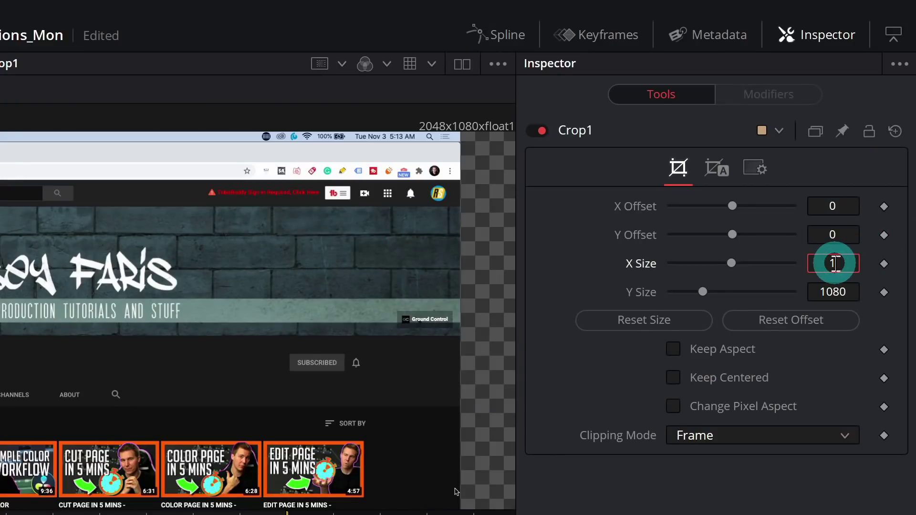
pyautogui.write('1920')
pyautogui.press('Tab')
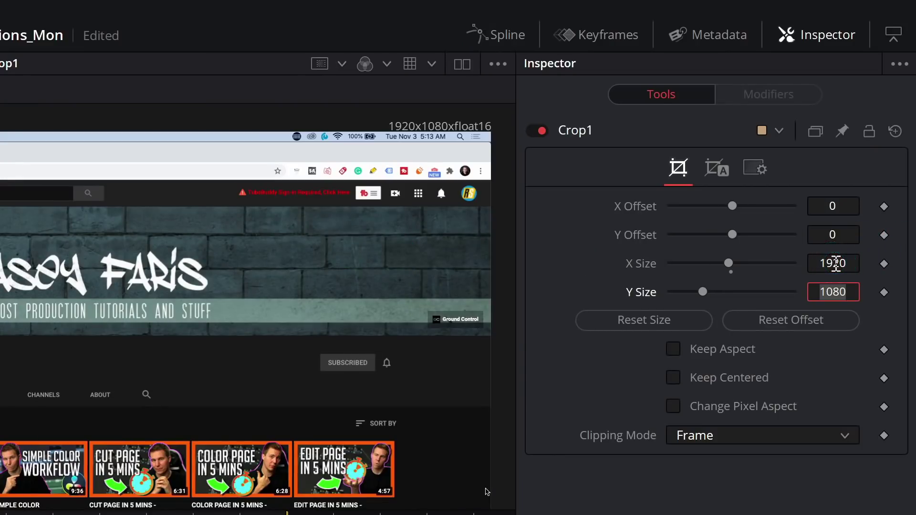
# Trim the screenshot's light border by keeping the crop centered and setting its size to 1918 by 1078
pyautogui.click(116, 277)
pyautogui.moveTo(116, 277); pyautogui.dragTo(233, 254)
pyautogui.moveTo(258, 418); pyautogui.dragTo(105, 143)
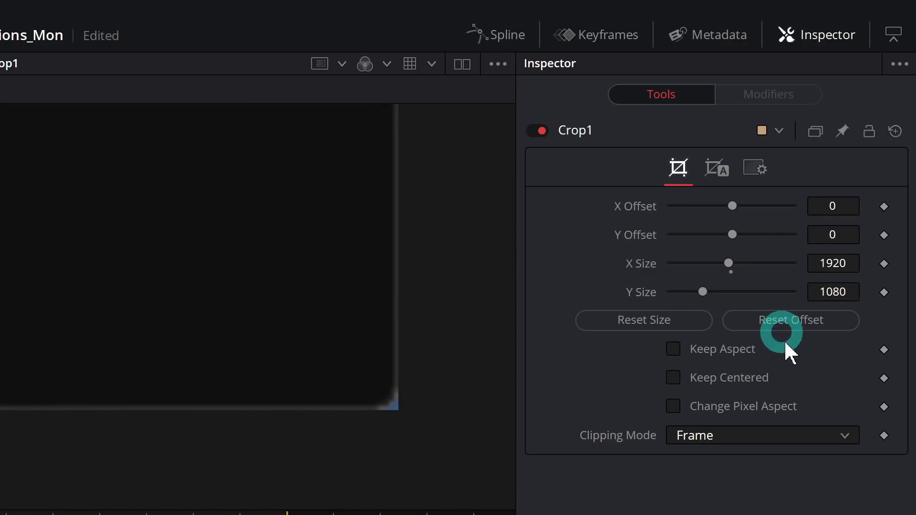
pyautogui.click(673, 378)
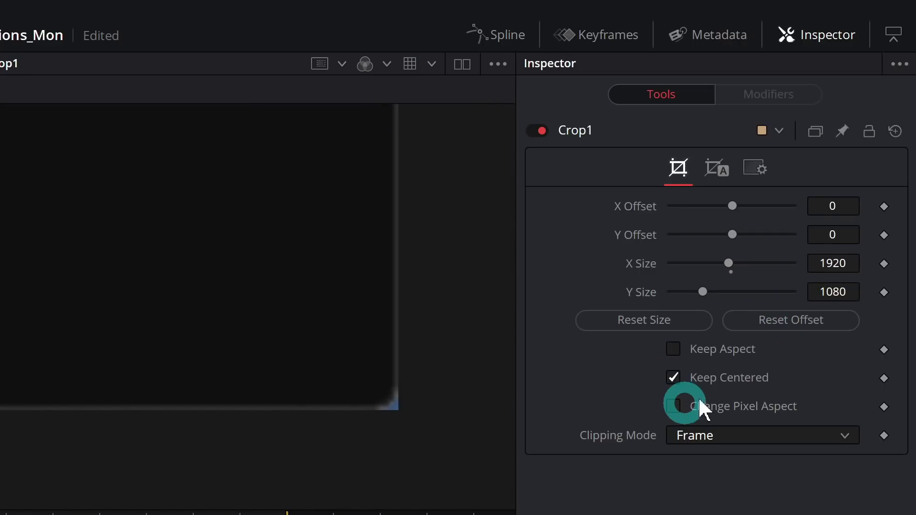
pyautogui.click(842, 265)
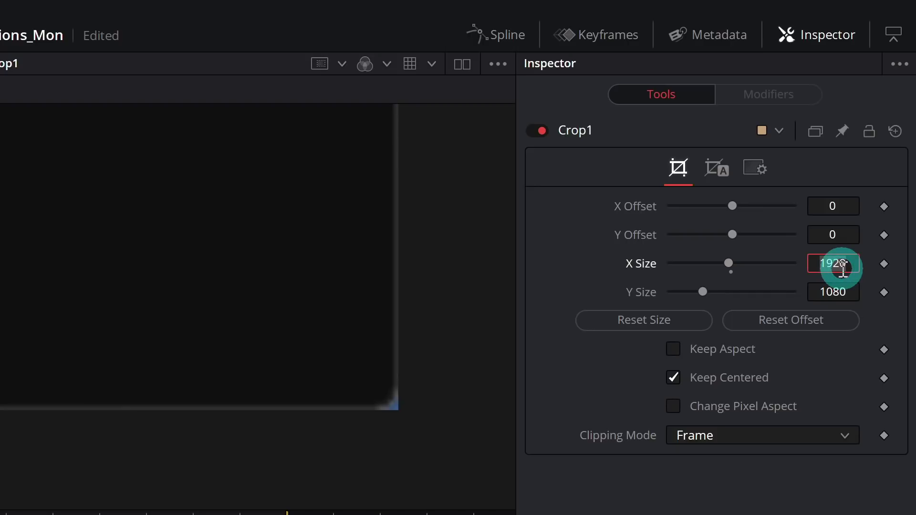
pyautogui.press('BackSpace')
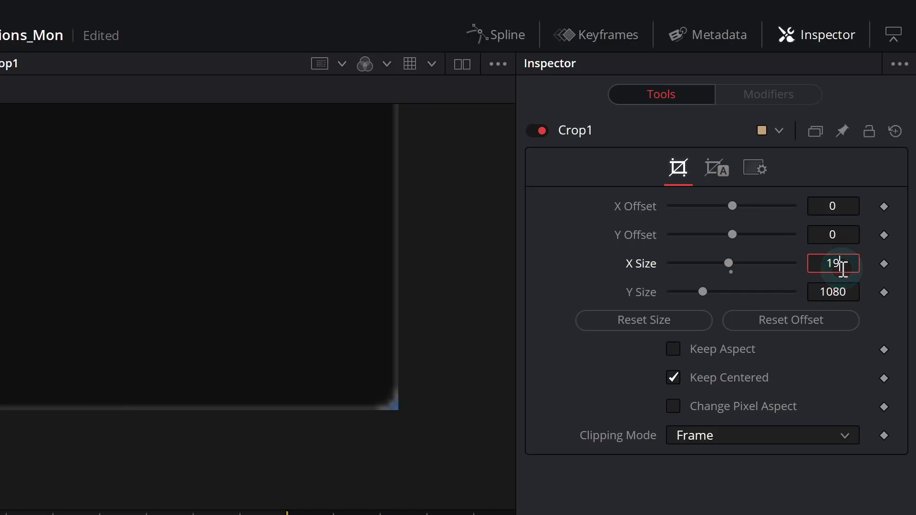
pyautogui.press('Tab')
pyautogui.click(845, 291)
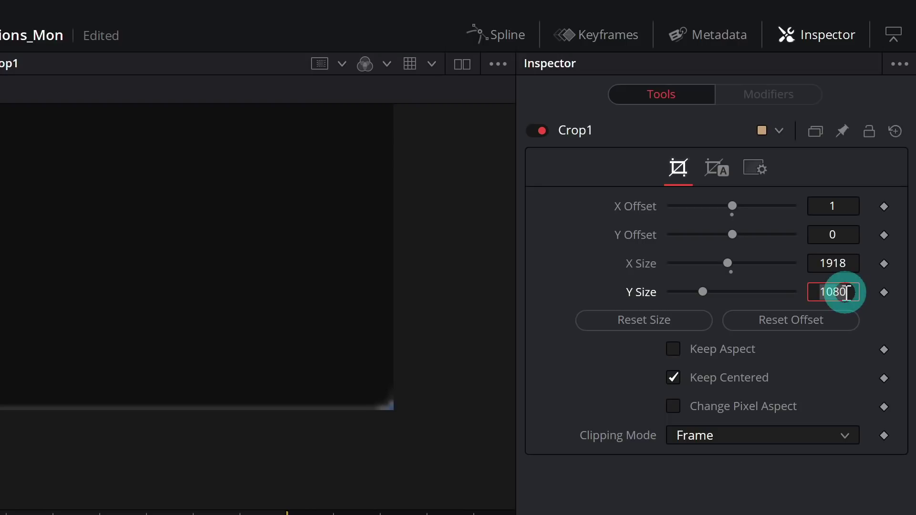
pyautogui.write('78')
pyautogui.press('Tab')
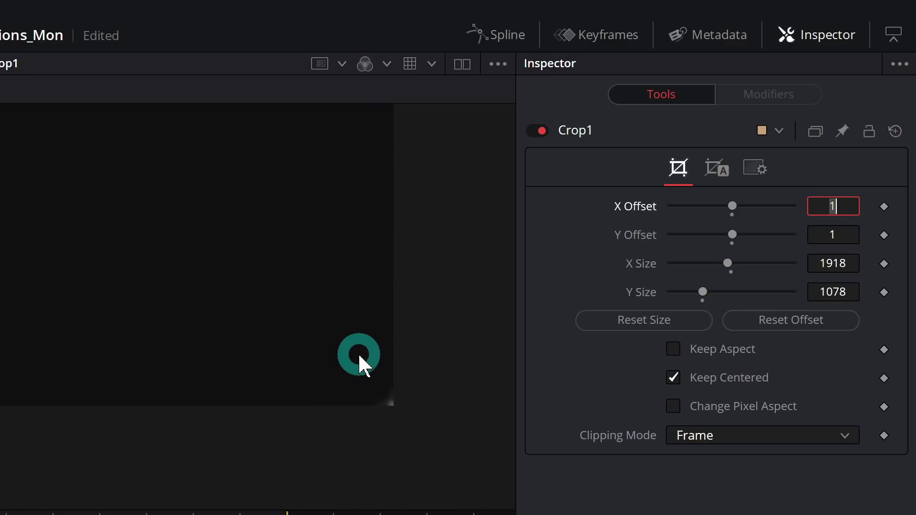
pyautogui.scroll(9, 184, 325)
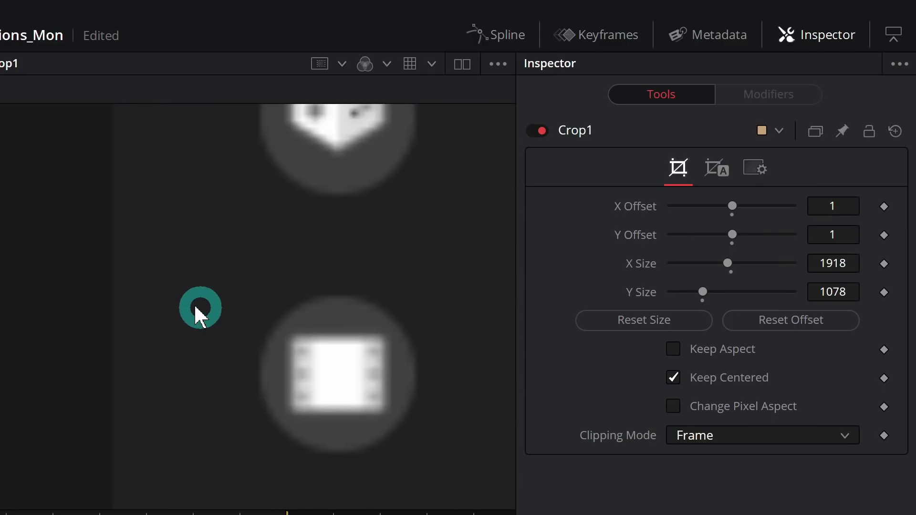
pyautogui.scroll(-6, 194, 307)
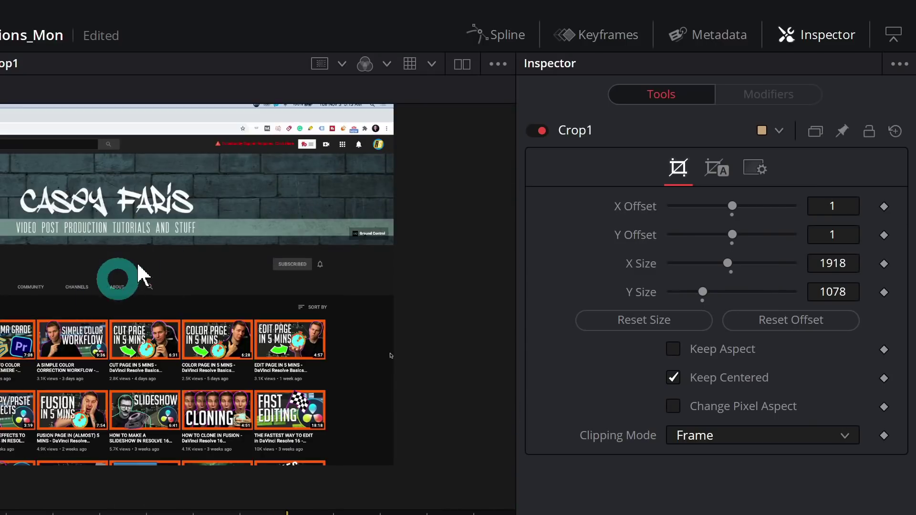
# Show MediaOut1 in the viewer and inspect the cropped screenshot's edges inside the laptop bezel
pyautogui.click(604, 436)
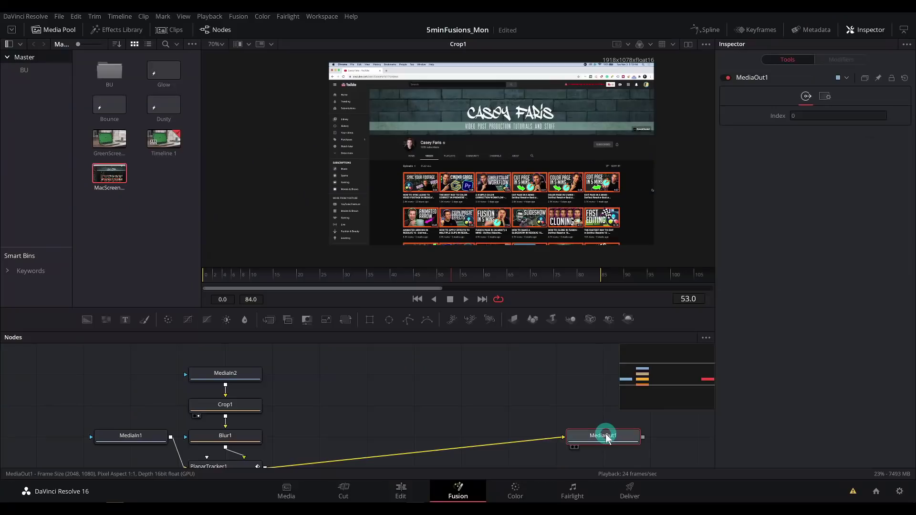
pyautogui.press('2')
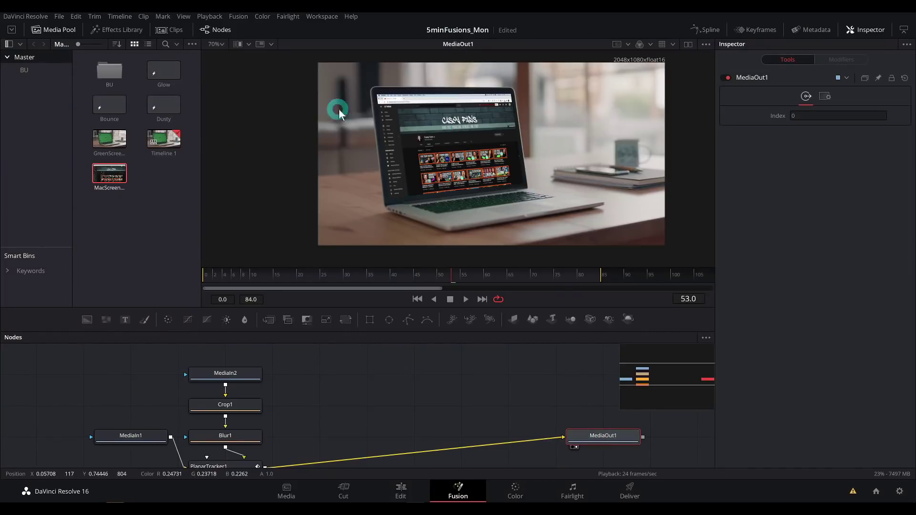
pyautogui.scroll(5, 404, 136)
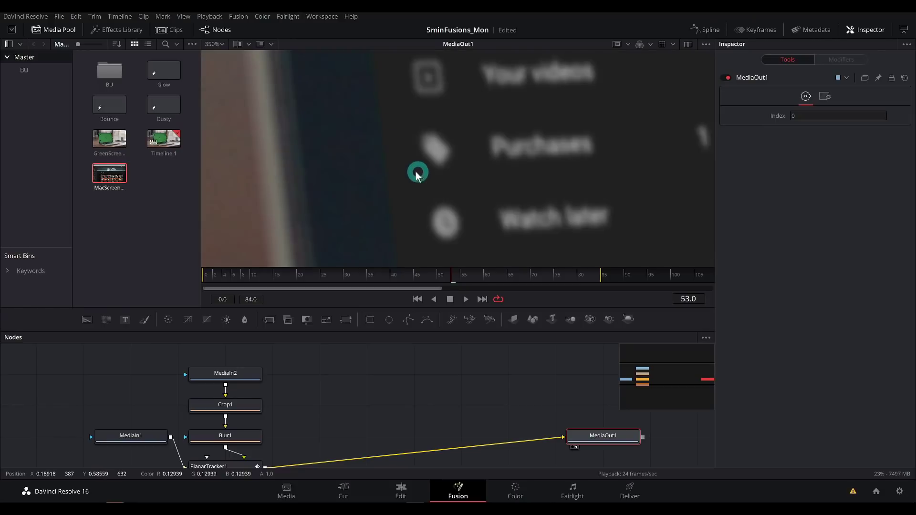
pyautogui.scroll(-5, 423, 145)
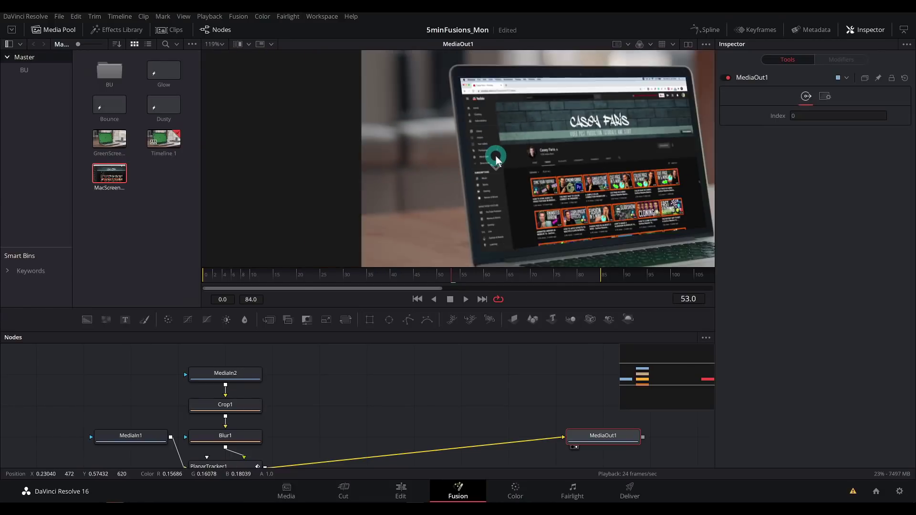
pyautogui.moveTo(547, 172); pyautogui.dragTo(508, 155)
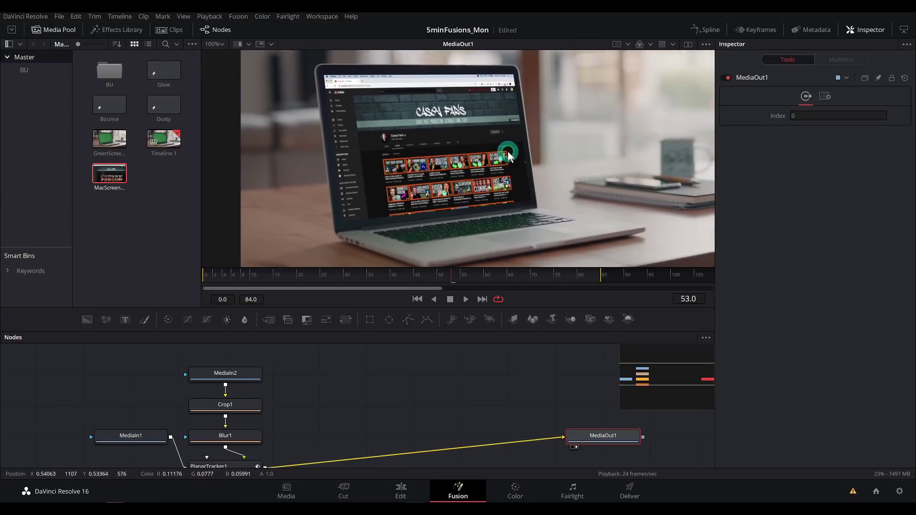
# Compare the screenshot's dark and bright areas with the laptop and the background, both overall and close up
pyautogui.click(519, 160)
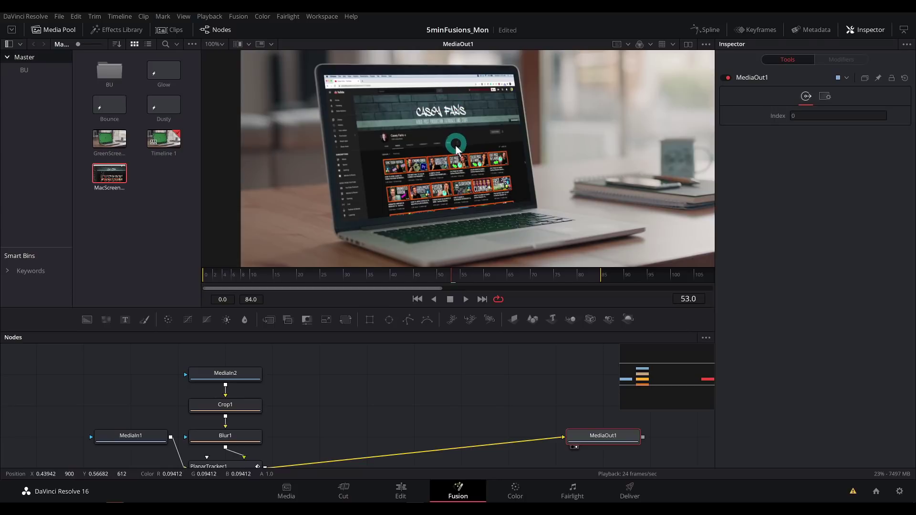
pyautogui.moveTo(457, 150)
pyautogui.mouseDown()
pyautogui.moveTo(482, 130)
pyautogui.moveTo(497, 81)
pyautogui.mouseUp()
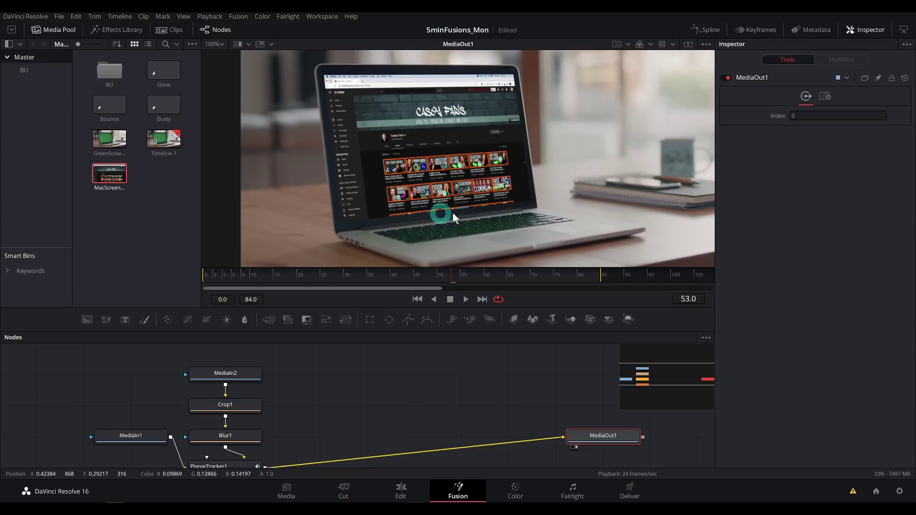
pyautogui.moveTo(559, 162); pyautogui.dragTo(569, 194)
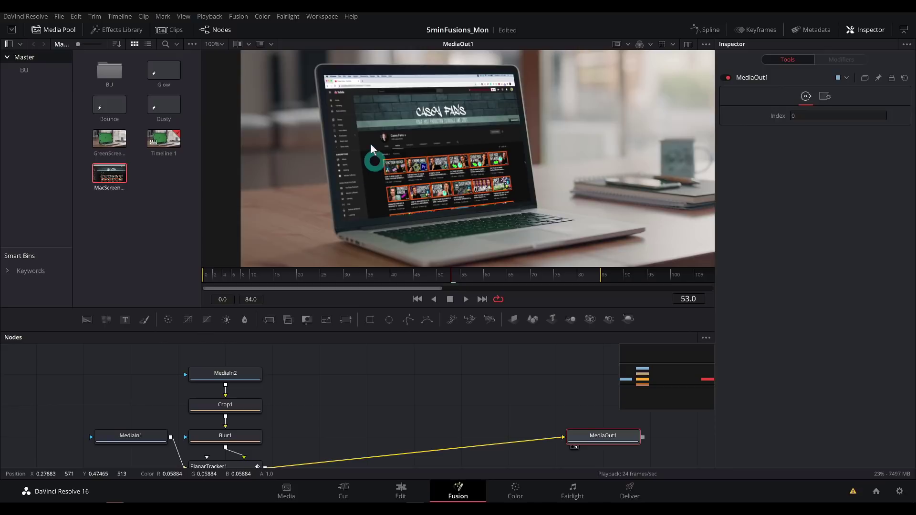
pyautogui.moveTo(512, 189); pyautogui.dragTo(461, 196)
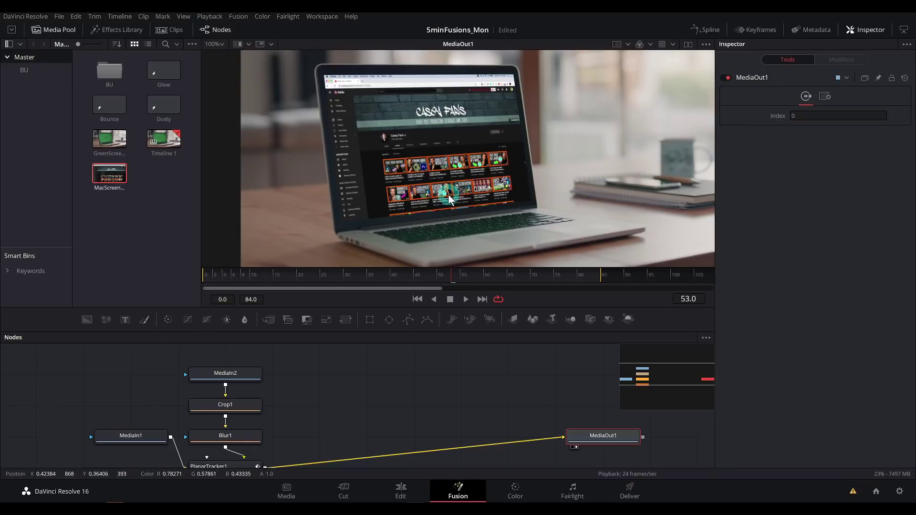
pyautogui.click(375, 162)
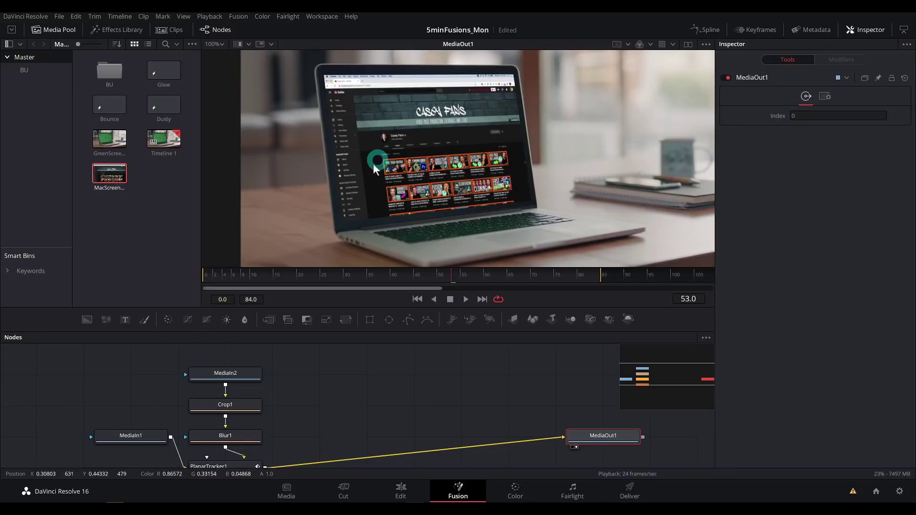
pyautogui.scroll(5, 373, 179)
pyautogui.scroll(-5, 388, 172)
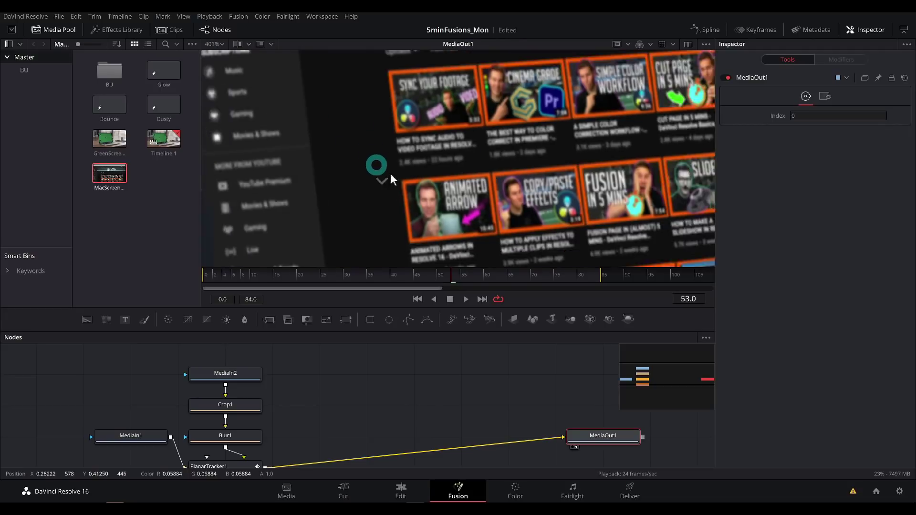
pyautogui.moveTo(465, 192); pyautogui.dragTo(444, 175)
pyautogui.moveTo(515, 102); pyautogui.dragTo(504, 150)
pyautogui.click(441, 180)
pyautogui.click(343, 107)
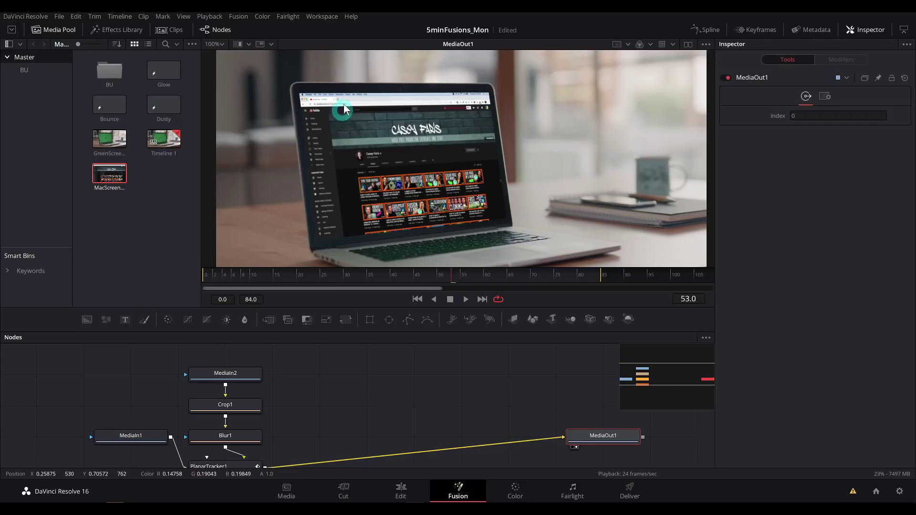
pyautogui.click(562, 166)
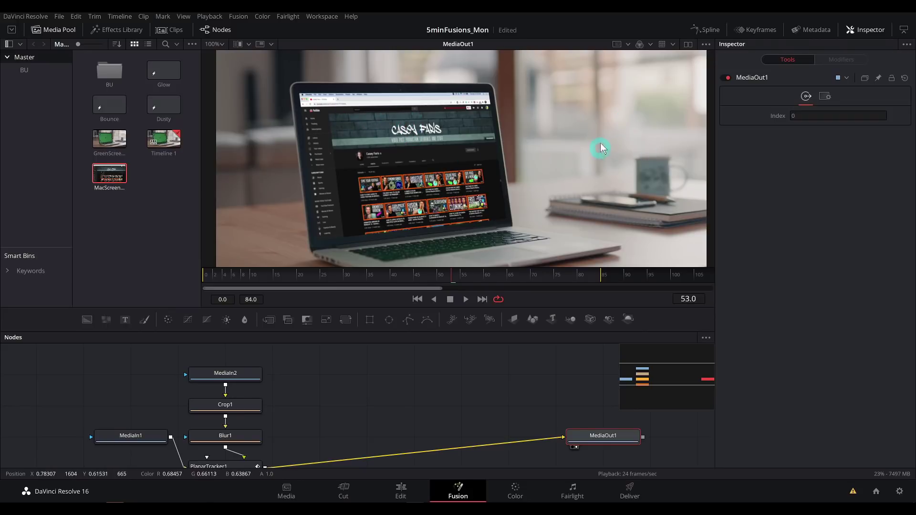
pyautogui.scroll(6, 313, 97)
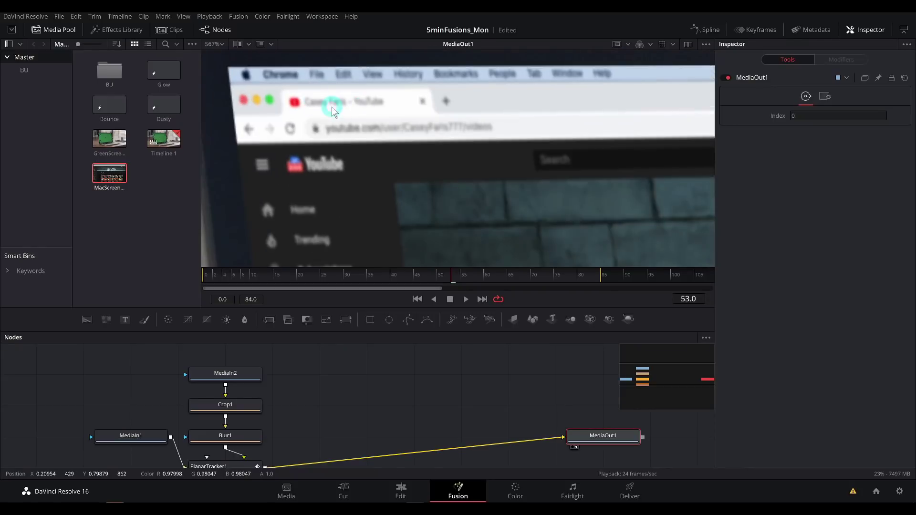
pyautogui.scroll(-7, 503, 155)
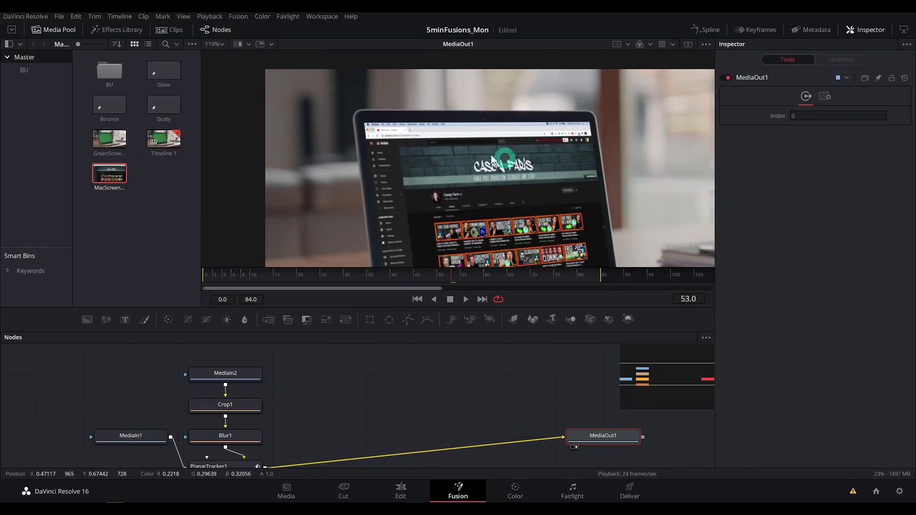
pyautogui.scroll(2, 503, 154)
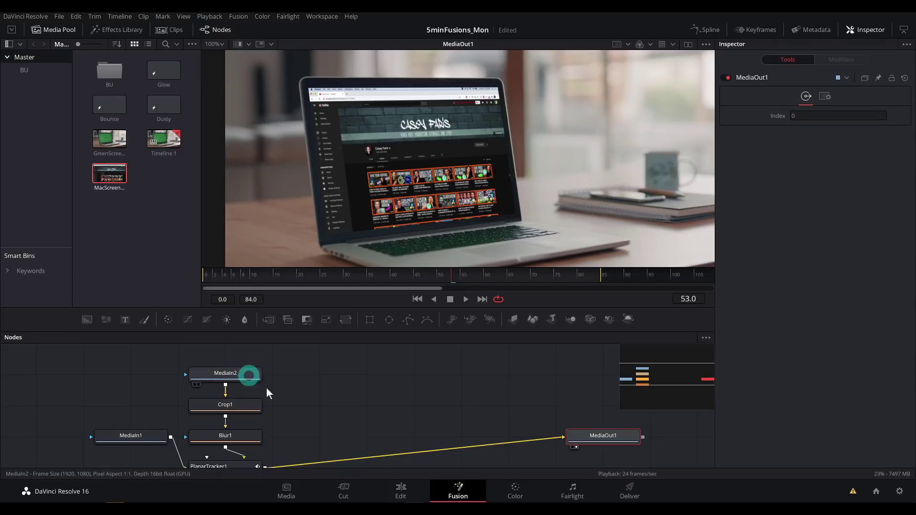
# Move MediaIn2 farther from the Crop node and insert a Color Corrector on the connection between them
pyautogui.click(250, 375)
pyautogui.moveTo(327, 368); pyautogui.dragTo(378, 392)
pyautogui.moveTo(315, 410); pyautogui.dragTo(308, 375)
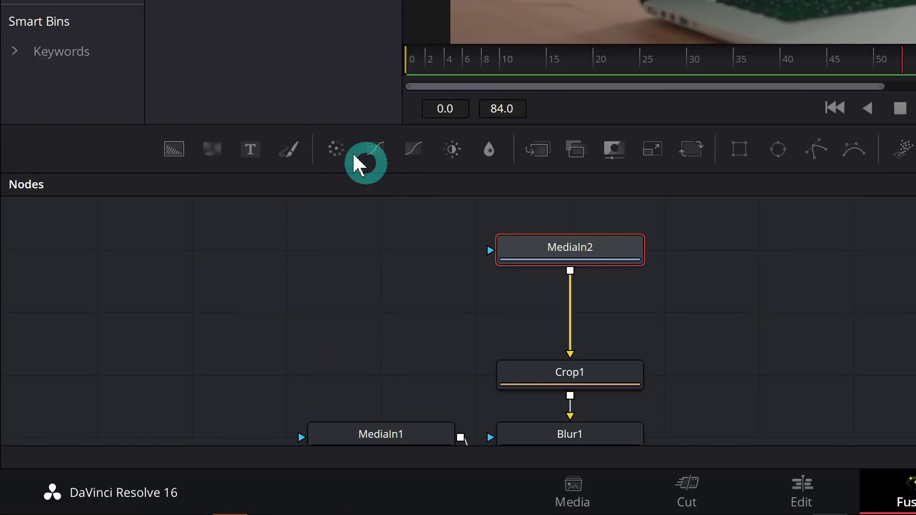
pyautogui.moveTo(339, 150); pyautogui.dragTo(572, 341)
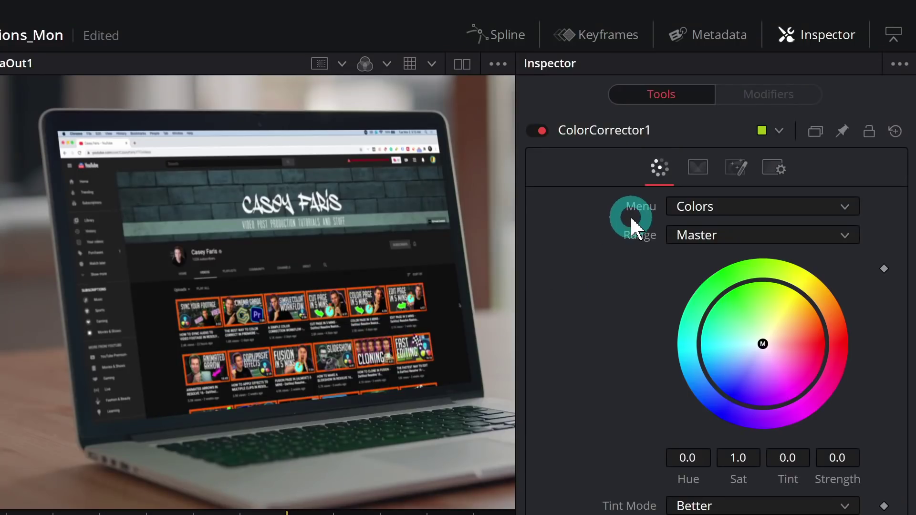
# Enable Pre-Divide / Post-Multiply in the options of ColorCorrector1
pyautogui.click(892, 32)
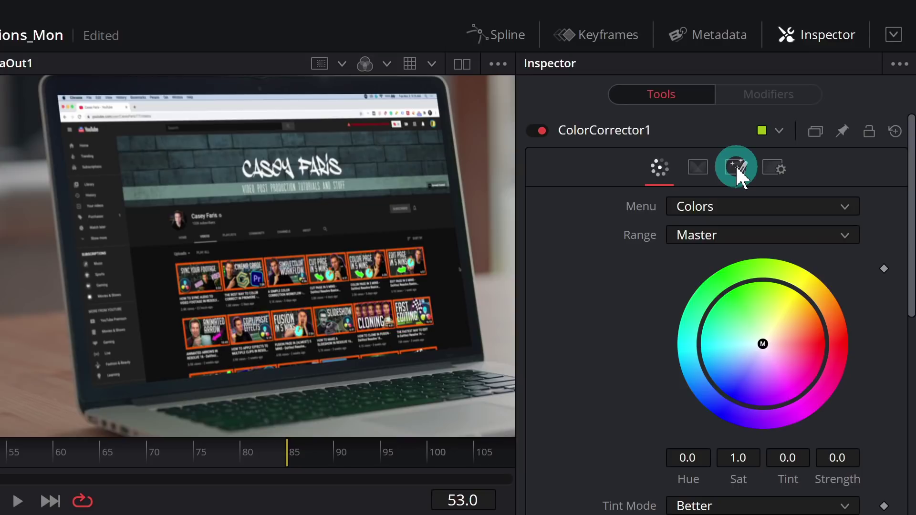
pyautogui.click(736, 168)
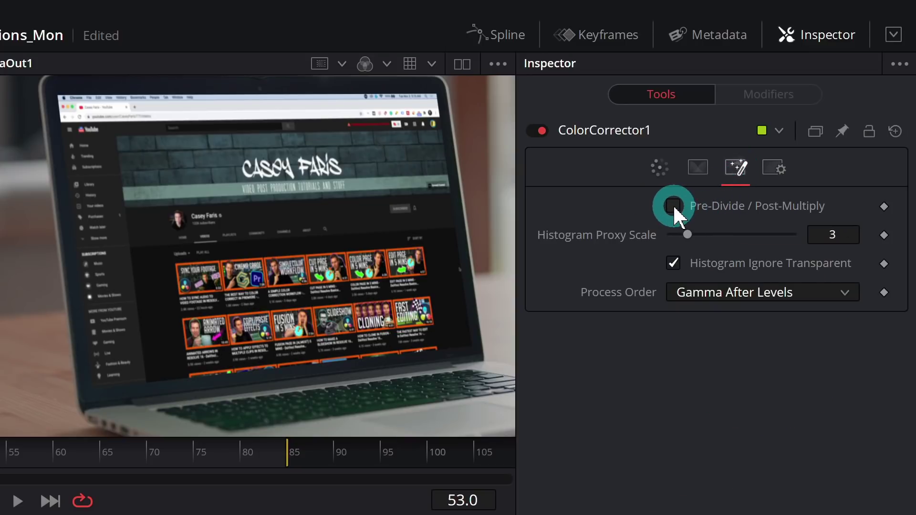
pyautogui.click(672, 205)
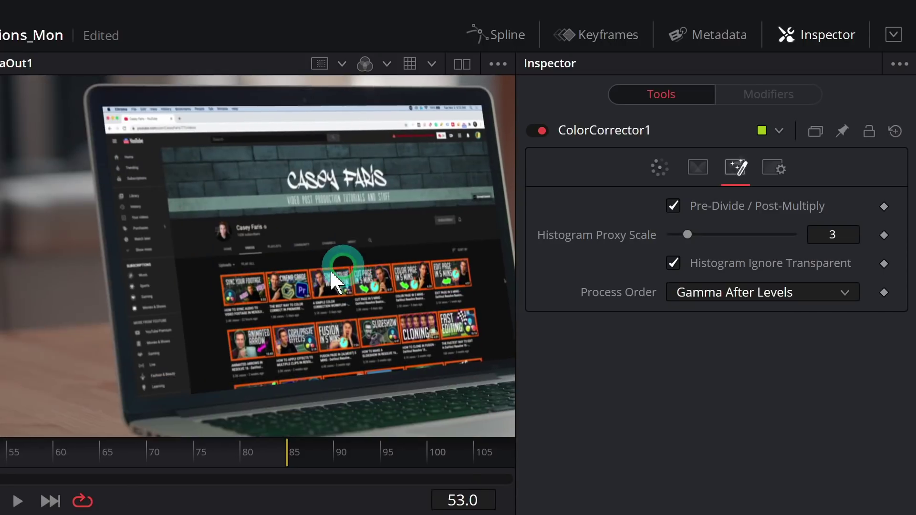
# Try a higher Lift in ColorCorrector1's color controls, then reset Lift to its default
pyautogui.click(660, 168)
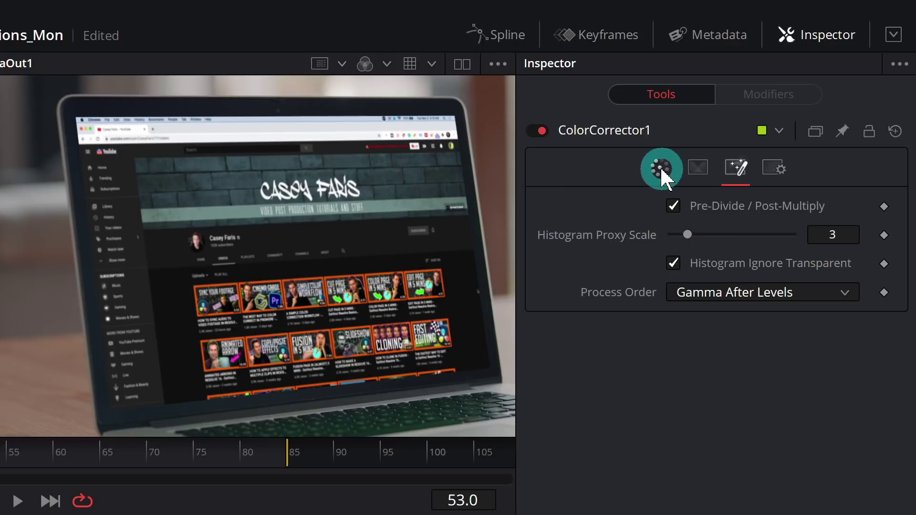
pyautogui.scroll(-6, 588, 283)
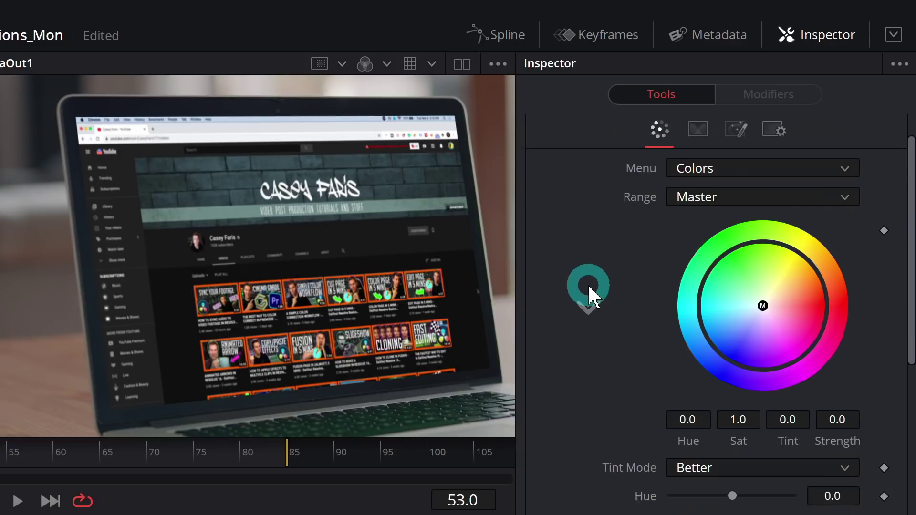
pyautogui.scroll(-2, 588, 287)
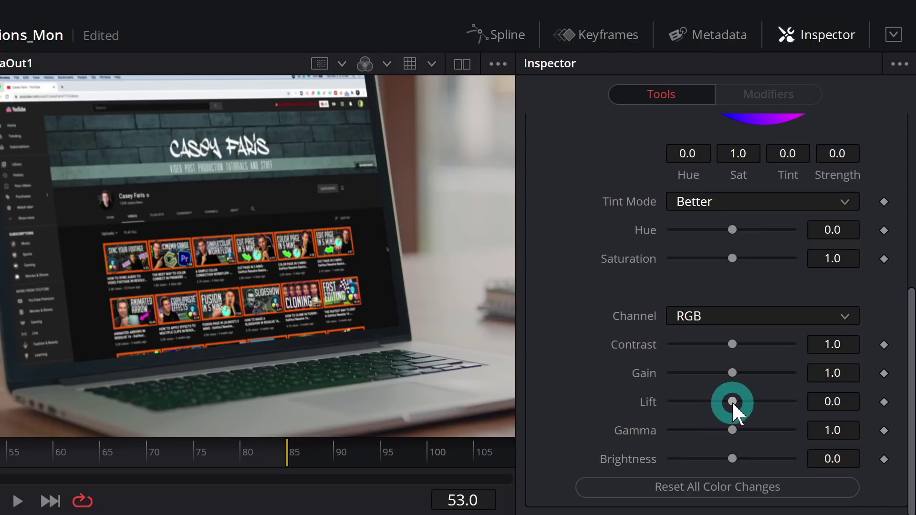
pyautogui.moveTo(732, 400); pyautogui.dragTo(743, 398)
pyautogui.doubleClick(648, 402)
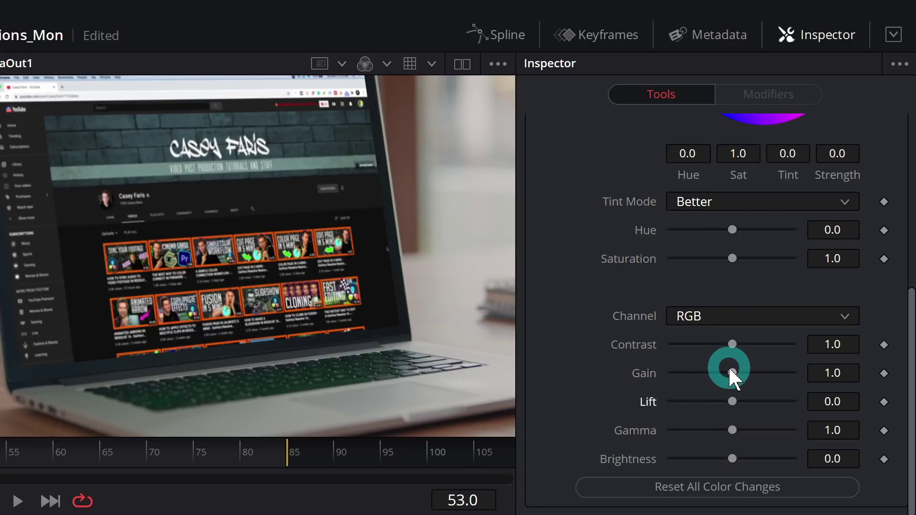
# Try a Gain of 1.51 on the screenshot, then reset Gain to its default
pyautogui.moveTo(731, 371); pyautogui.dragTo(740, 372)
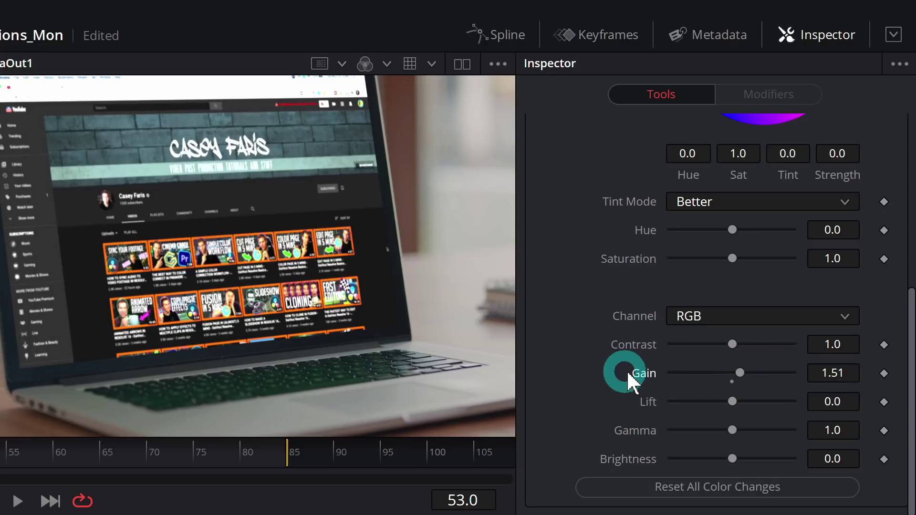
pyautogui.doubleClick(638, 375)
pyautogui.doubleClick(648, 396)
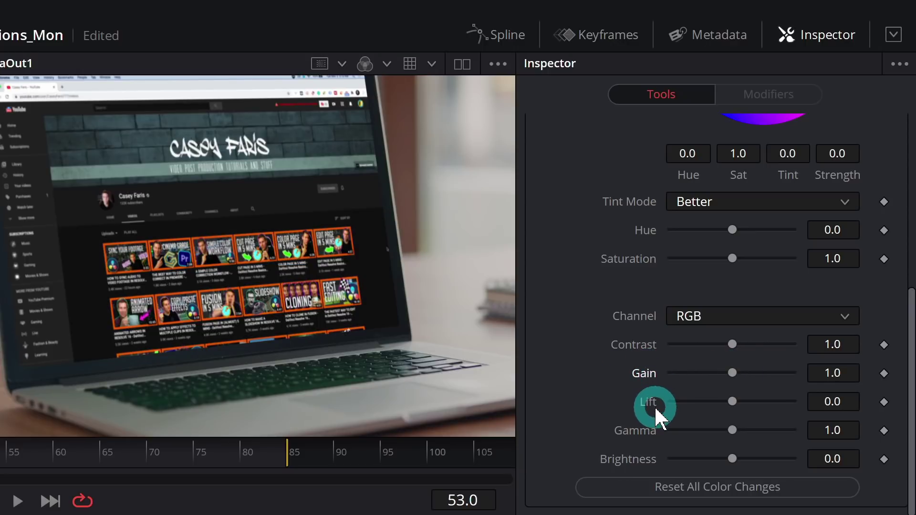
# Compare the screenshot's blacks with the laptop's dark bezel and base edge, both close up and at normal size
pyautogui.moveTo(401, 361); pyautogui.dragTo(242, 365)
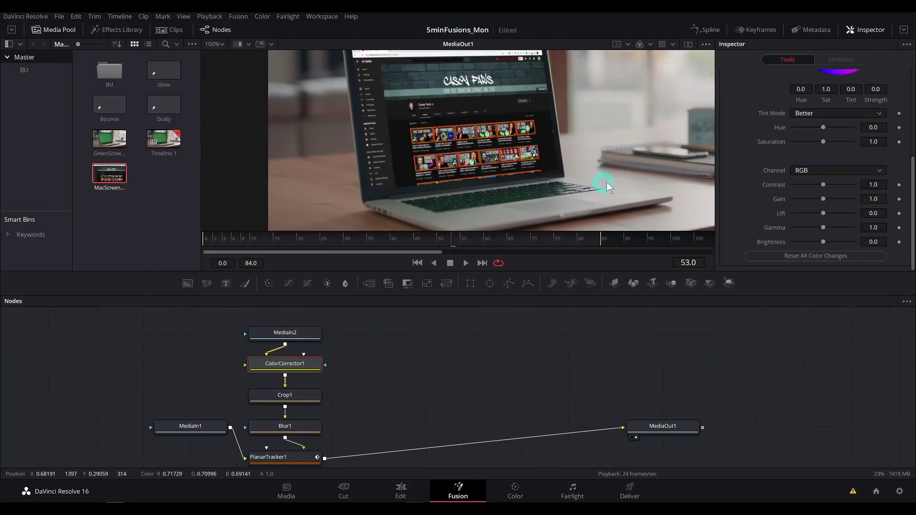
pyautogui.moveTo(605, 193); pyautogui.dragTo(535, 179)
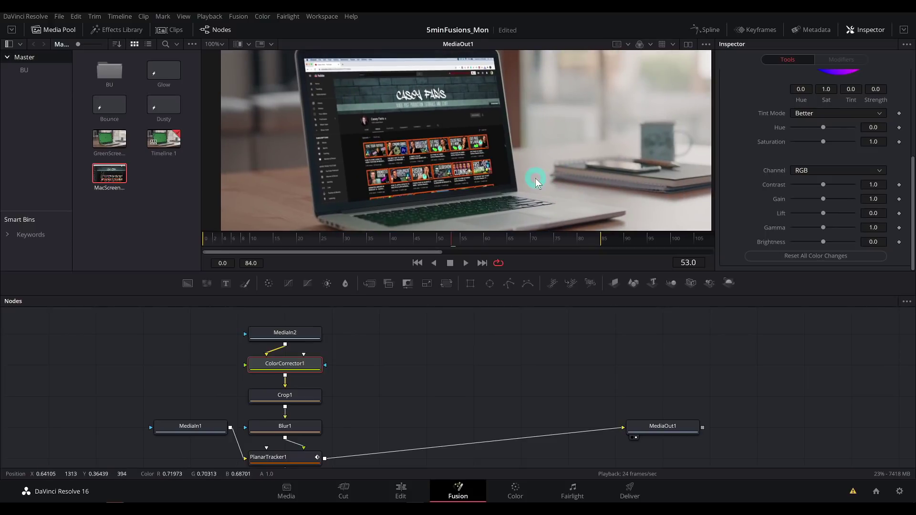
pyautogui.rightClick(774, 210)
pyautogui.moveTo(567, 217); pyautogui.dragTo(564, 167)
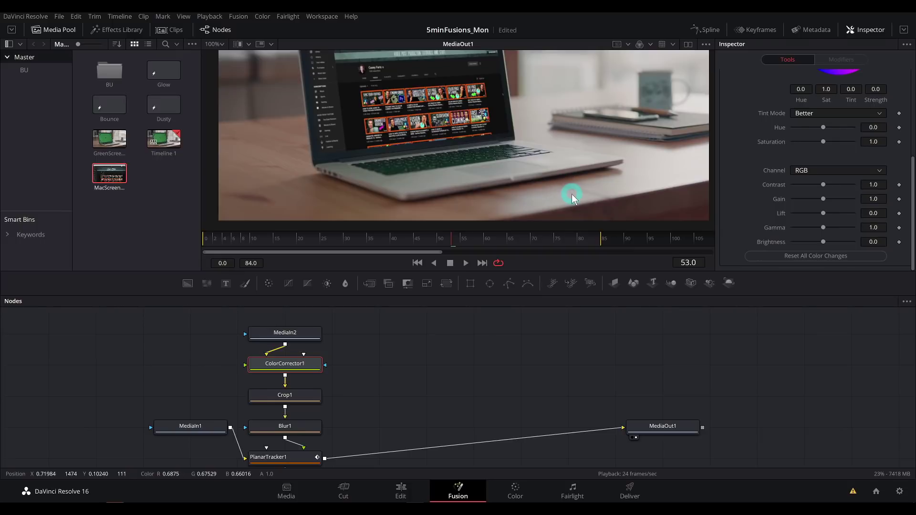
pyautogui.scroll(10, 572, 193)
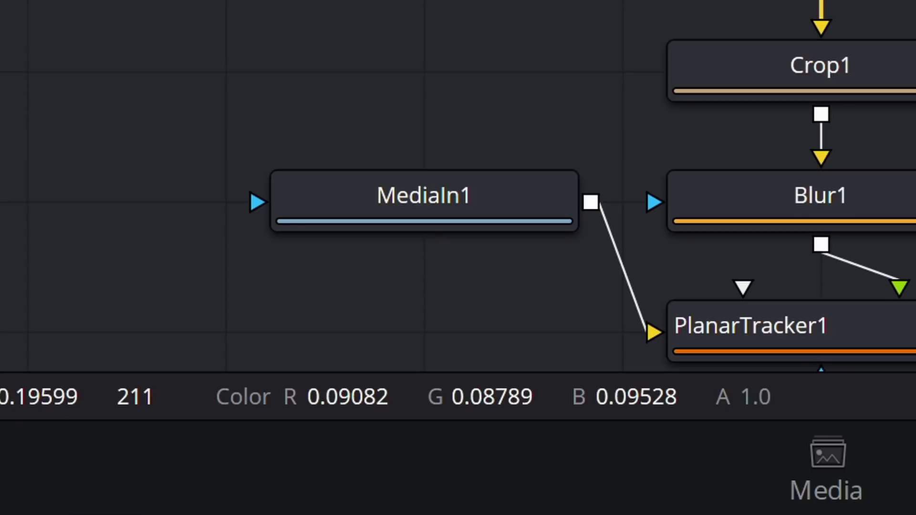
pyautogui.scroll(-5, 444, 119)
pyautogui.moveTo(444, 119); pyautogui.dragTo(472, 143)
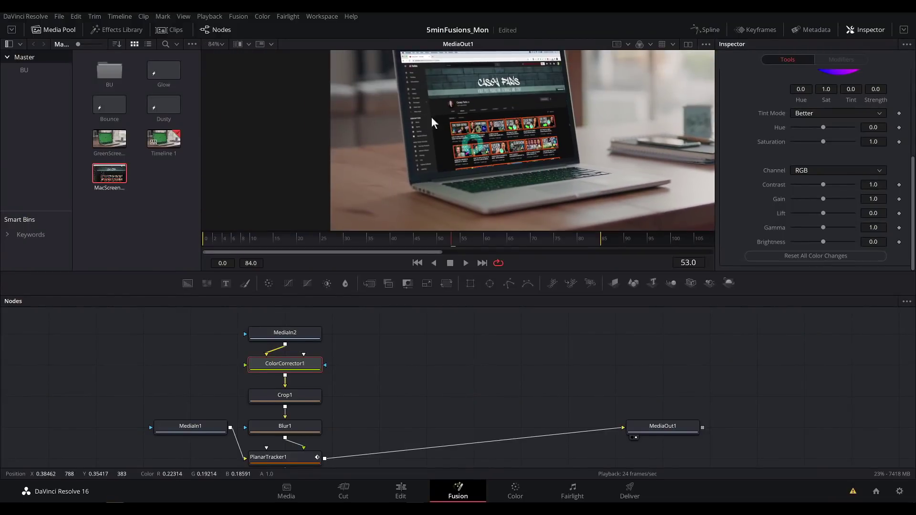
pyautogui.scroll(5, 497, 181)
pyautogui.moveTo(496, 182); pyautogui.dragTo(555, 102)
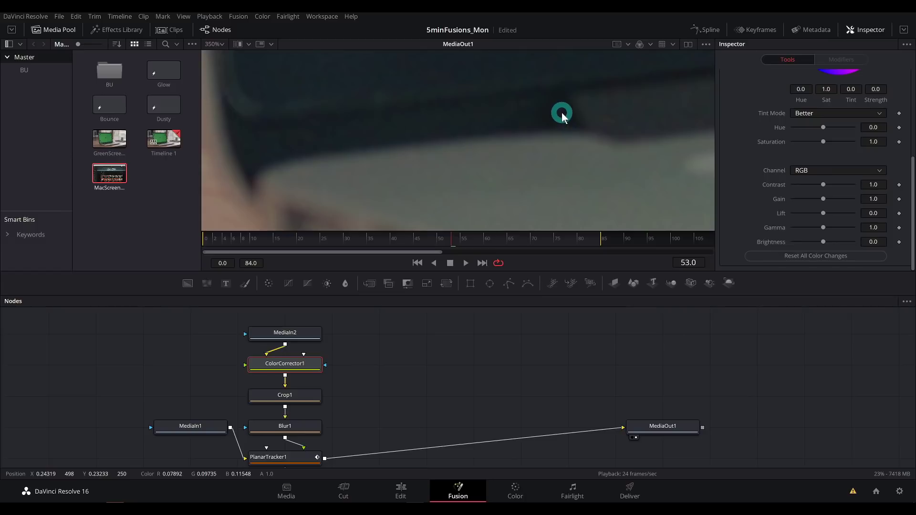
pyautogui.scroll(-6, 561, 118)
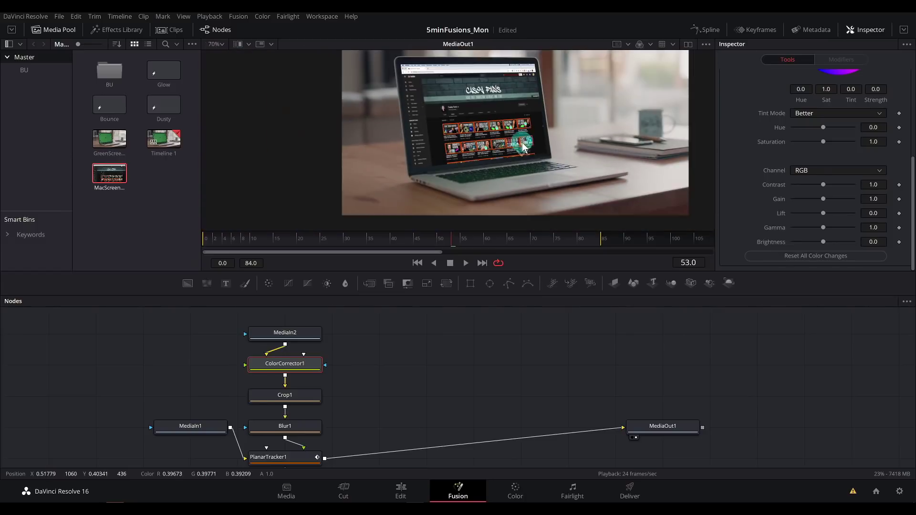
pyautogui.scroll(8, 432, 175)
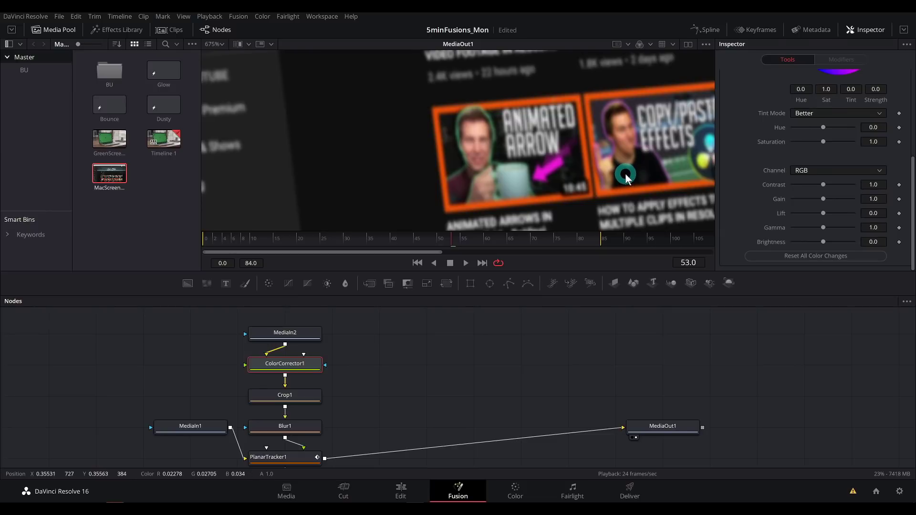
pyautogui.hotkey('ctrl', '1')
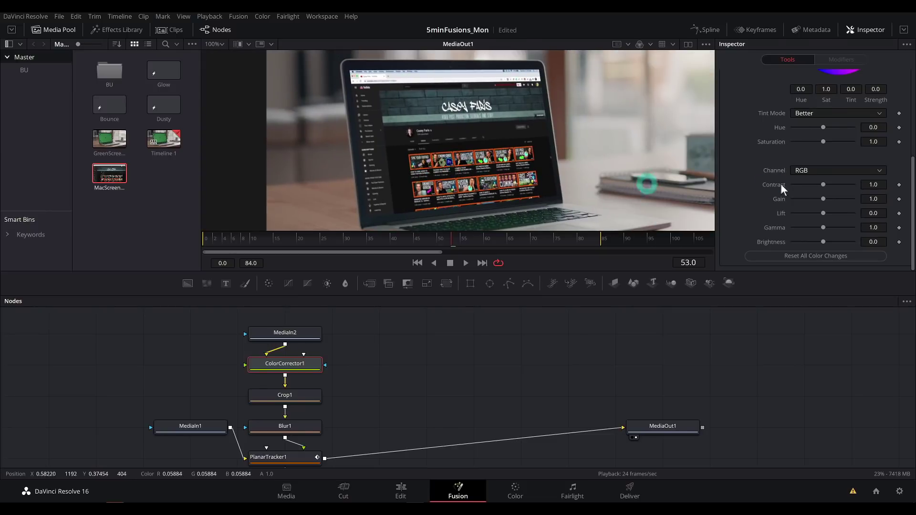
# Set ColorCorrector1's Lift to 0.07 and check the screenshot's blacks against the laptop
pyautogui.doubleClick(882, 216)
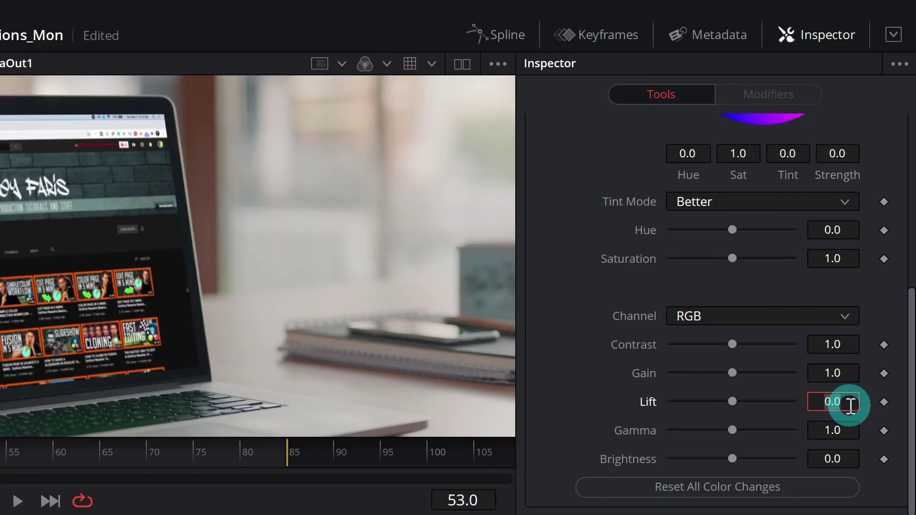
pyautogui.write('0.07')
pyautogui.press('Tab')
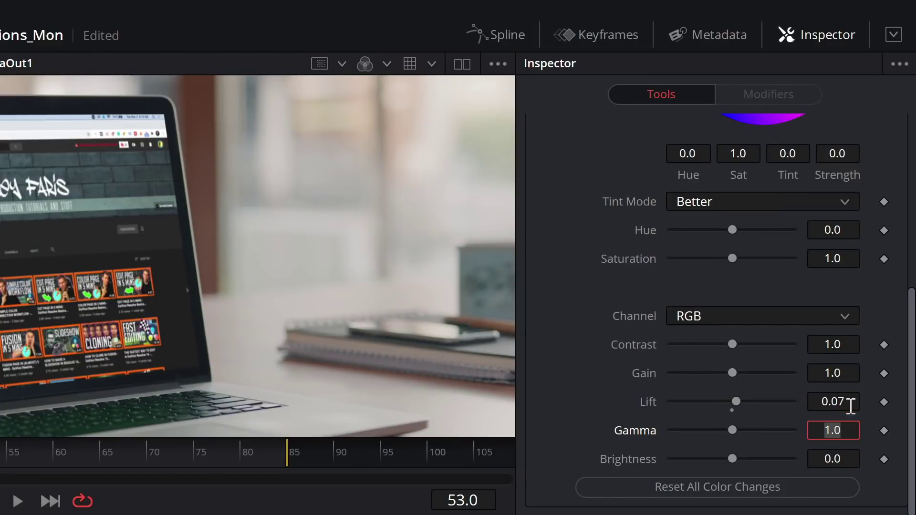
pyautogui.moveTo(51, 333); pyautogui.dragTo(294, 316)
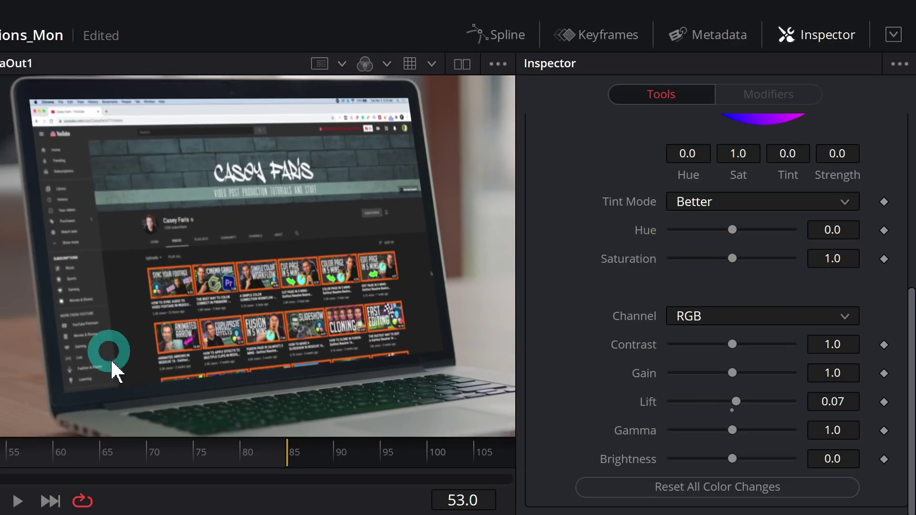
pyautogui.moveTo(333, 273); pyautogui.dragTo(77, 359)
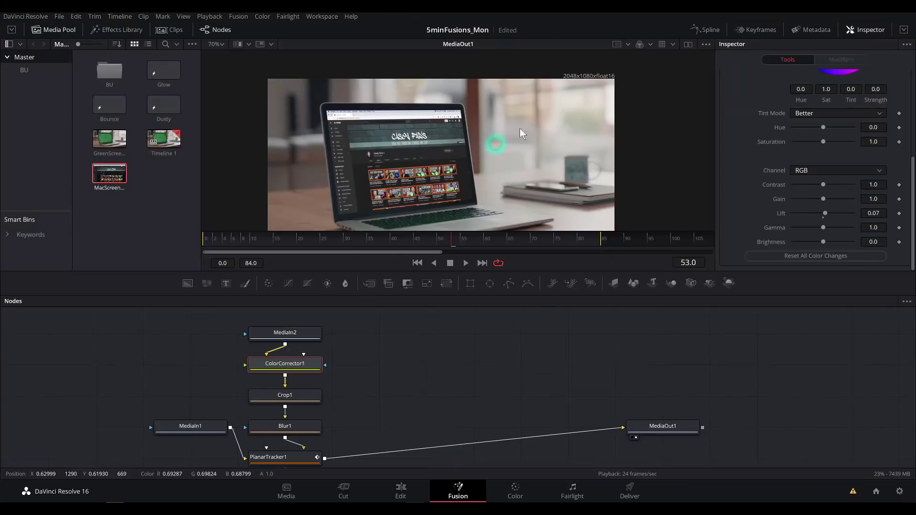
# Set ColorCorrector1's Gain to 0.85 and compare the screenshot's whites with the bright background
pyautogui.scroll(-2, 520, 128)
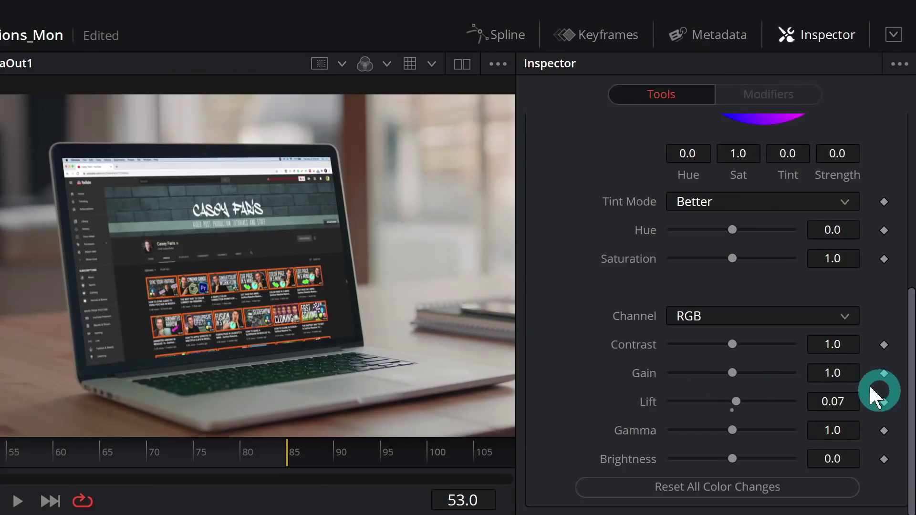
pyautogui.click(873, 198)
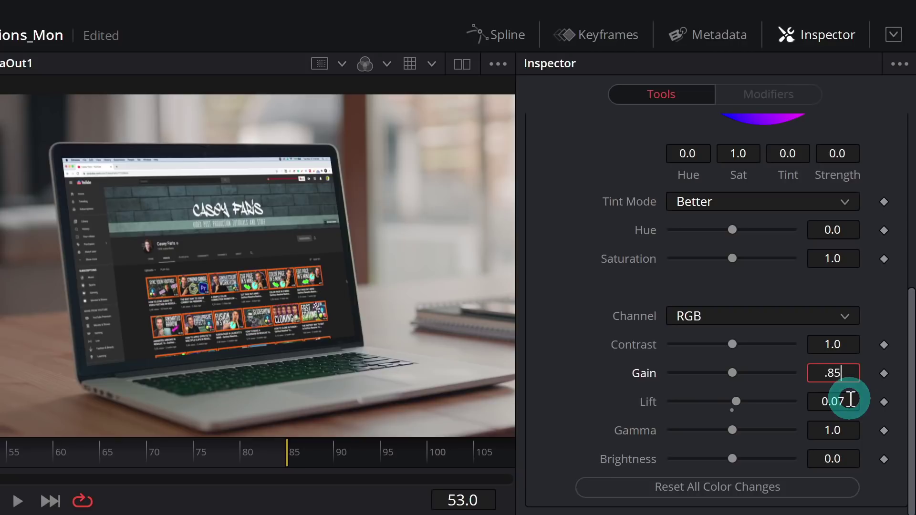
pyautogui.press('Return')
pyautogui.scroll(1, 117, 169)
pyautogui.scroll(-1, 117, 172)
pyautogui.scroll(4, 112, 171)
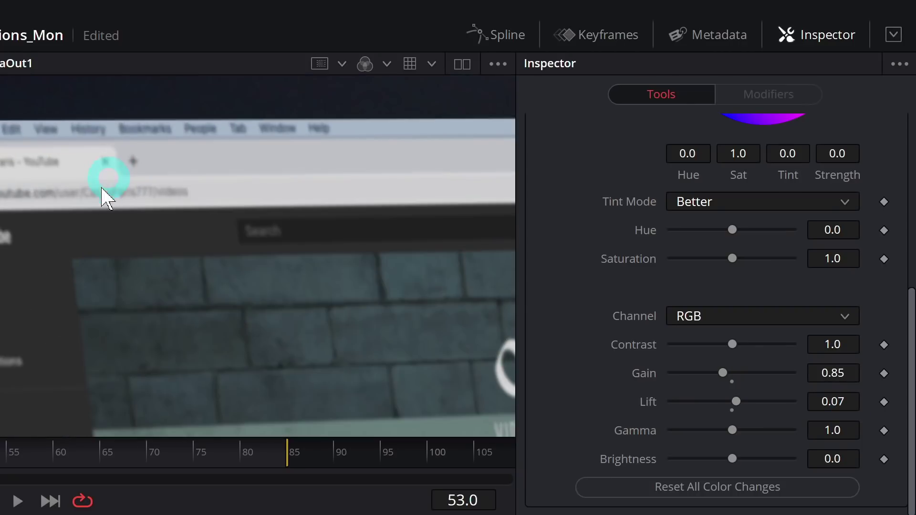
pyautogui.scroll(-4, 153, 243)
pyautogui.moveTo(267, 271); pyautogui.dragTo(206, 267)
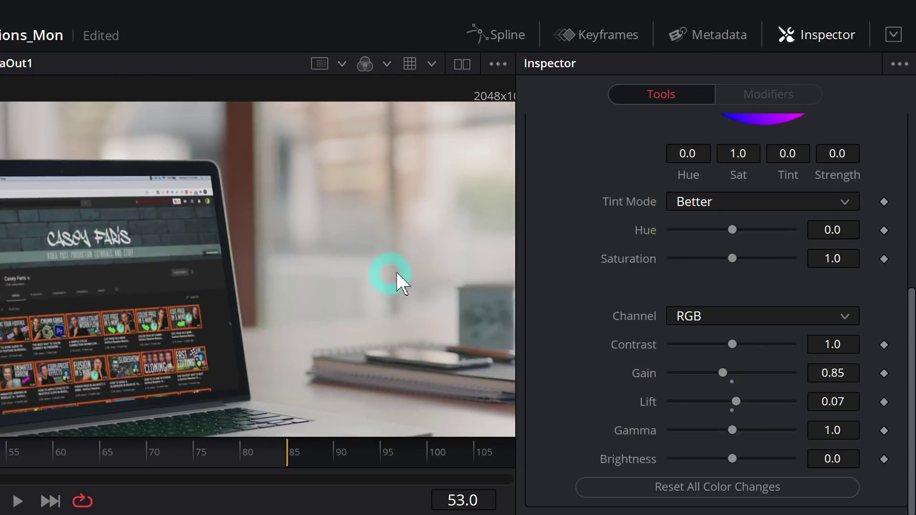
pyautogui.moveTo(385, 284); pyautogui.dragTo(247, 267)
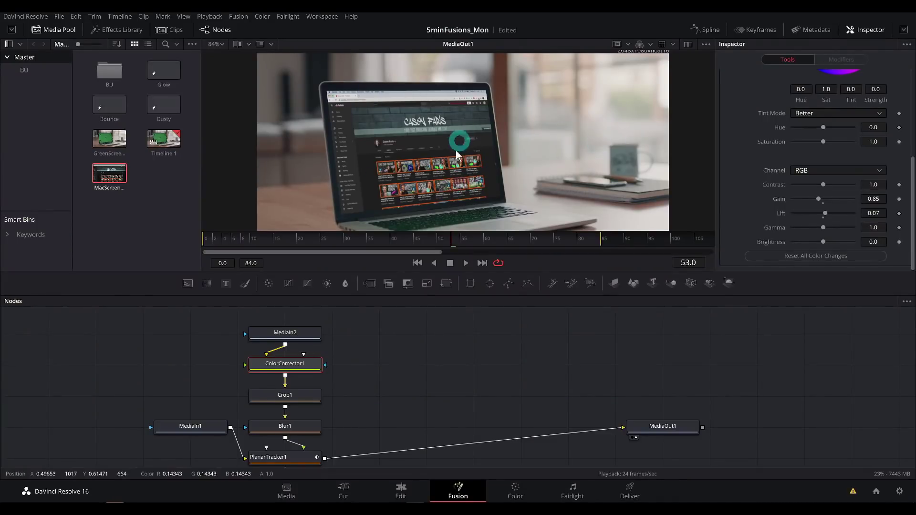
pyautogui.moveTo(553, 148); pyautogui.dragTo(598, 127)
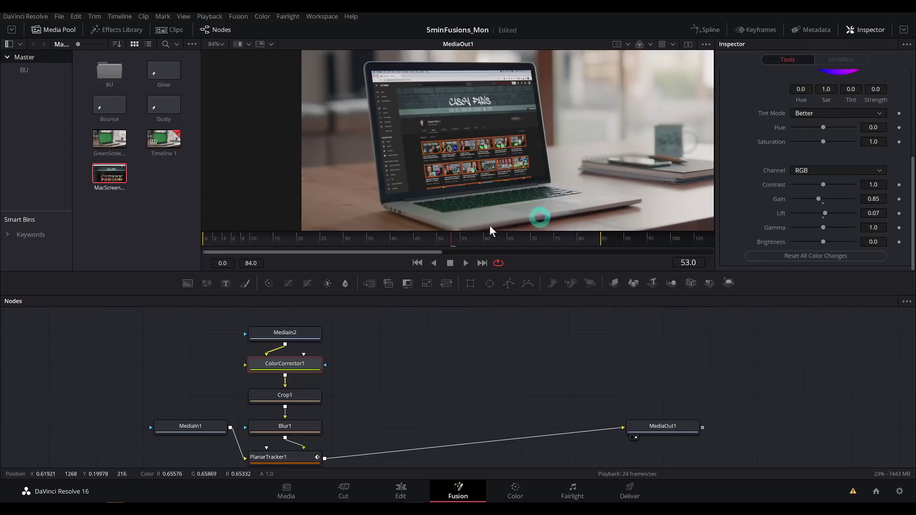
# Play the composite from frame 14 and examine the green reflection on the laptop's keyboard up close
pyautogui.moveTo(403, 239); pyautogui.dragTo(269, 241)
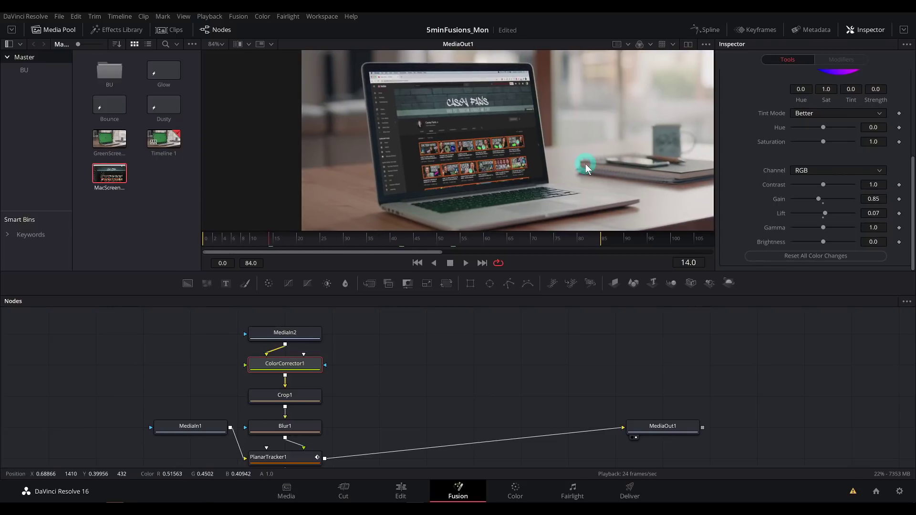
pyautogui.press('space')
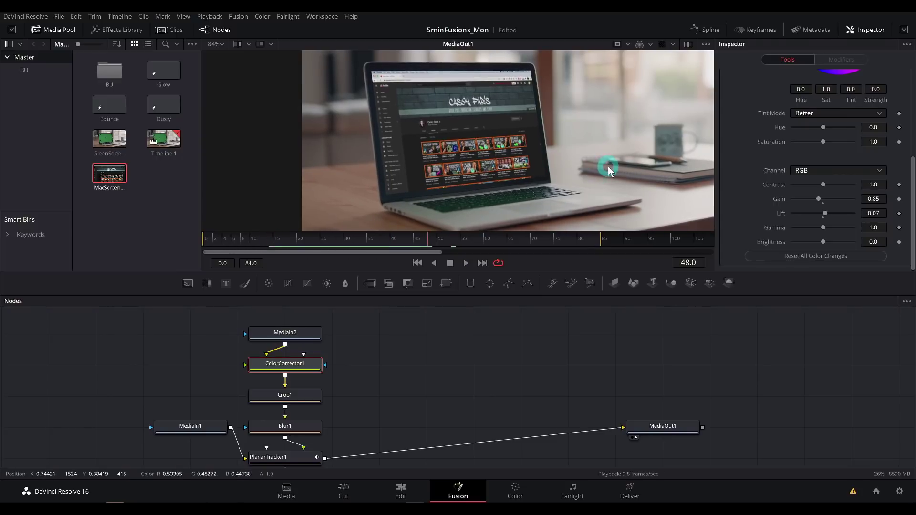
pyautogui.moveTo(607, 166); pyautogui.dragTo(556, 176)
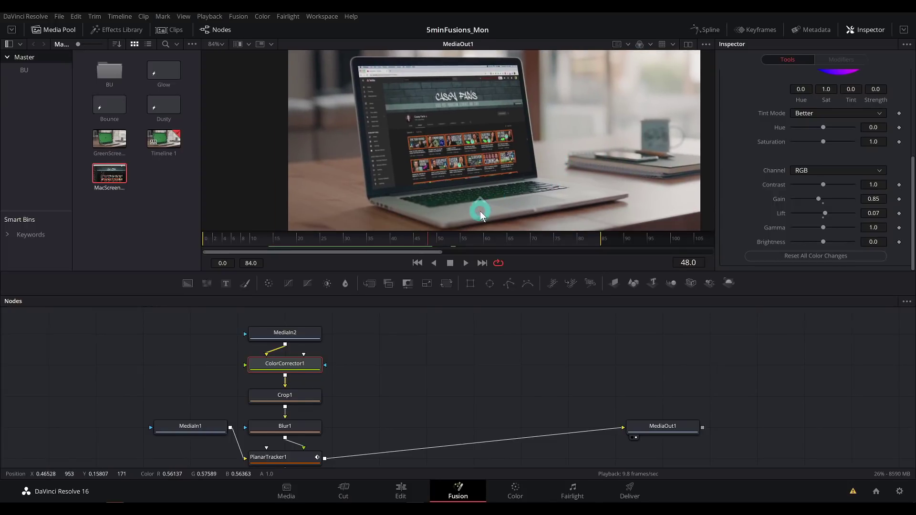
pyautogui.scroll(5, 479, 211)
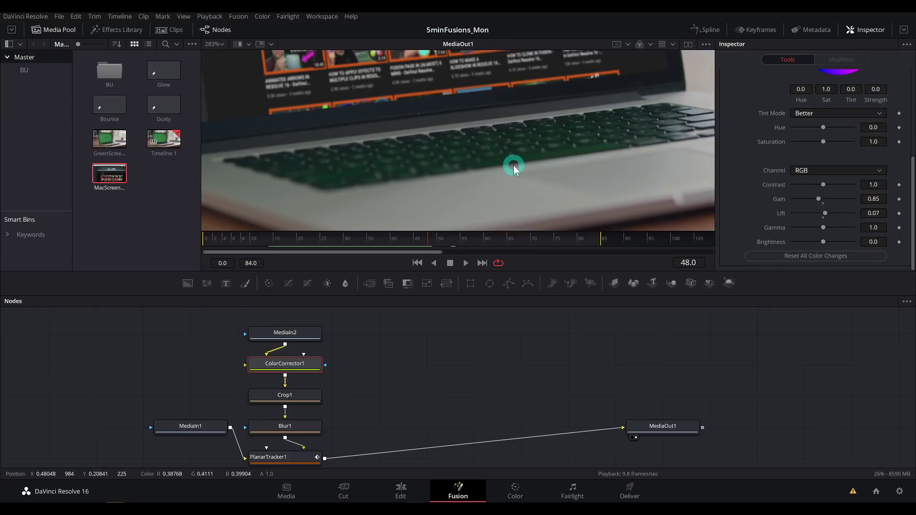
pyautogui.scroll(-3, 490, 174)
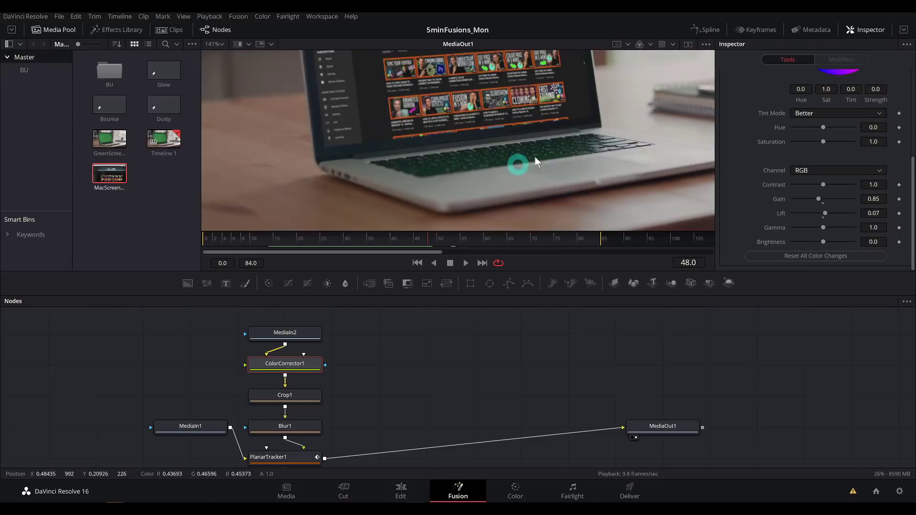
pyautogui.scroll(-2, 512, 191)
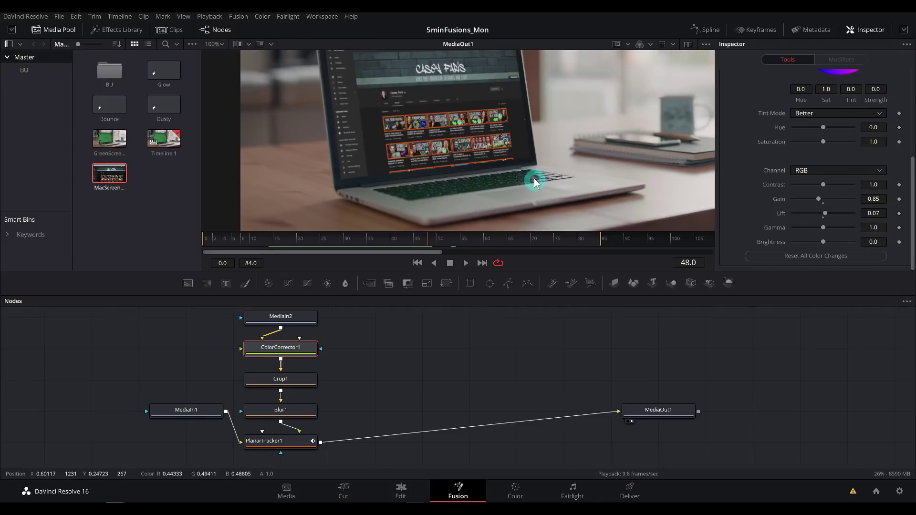
pyautogui.moveTo(513, 145); pyautogui.dragTo(518, 159)
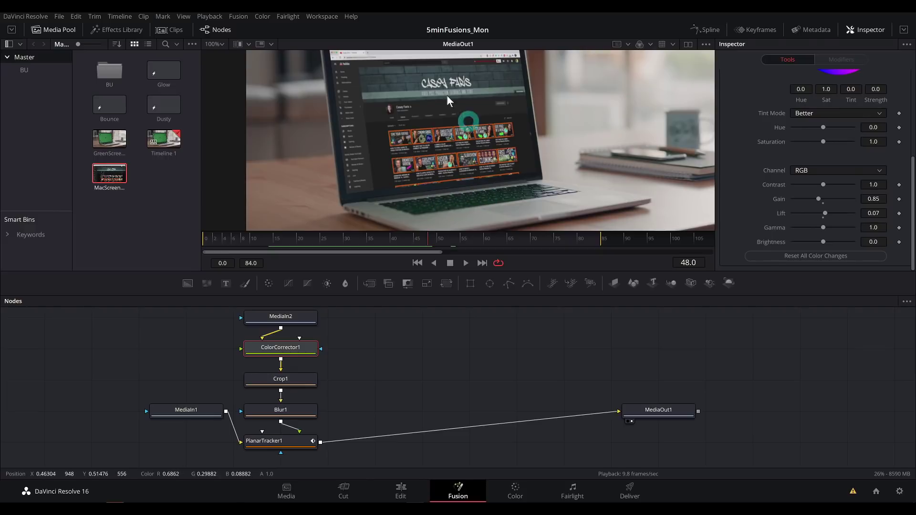
# Switch PlanarTracker1's Operation Mode to Track, create a Planar Transform from it, and place the new node in open space beside ColorCorrector1
pyautogui.scroll(-2, 472, 147)
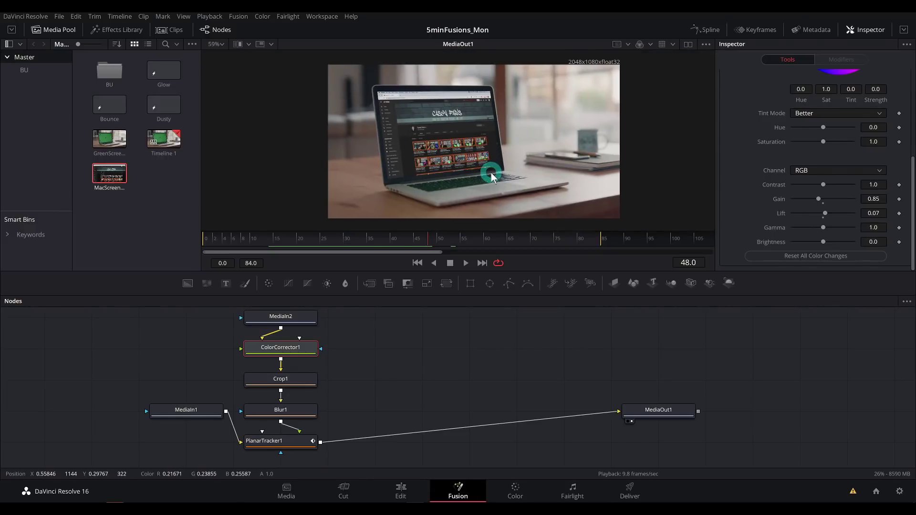
pyautogui.click(280, 443)
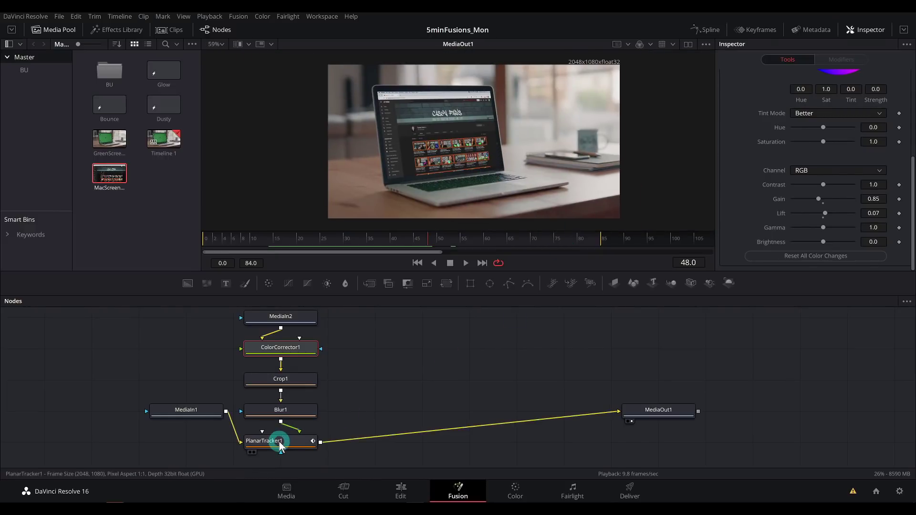
pyautogui.click(279, 444)
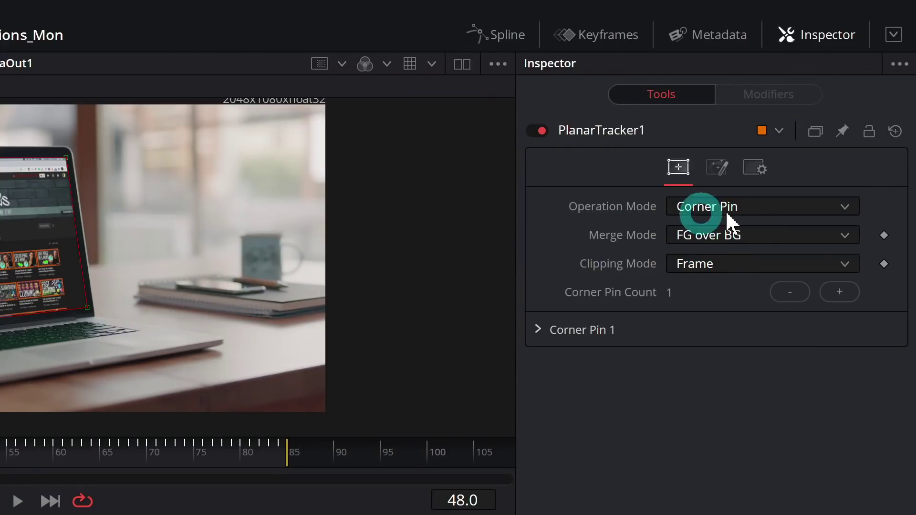
pyautogui.click(710, 210)
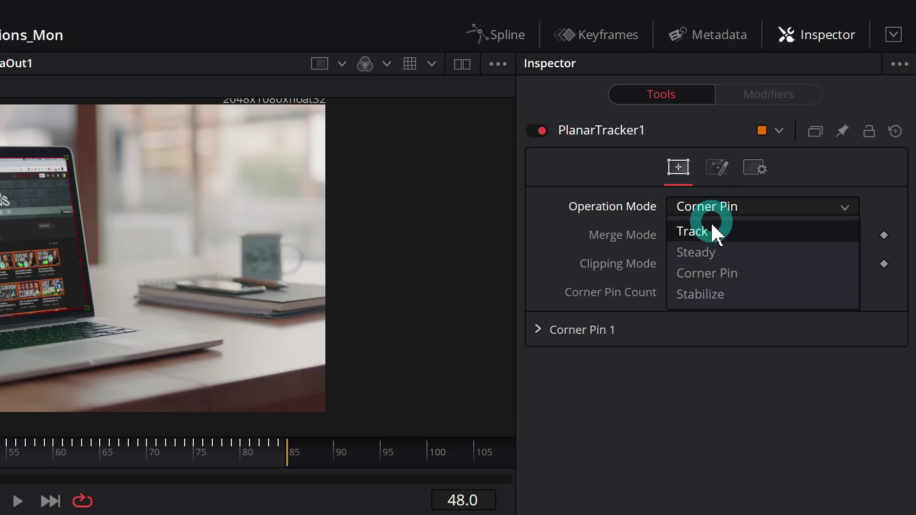
pyautogui.click(712, 230)
pyautogui.scroll(-1, 610, 275)
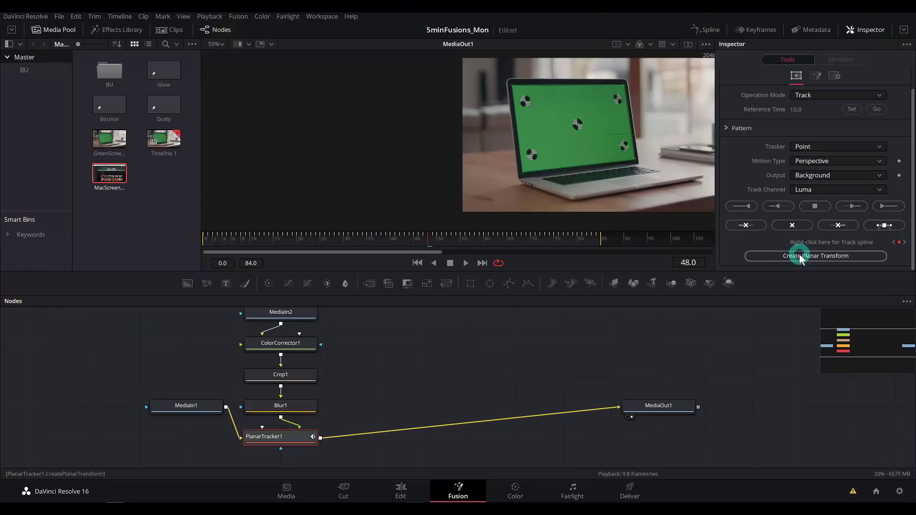
pyautogui.click(685, 487)
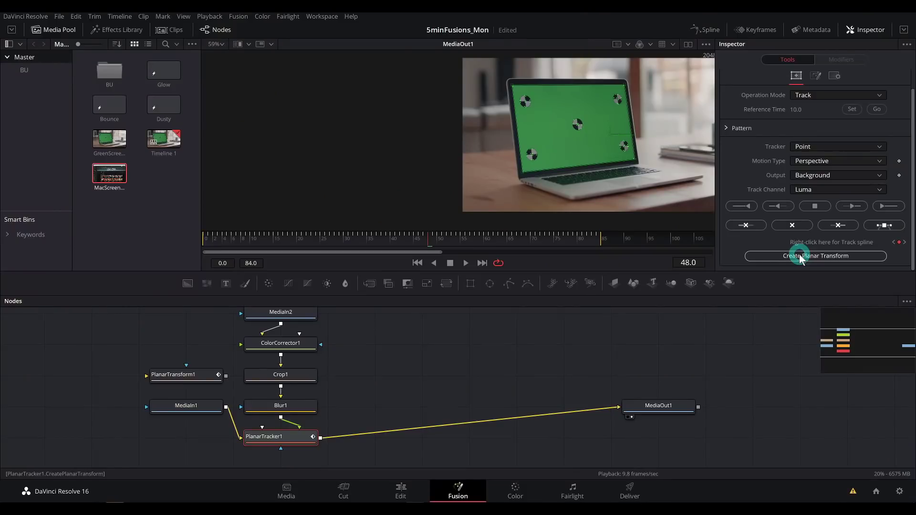
pyautogui.moveTo(187, 380); pyautogui.dragTo(422, 352)
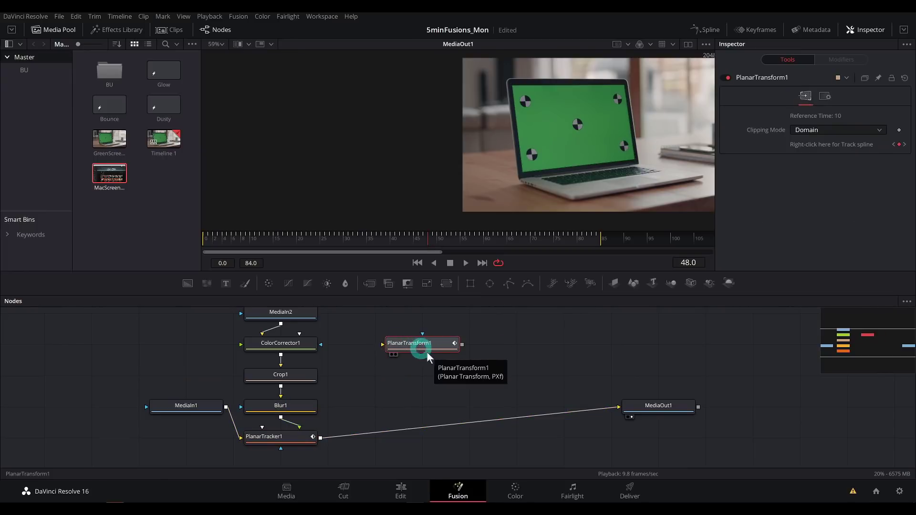
# Return PlanarTracker1's Operation Mode to Corner Pin
pyautogui.click(292, 439)
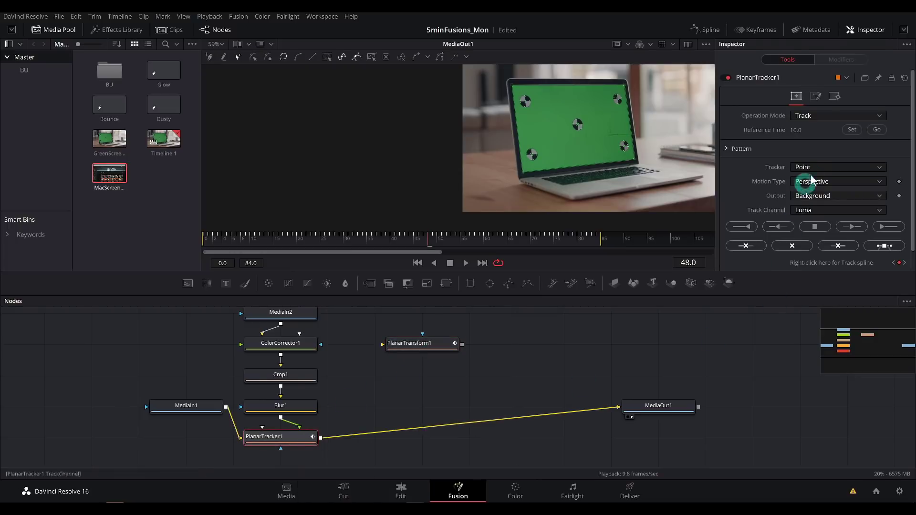
pyautogui.click(818, 119)
pyautogui.click(818, 146)
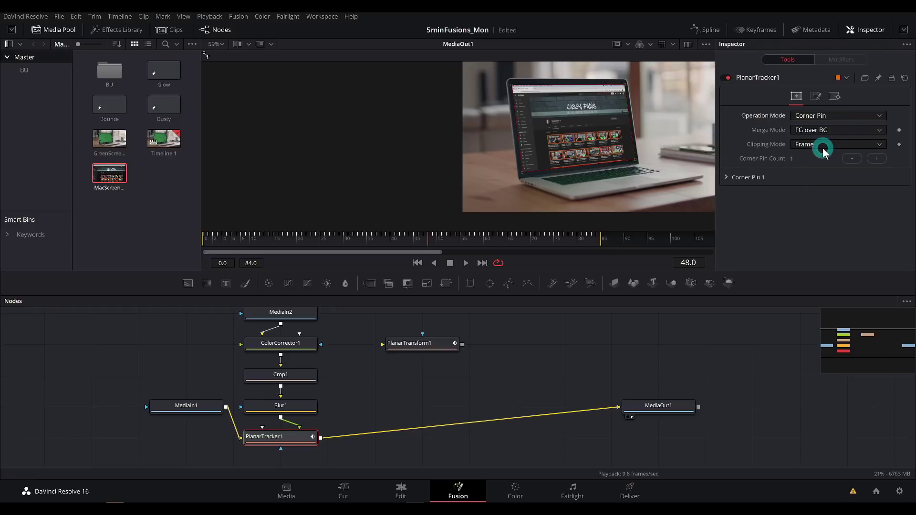
# Line up MediaOut1 with PlanarTracker1 and move PlanarTransform1 into the open space above the connection between them
pyautogui.click(610, 169)
pyautogui.moveTo(659, 406); pyautogui.dragTo(659, 438)
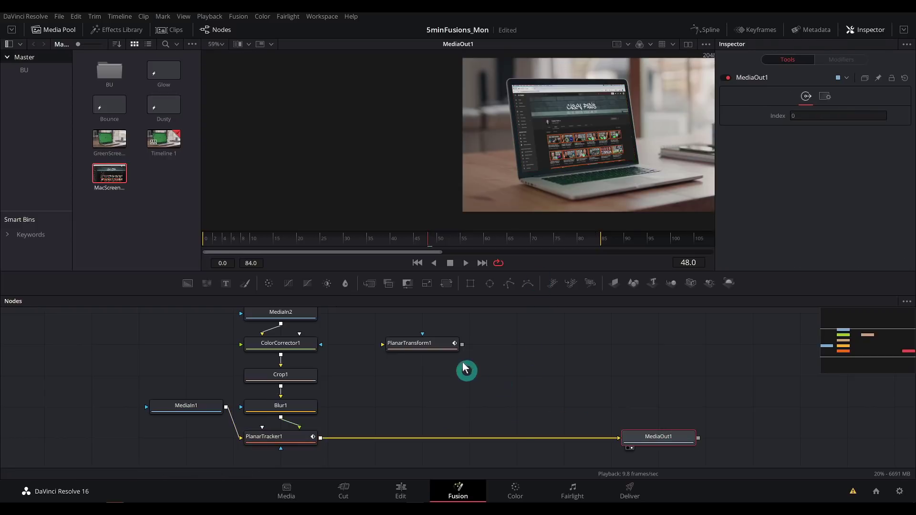
pyautogui.moveTo(453, 377); pyautogui.dragTo(462, 385)
pyautogui.click(559, 130)
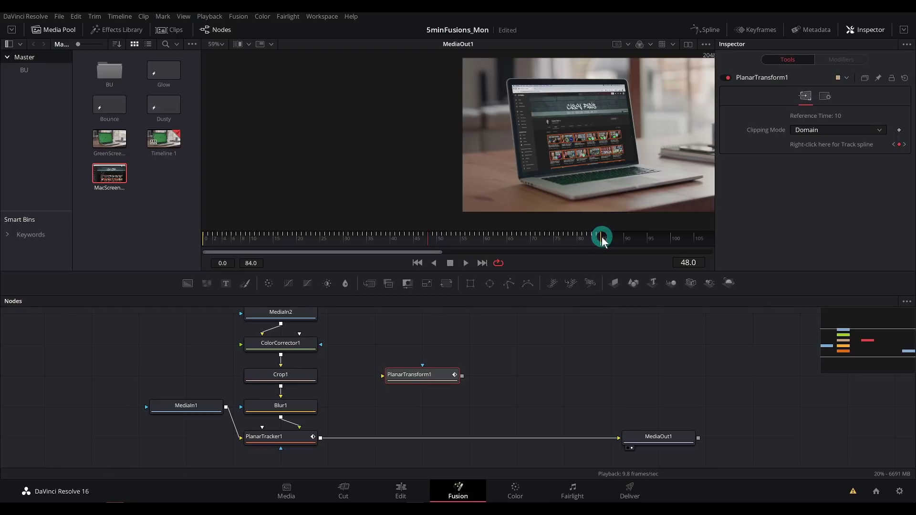
pyautogui.moveTo(425, 383); pyautogui.dragTo(516, 381)
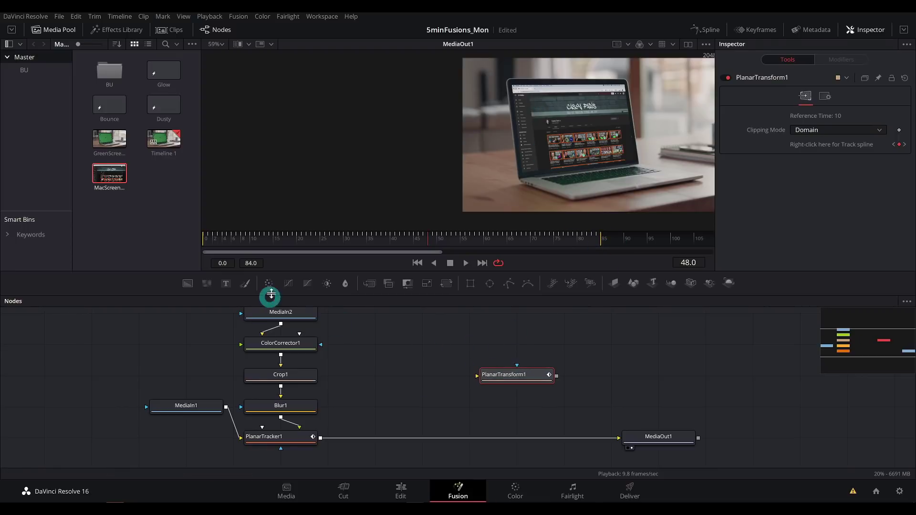
# Add a second Color Corrector node and place it below PlanarTracker1
pyautogui.moveTo(271, 287); pyautogui.dragTo(408, 388)
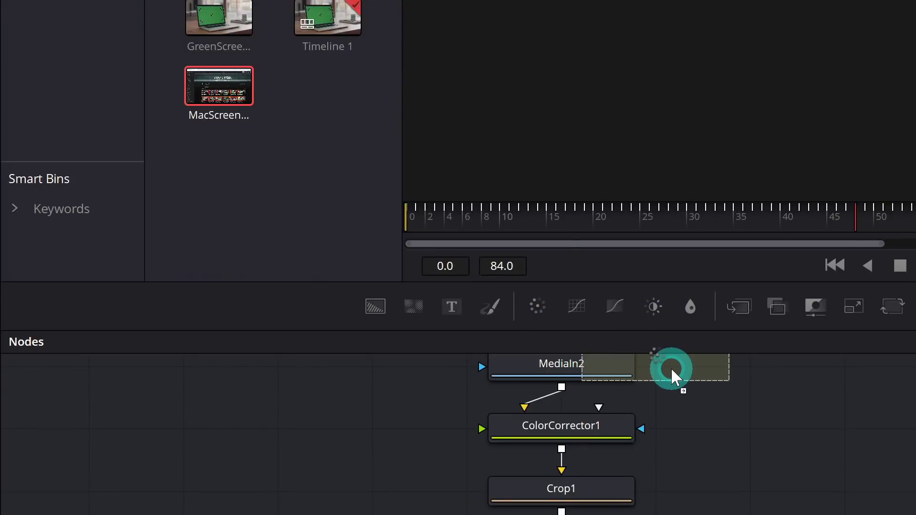
pyautogui.moveTo(359, 286); pyautogui.dragTo(359, 346)
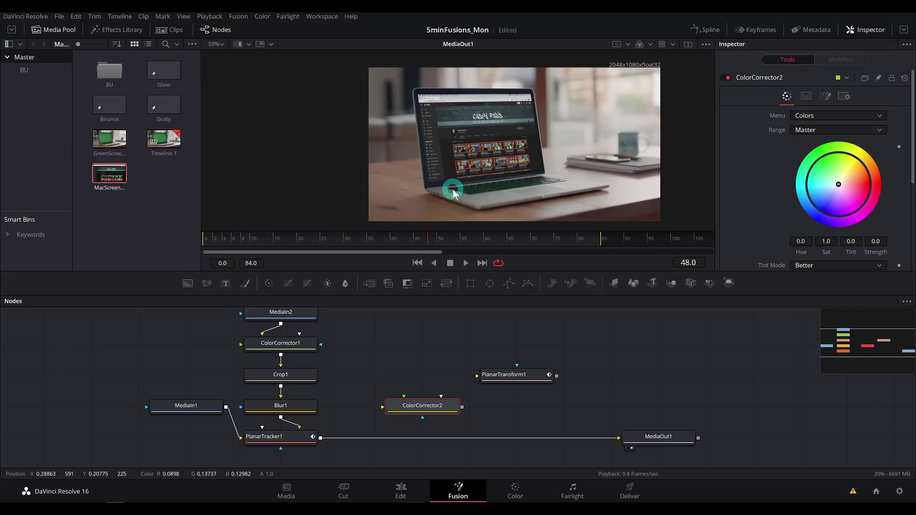
pyautogui.moveTo(428, 373); pyautogui.dragTo(436, 340)
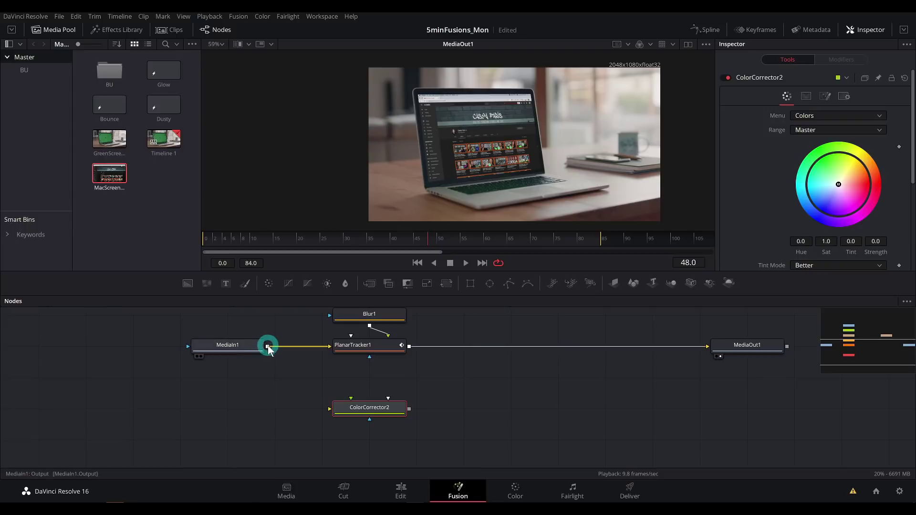
# Feed MediaIn1 into ColorCorrector2, merge its output over PlanarTracker1's result, and align Merge1 between PlanarTracker1 and MediaOut1
pyautogui.moveTo(268, 347); pyautogui.dragTo(480, 368)
pyautogui.moveTo(415, 349); pyautogui.dragTo(409, 348)
pyautogui.moveTo(484, 363); pyautogui.dragTo(415, 369)
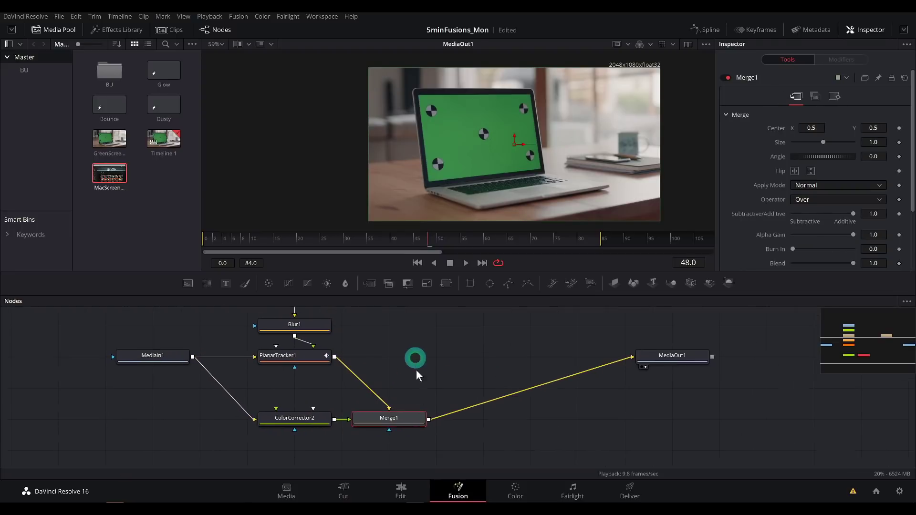
pyautogui.click(397, 421)
pyautogui.moveTo(409, 413); pyautogui.dragTo(428, 369)
pyautogui.moveTo(497, 326); pyautogui.dragTo(456, 355)
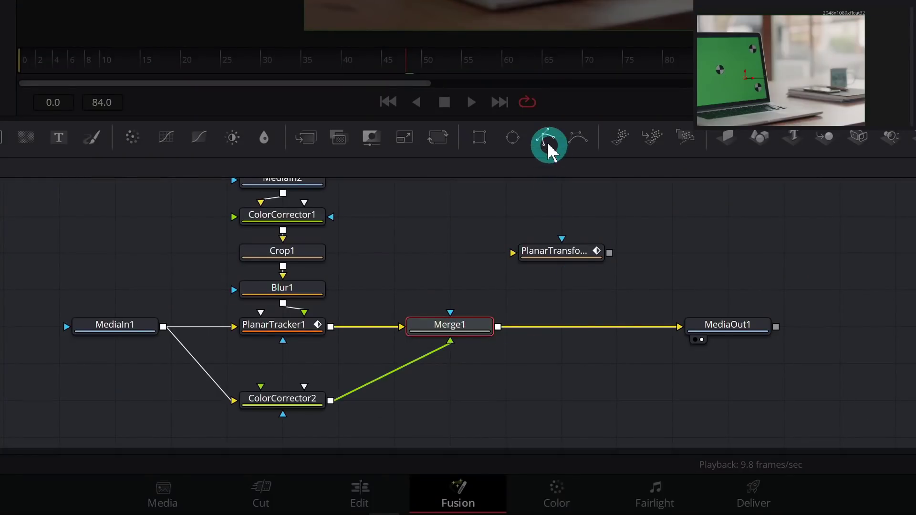
# Mask Merge1 with a closed polygon traced around the laptop's keyboard
pyautogui.click(547, 136)
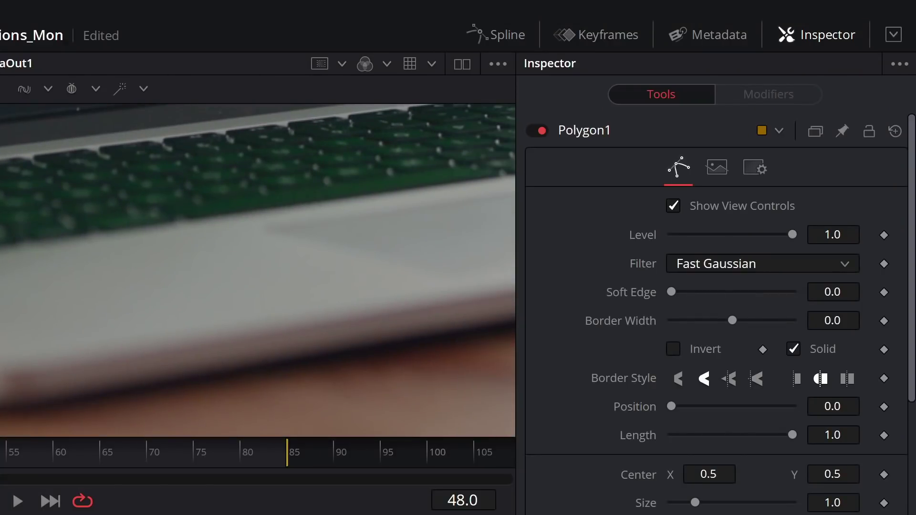
pyautogui.moveTo(346, 200); pyautogui.dragTo(0, 316)
pyautogui.click(449, 263)
pyautogui.click(189, 209)
pyautogui.moveTo(0, 281); pyautogui.dragTo(414, 206)
pyautogui.click(0, 257)
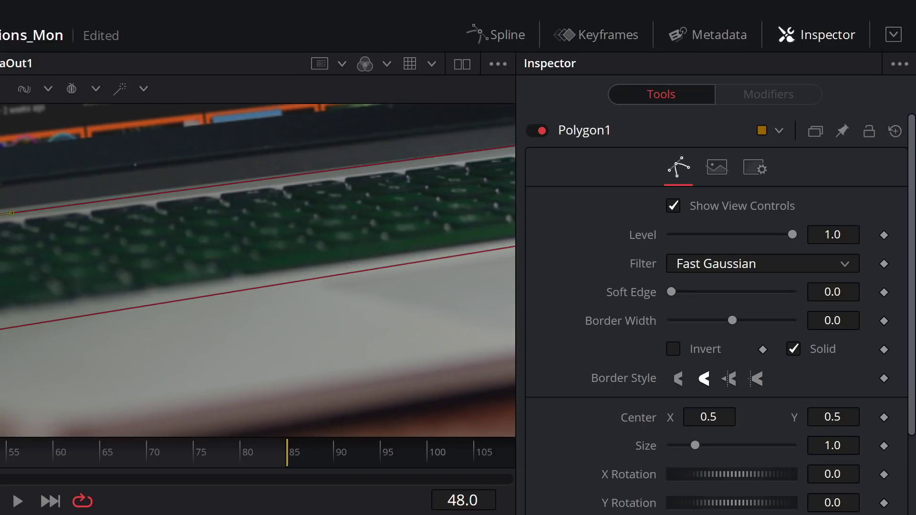
pyautogui.scroll(-6, 177, 239)
pyautogui.moveTo(286, 293); pyautogui.dragTo(308, 357)
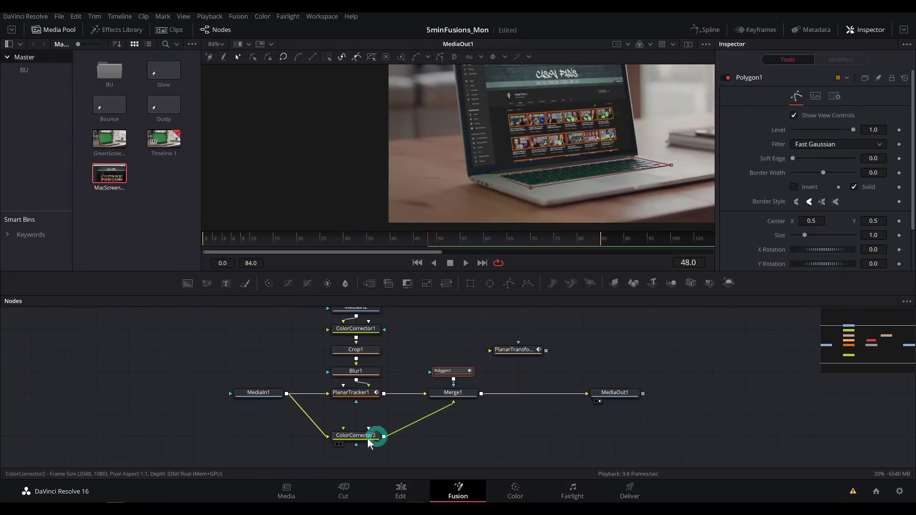
# Tint ColorCorrector2 magenta at strength 1.0 to expose the masked area, and set Polygon1's Soft Edge to 0.0094
pyautogui.click(361, 441)
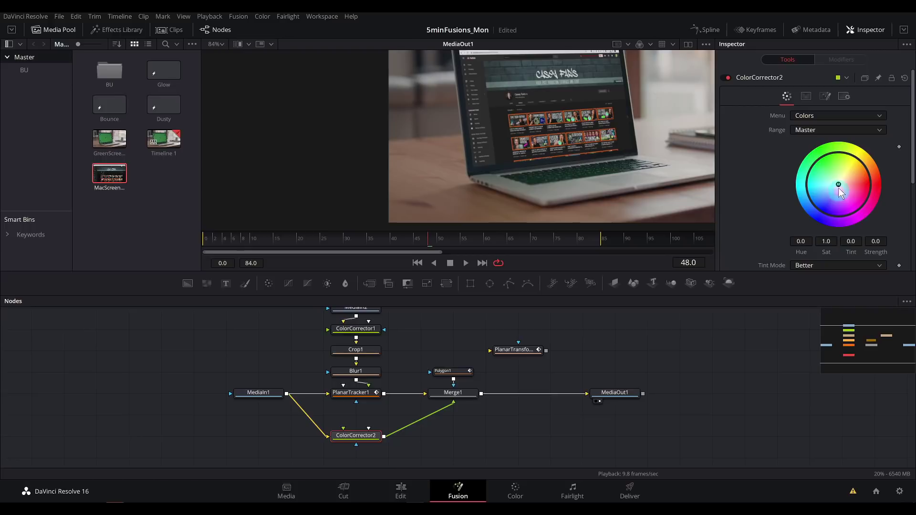
pyautogui.moveTo(882, 218); pyautogui.dragTo(878, 224)
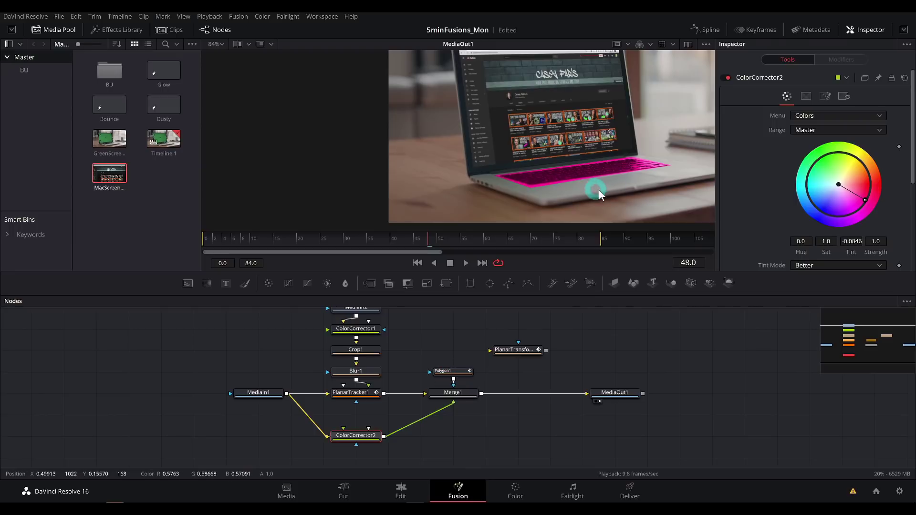
pyautogui.click(452, 372)
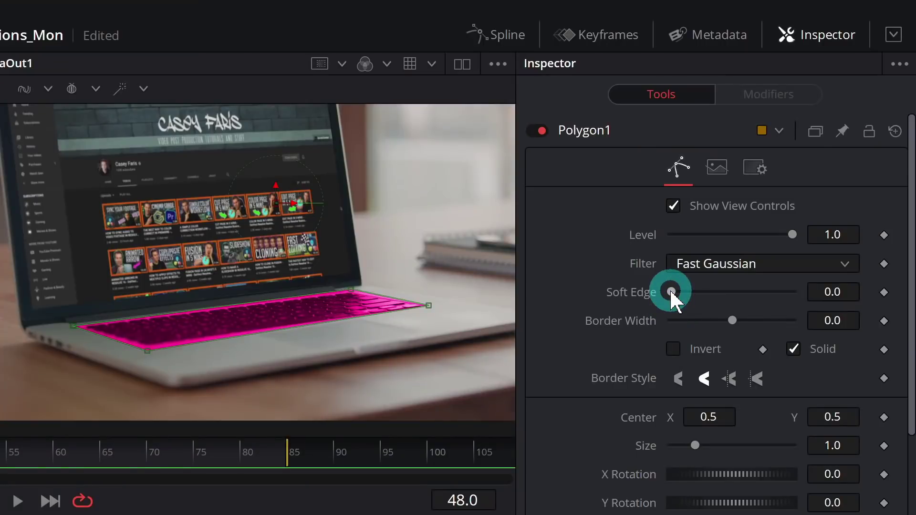
pyautogui.moveTo(671, 292); pyautogui.dragTo(675, 293)
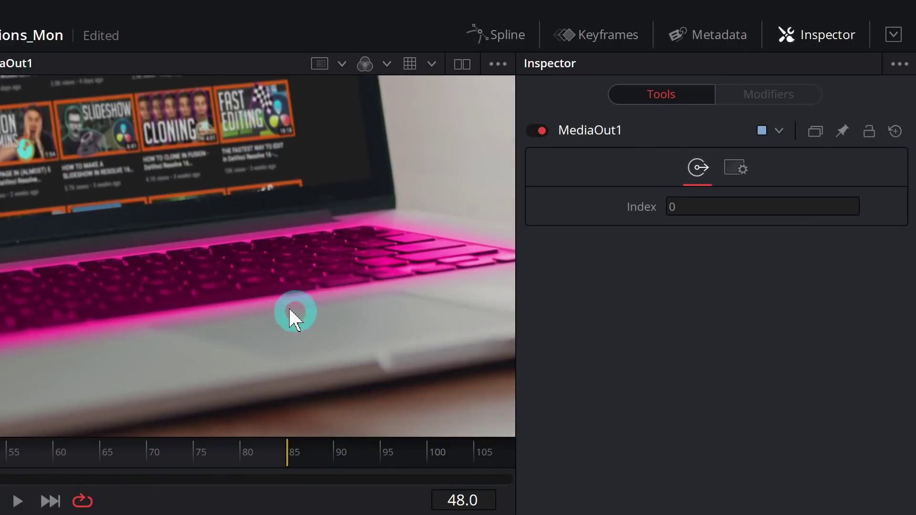
pyautogui.scroll(-2, 288, 307)
pyautogui.scroll(2, 121, 308)
pyautogui.scroll(-2, 133, 316)
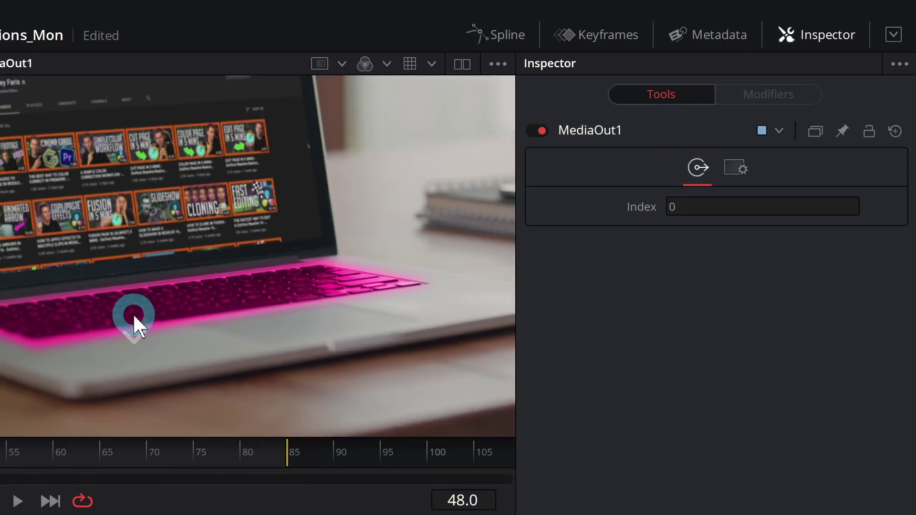
# Reset ColorCorrector2 and lower its Saturation to 0.31 to remove the green from the keyboard
pyautogui.click(355, 435)
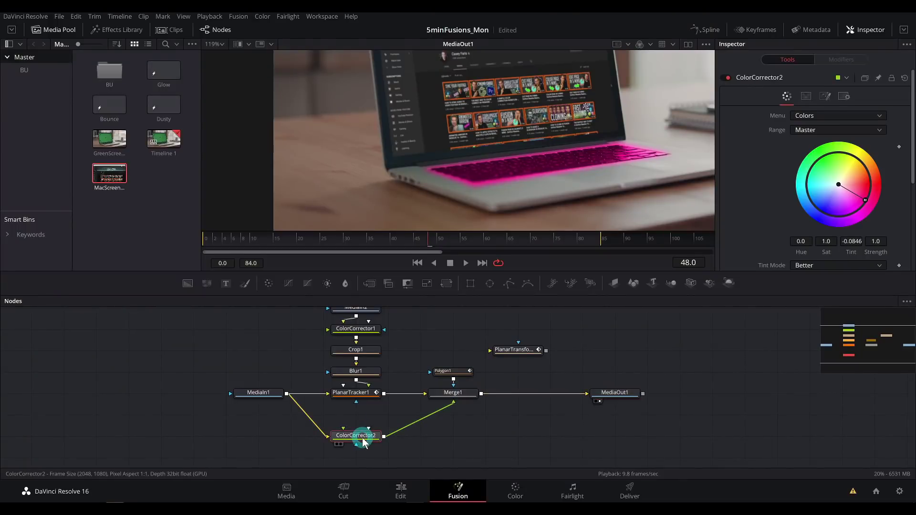
pyautogui.click(905, 80)
pyautogui.scroll(-4, 763, 174)
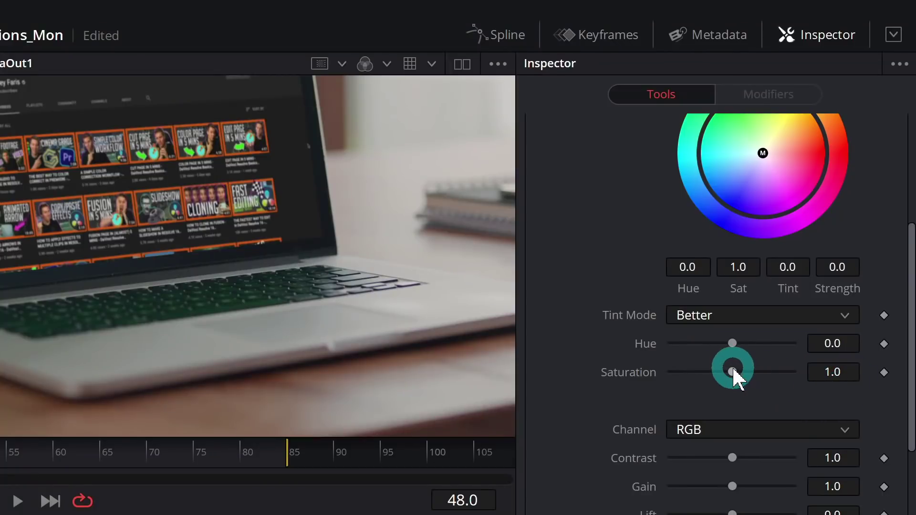
pyautogui.moveTo(823, 199); pyautogui.dragTo(811, 198)
pyautogui.moveTo(709, 373); pyautogui.dragTo(690, 372)
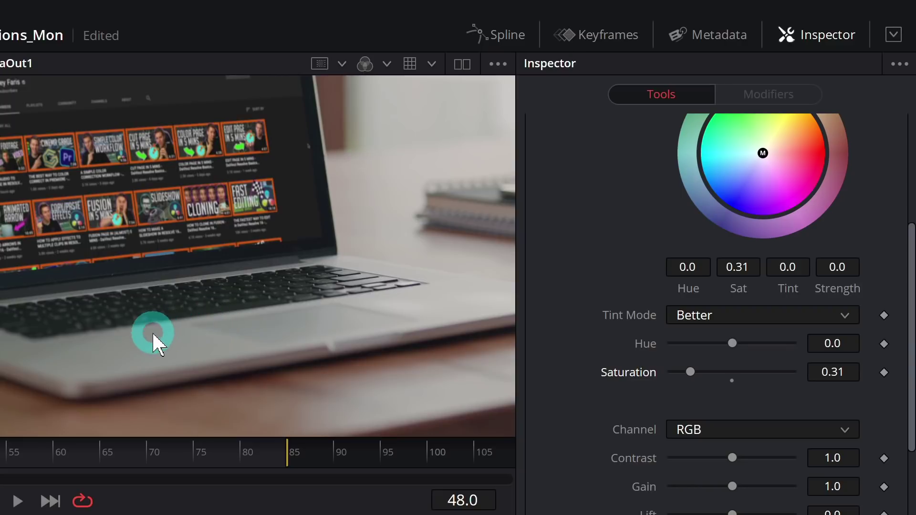
# Insert PlanarTransform1 between Polygon1 and Merge1 so the mask follows the tracked motion
pyautogui.scroll(5, 548, 136)
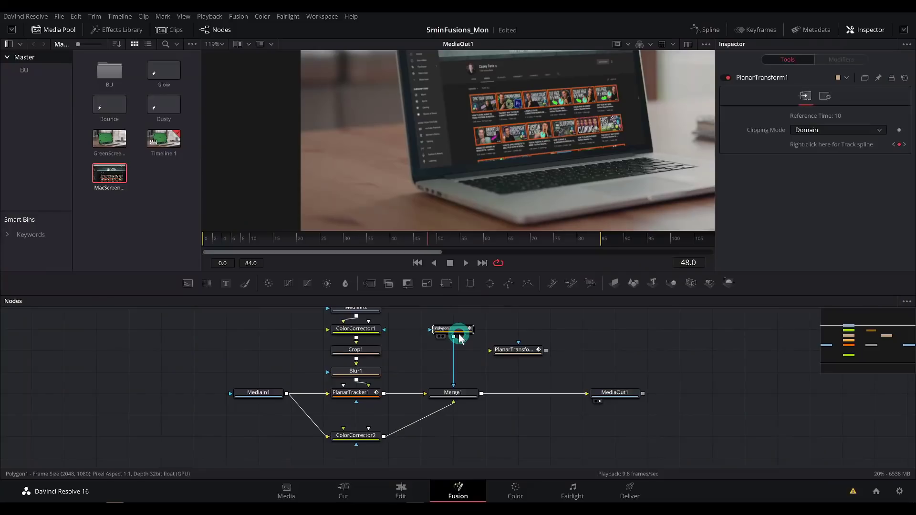
pyautogui.click(453, 331)
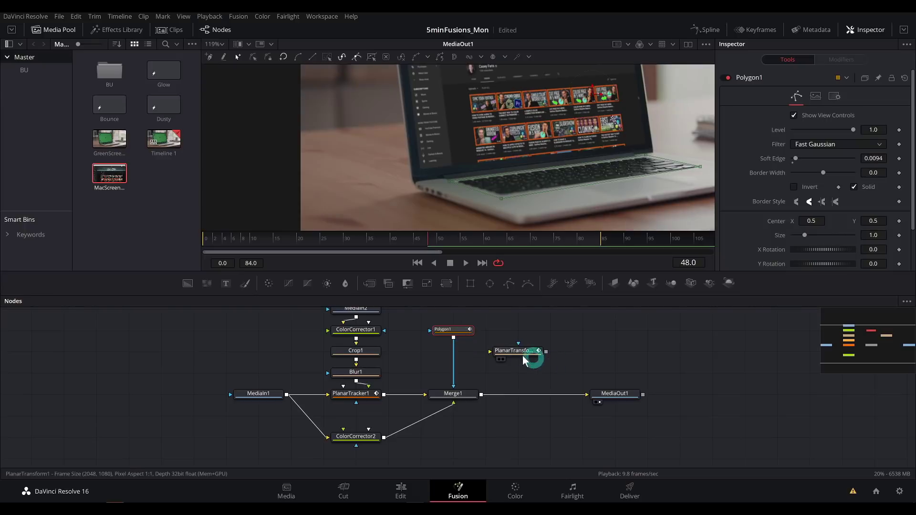
pyautogui.moveTo(524, 356); pyautogui.dragTo(476, 375)
# Scrub to frame 57 and check how the magenta-tinted mask follows the keyboard
pyautogui.moveTo(485, 287); pyautogui.dragTo(536, 286)
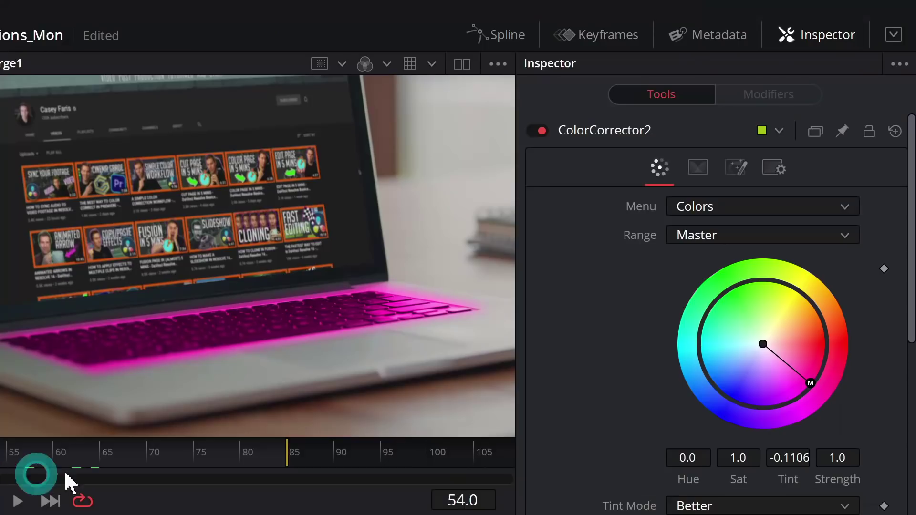
pyautogui.moveTo(37, 474)
pyautogui.mouseDown()
pyautogui.moveTo(164, 470)
pyautogui.moveTo(2, 473)
pyautogui.moveTo(31, 475)
pyautogui.mouseUp()
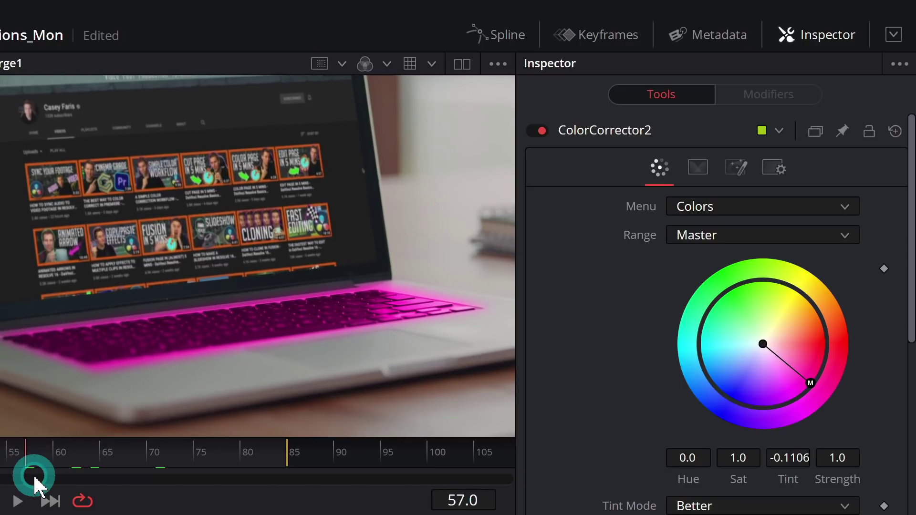
# Reset ColorCorrector2's magenta tint and set its Saturation to 0.44
pyautogui.scroll(-5, 690, 314)
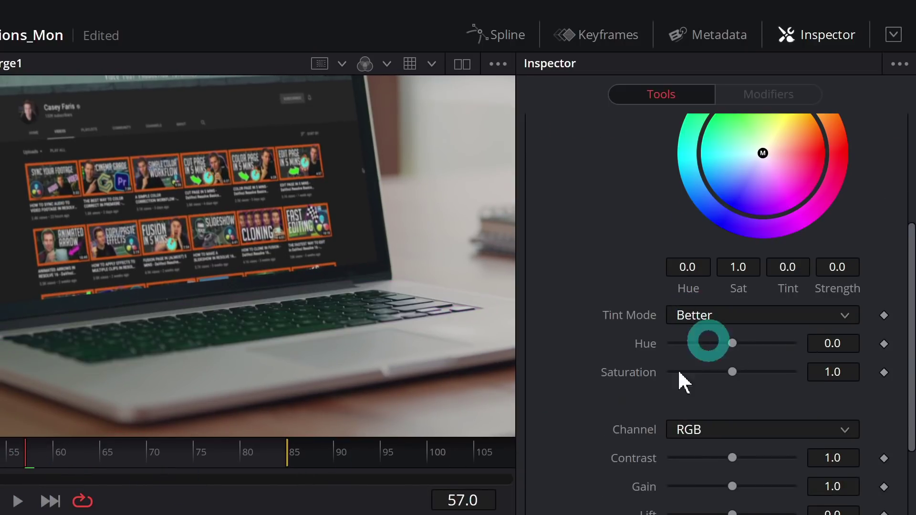
pyautogui.scroll(-3, 683, 381)
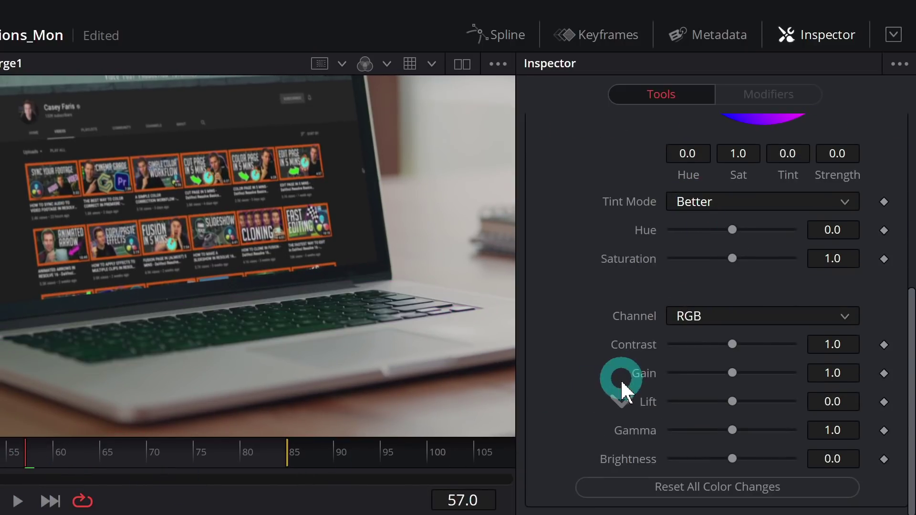
pyautogui.moveTo(732, 258); pyautogui.dragTo(696, 258)
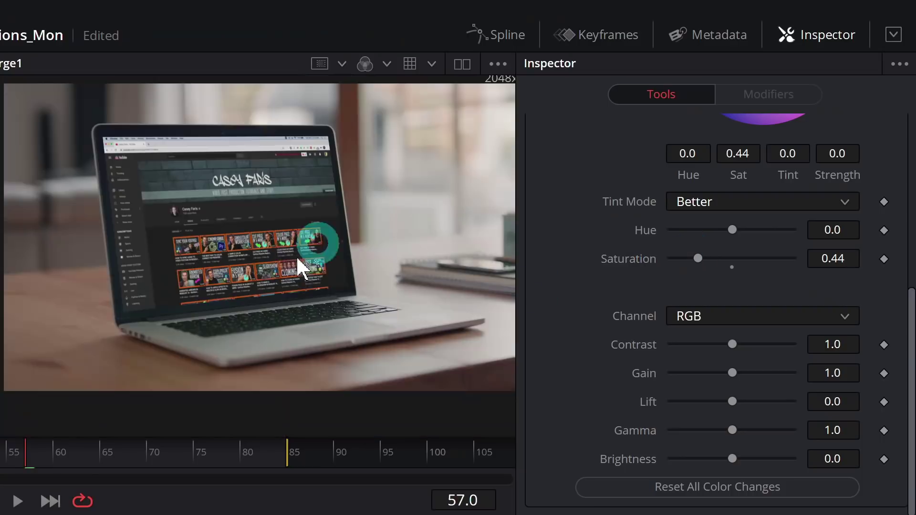
# Add a Background node merged over Merge1's output ahead of MediaOut1, and place it higher above Merge2
pyautogui.moveTo(313, 255); pyautogui.dragTo(245, 287)
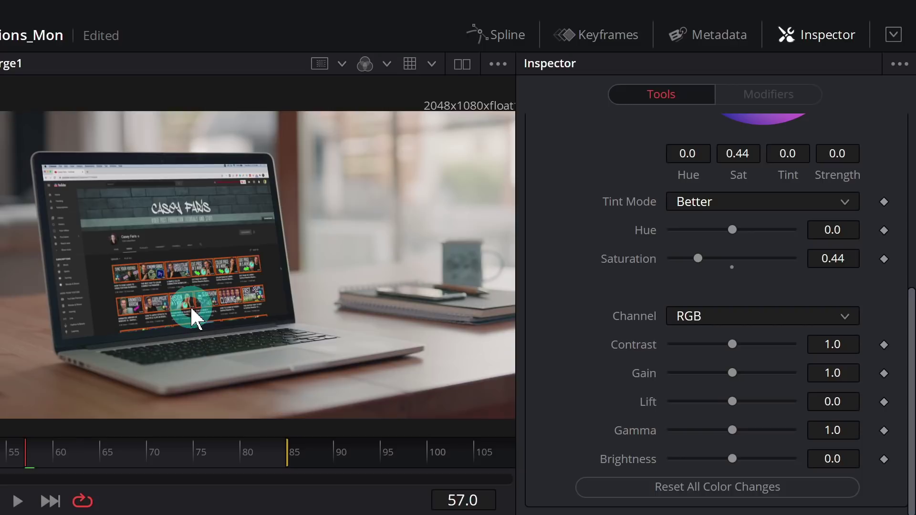
pyautogui.moveTo(198, 311); pyautogui.dragTo(246, 313)
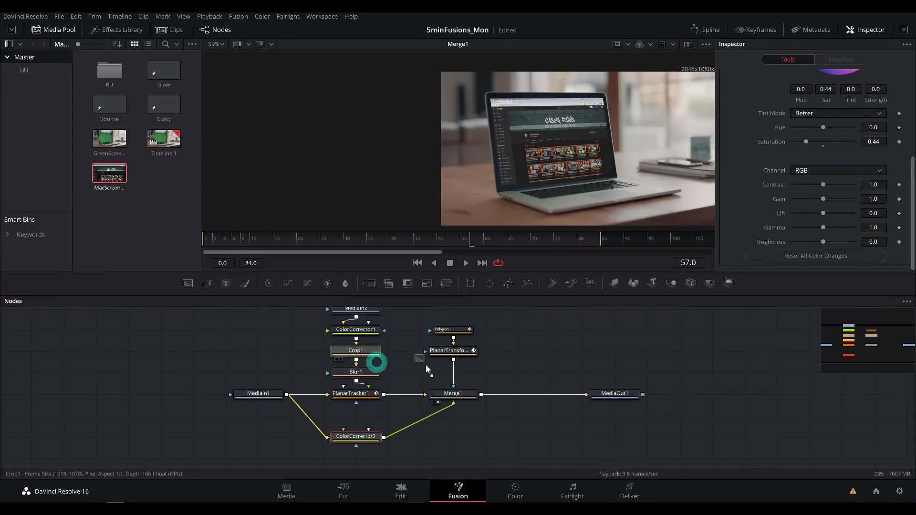
pyautogui.moveTo(426, 368); pyautogui.dragTo(480, 391)
pyautogui.click(463, 357)
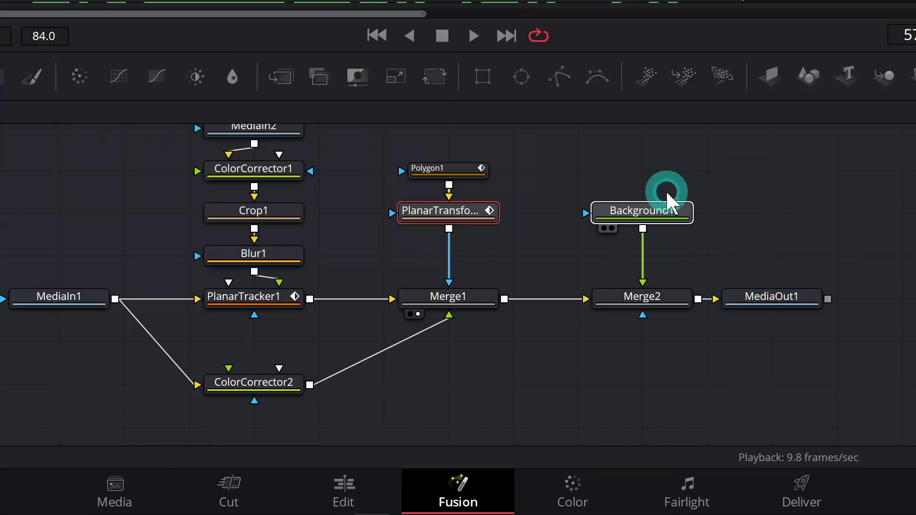
pyautogui.moveTo(559, 351); pyautogui.dragTo(560, 330)
# Copy the PlanarTransform node under Polygon1 and insert the copy between Background1 and Merge2
pyautogui.click(461, 352)
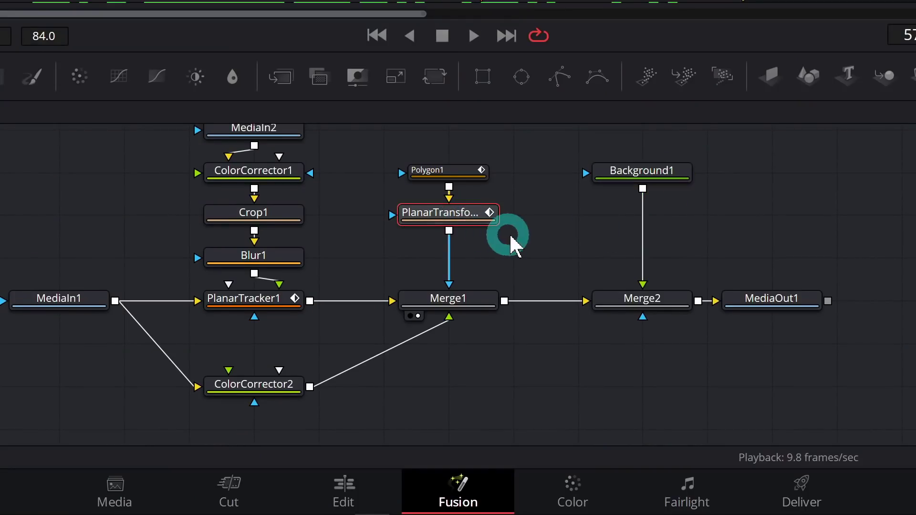
pyautogui.hotkey('ctrl', 'c')
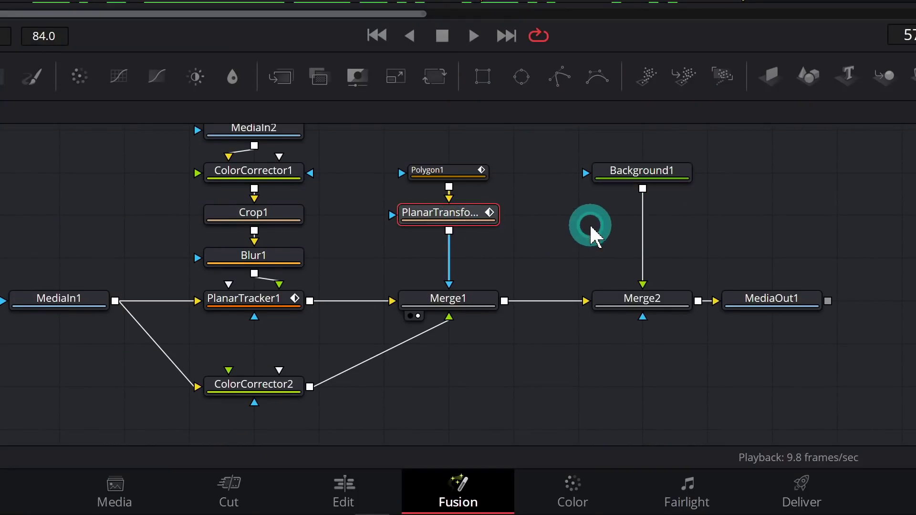
pyautogui.click(585, 238)
pyautogui.hotkey('ctrl', 'v')
pyautogui.moveTo(582, 219); pyautogui.dragTo(645, 263)
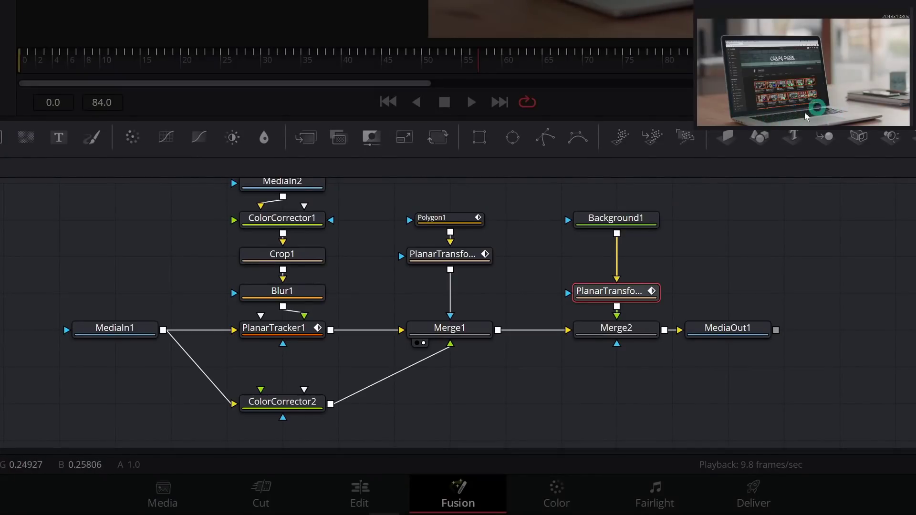
# Sample a light grey from the blurred footage behind the laptop as Background1's color, and show MediaOut1 in the viewer
pyautogui.click(615, 219)
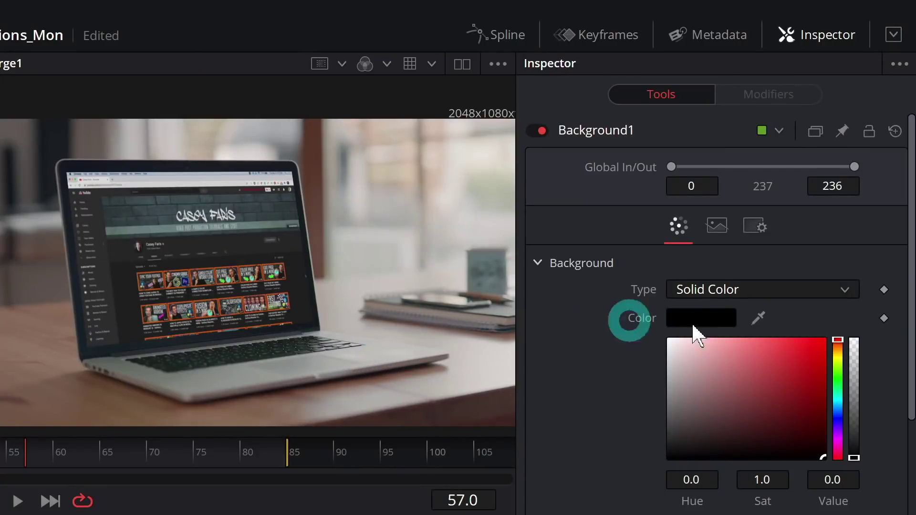
pyautogui.moveTo(756, 315); pyautogui.dragTo(363, 251)
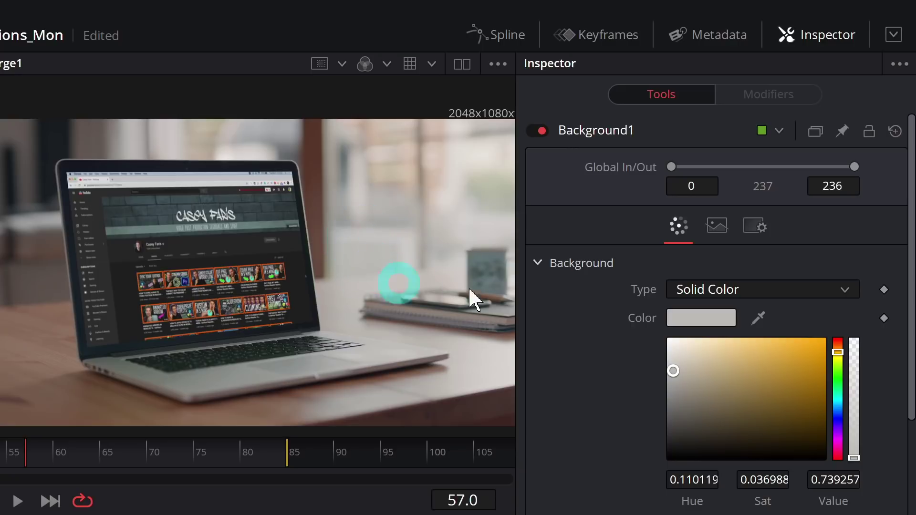
pyautogui.click(429, 514)
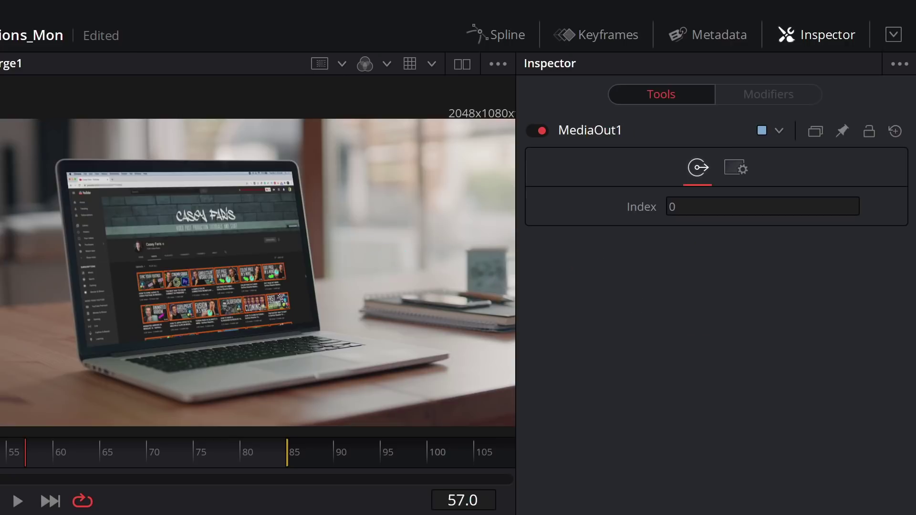
pyautogui.press('2')
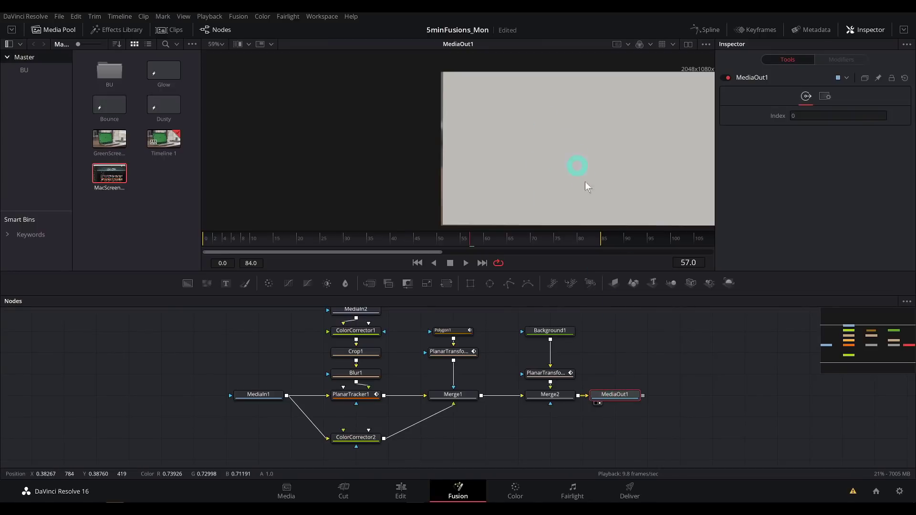
# Mask Background1 with a Polygon drawn as a curved diagonal glare shape from the laptop screen's upper right to its lower left
pyautogui.click(561, 334)
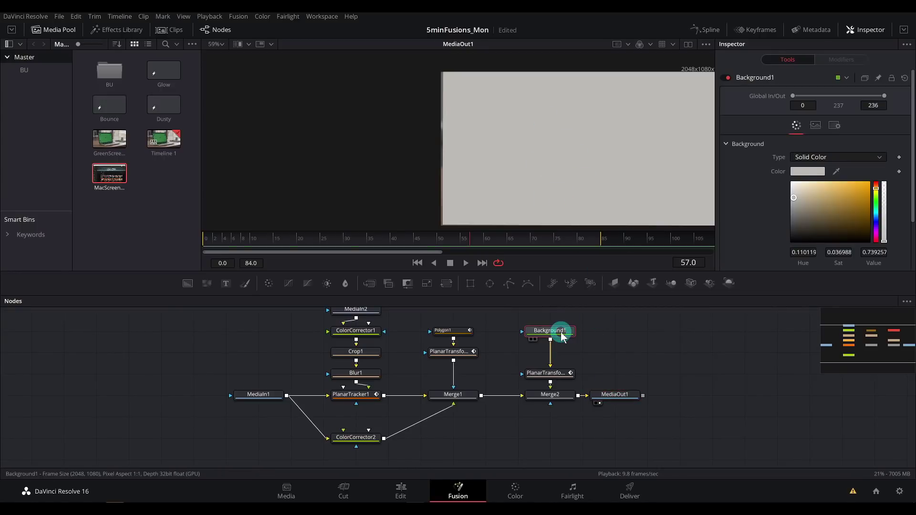
pyautogui.click(508, 284)
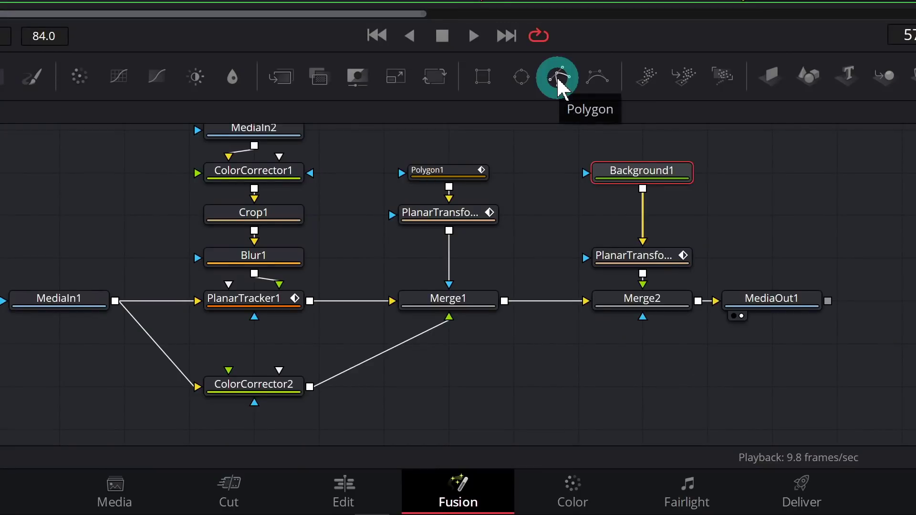
pyautogui.click(557, 79)
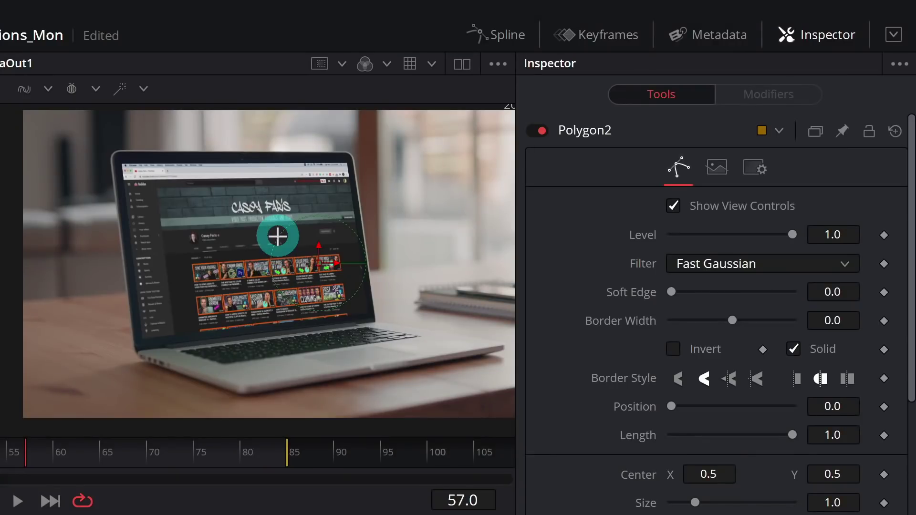
pyautogui.click(378, 223)
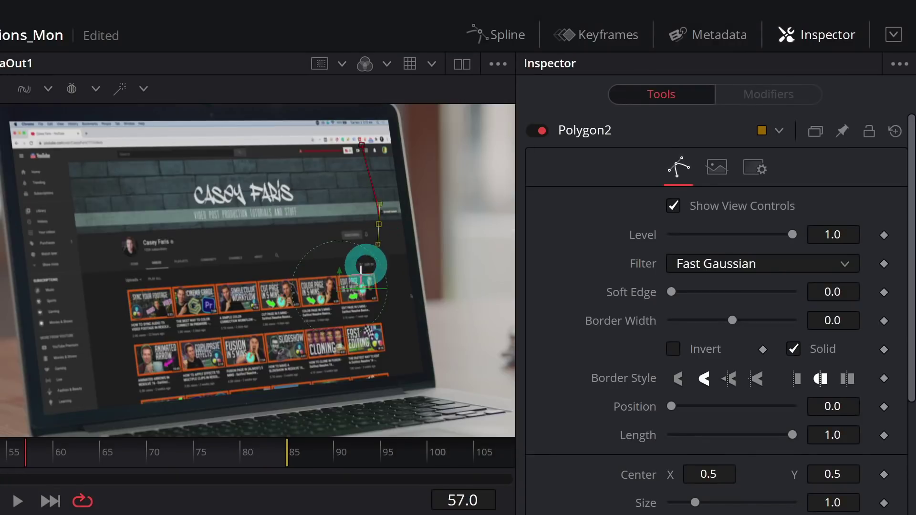
pyautogui.click(350, 285)
pyautogui.click(232, 330)
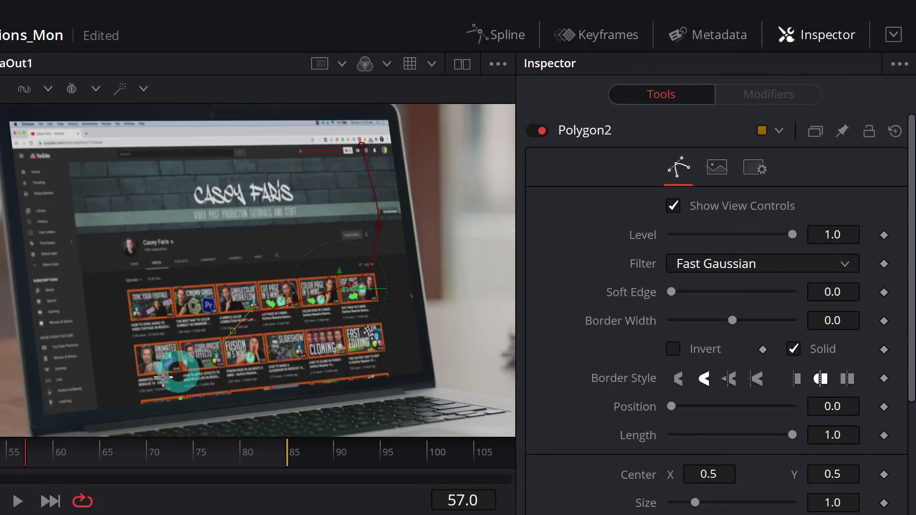
pyautogui.click(128, 390)
pyautogui.click(89, 351)
pyautogui.click(174, 233)
pyautogui.click(230, 165)
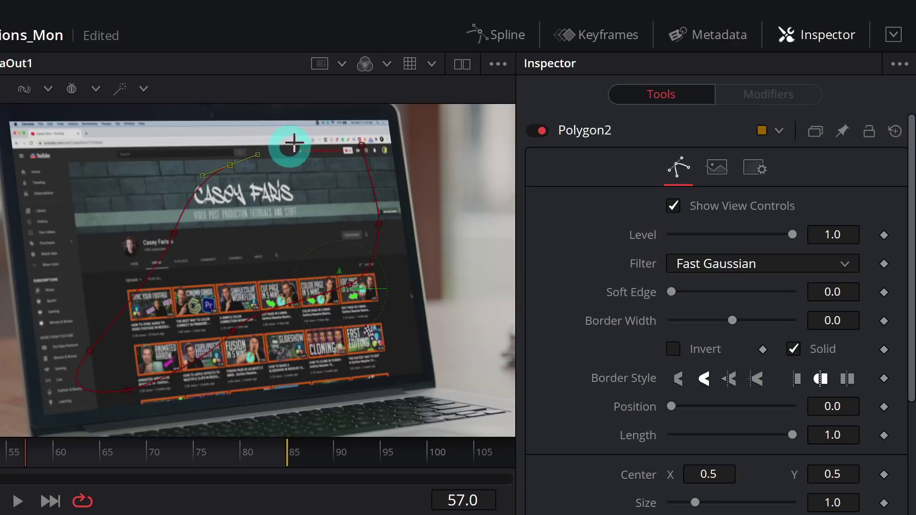
pyautogui.click(294, 141)
# Set Polygon2's Soft Edge to 0.0661 and Size to 0.787, and raise its upper-right point toward the screen's top
pyautogui.moveTo(671, 292); pyautogui.dragTo(700, 291)
pyautogui.moveTo(695, 445); pyautogui.dragTo(693, 446)
pyautogui.moveTo(689, 298); pyautogui.dragTo(711, 292)
pyautogui.moveTo(700, 444); pyautogui.dragTo(701, 446)
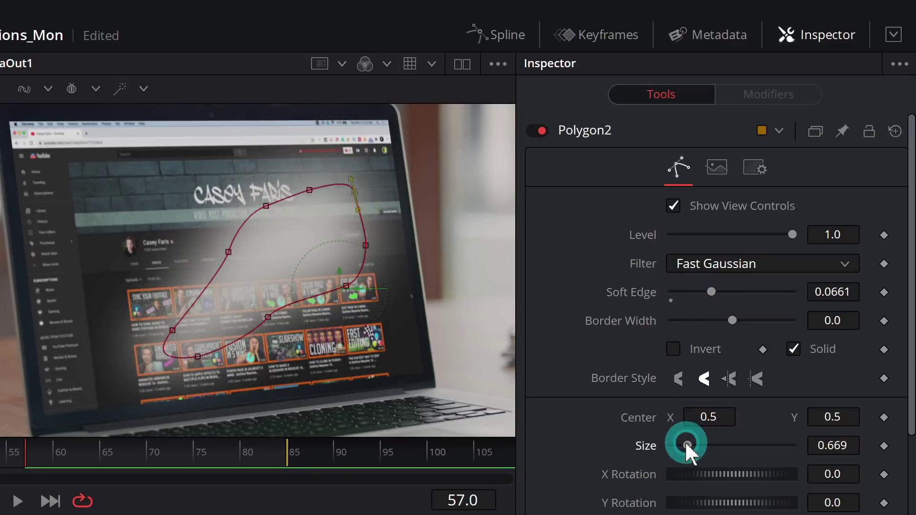
pyautogui.moveTo(686, 445); pyautogui.dragTo(689, 444)
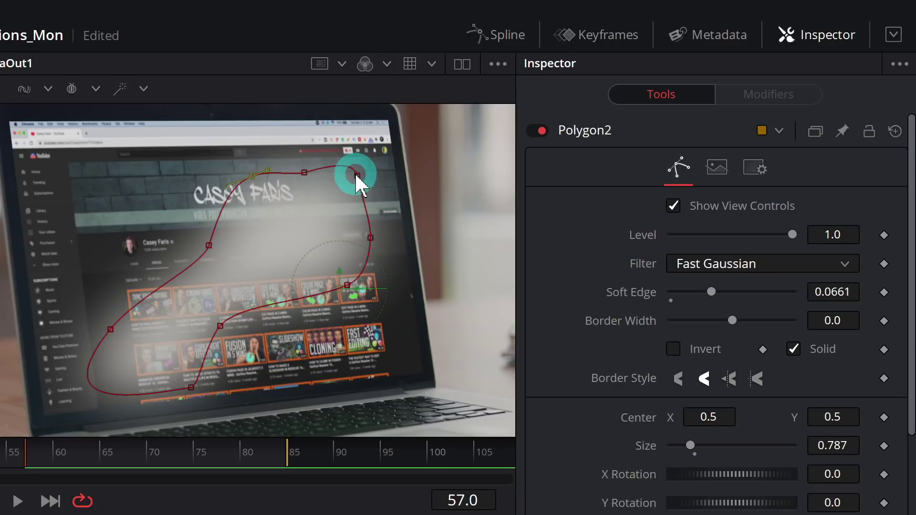
pyautogui.moveTo(356, 175); pyautogui.dragTo(359, 147)
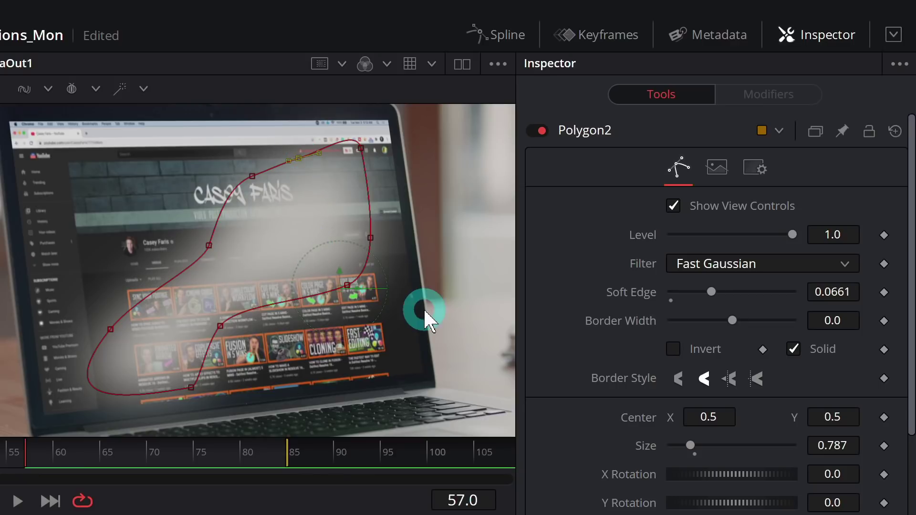
# Scrub to frame 44 and lower Merge2's Blend to about 0.087 to make the screen glare subtle
pyautogui.moveTo(24, 452); pyautogui.dragTo(0, 453)
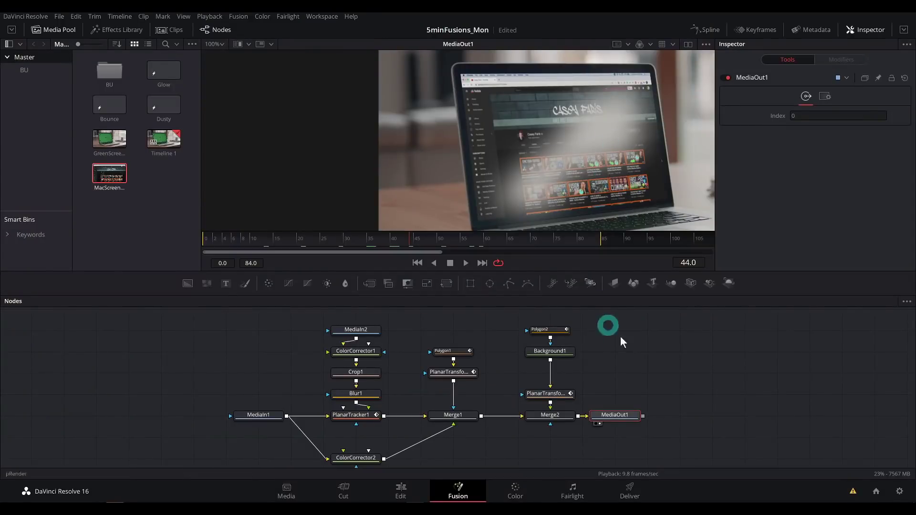
pyautogui.click(553, 414)
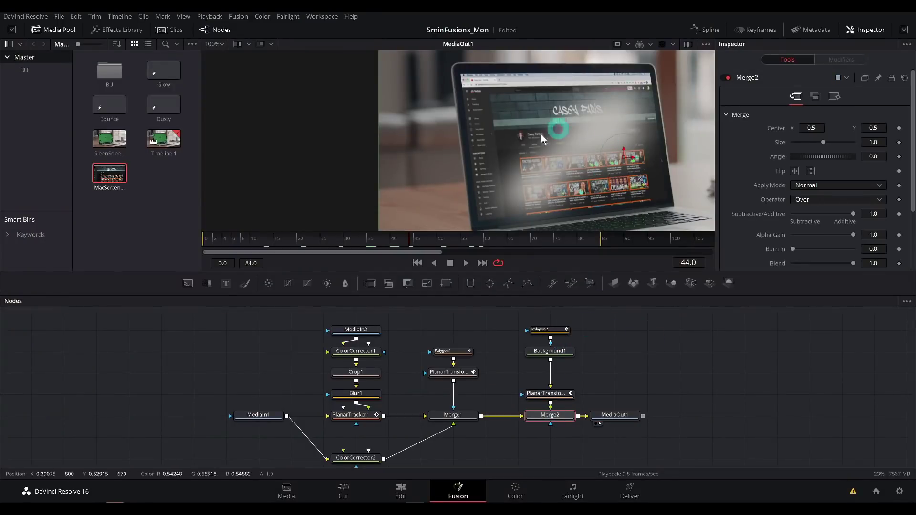
pyautogui.scroll(-3, 782, 218)
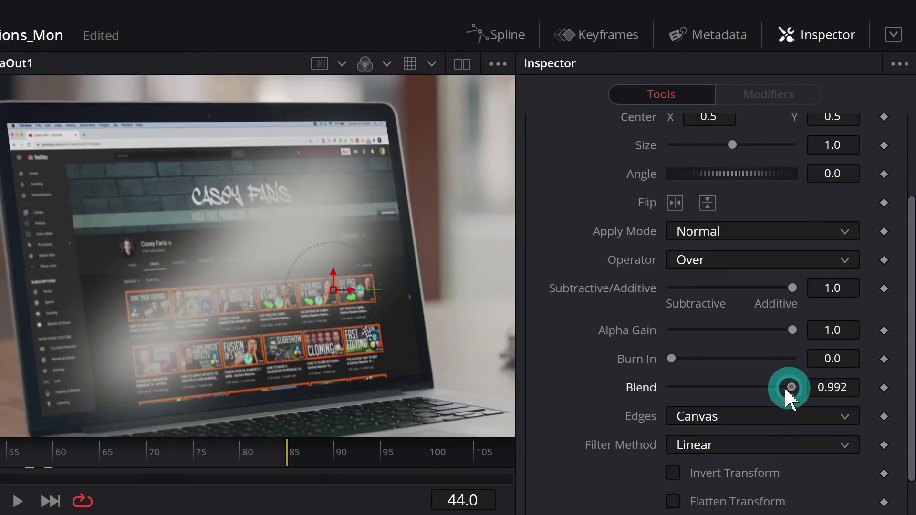
pyautogui.moveTo(786, 388); pyautogui.dragTo(683, 388)
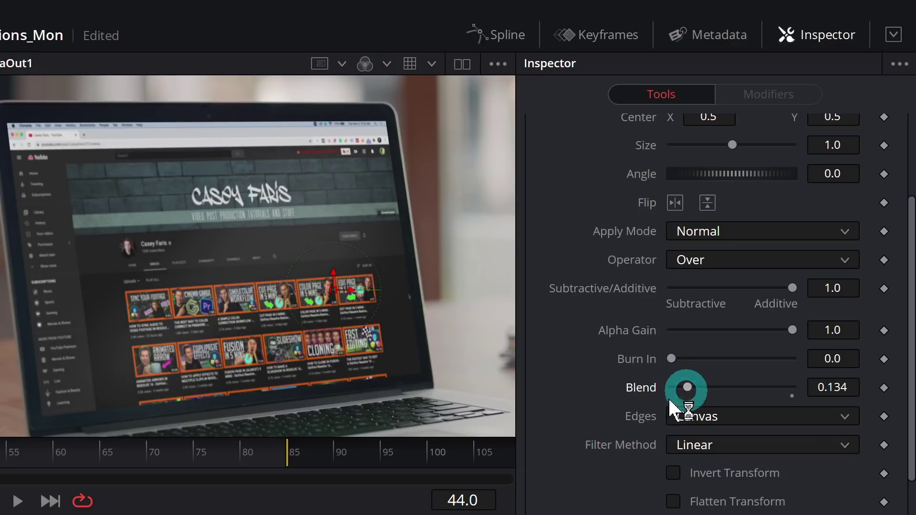
pyautogui.click(280, 514)
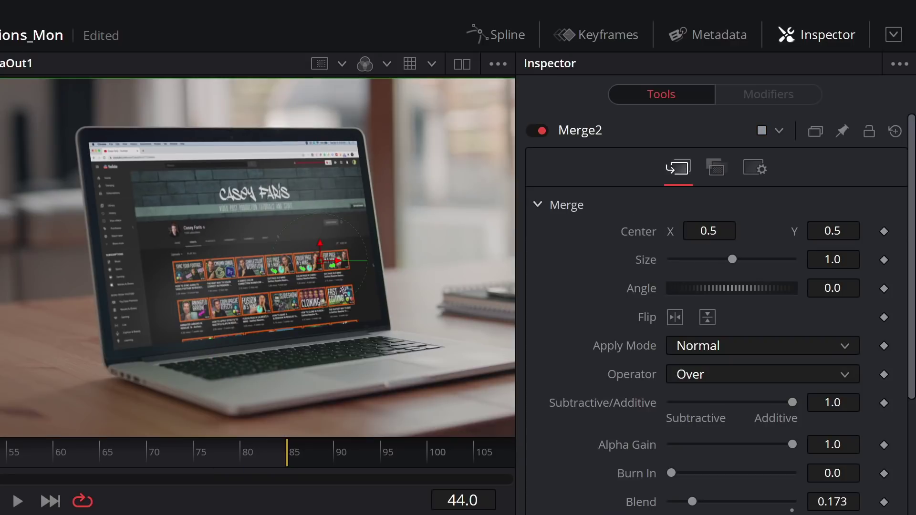
pyautogui.moveTo(696, 501); pyautogui.dragTo(678, 504)
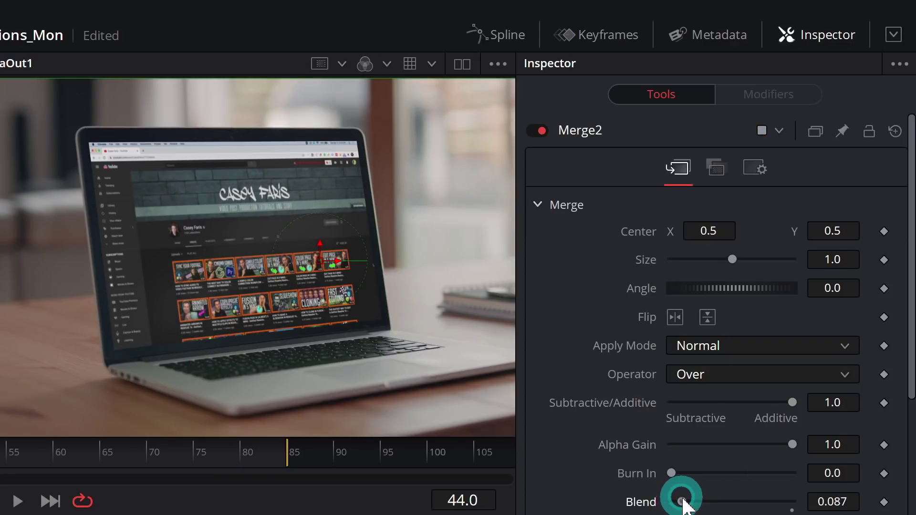
# Select MediaOut1 and examine the glare, screen replacement and keyboard in the composited shot
pyautogui.click(286, 514)
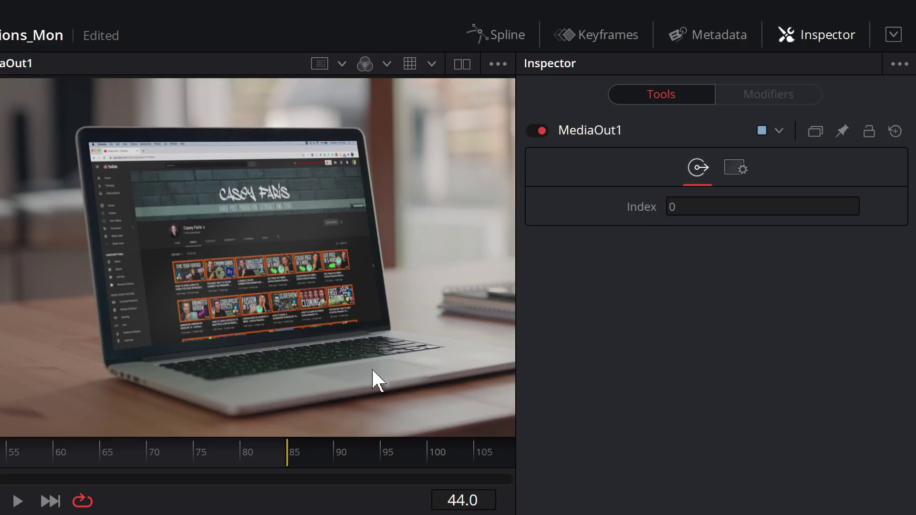
pyautogui.moveTo(190, 157); pyautogui.dragTo(132, 161)
pyautogui.click(110, 284)
pyautogui.click(272, 379)
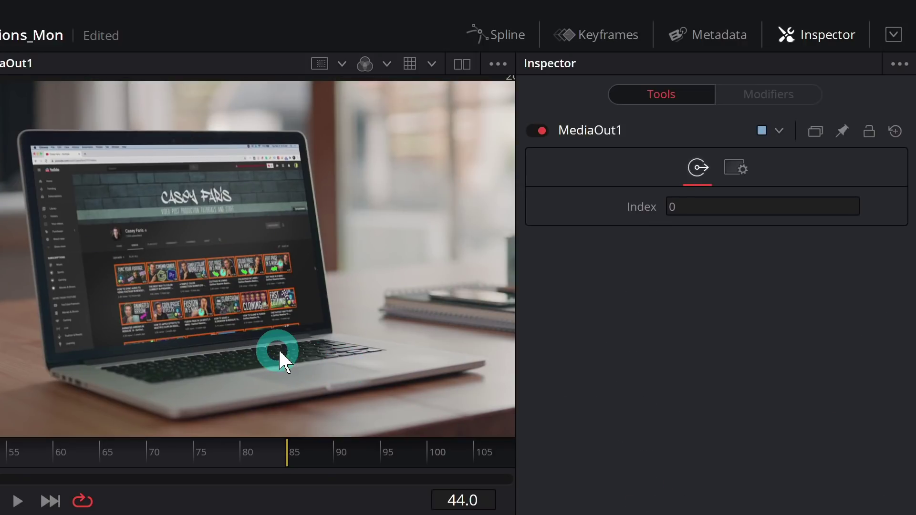
pyautogui.moveTo(280, 352); pyautogui.dragTo(304, 349)
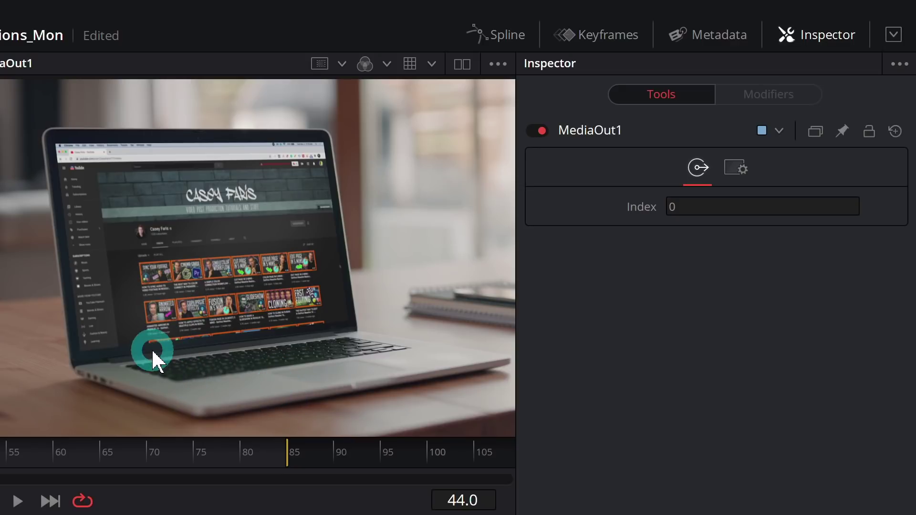
pyautogui.moveTo(152, 334); pyautogui.dragTo(141, 319)
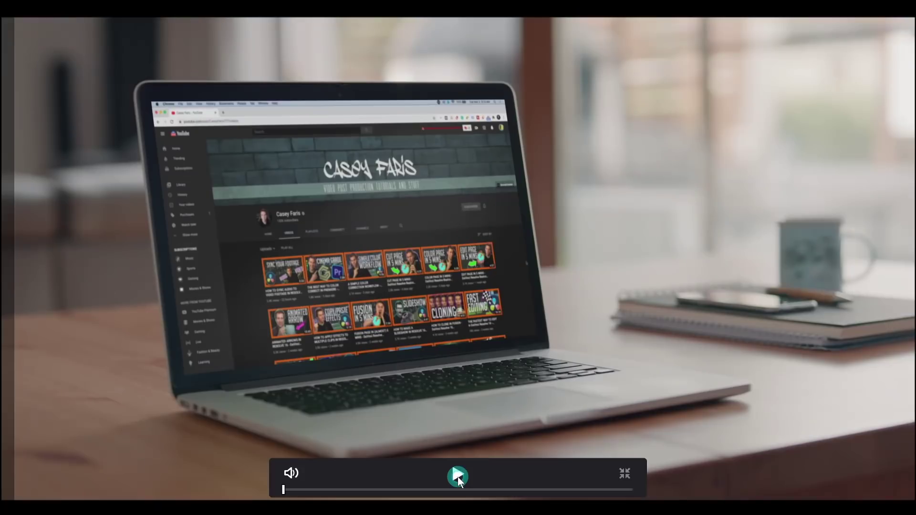